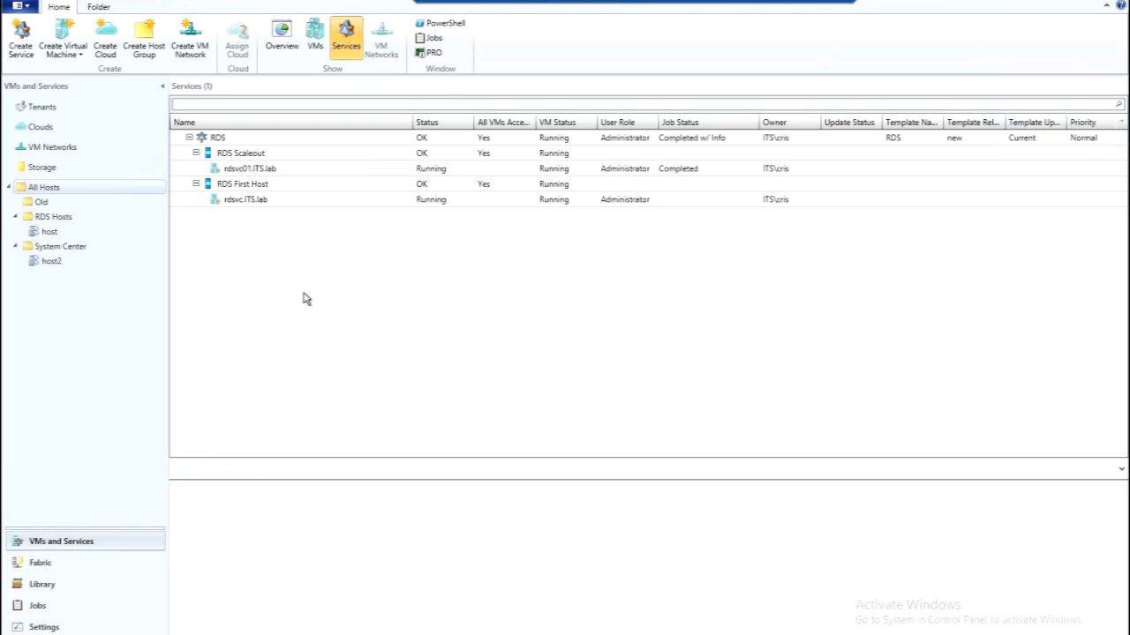
- Review the RDS service and its RDS First Host and RDS Scaleout tiers
left_click(218, 140)
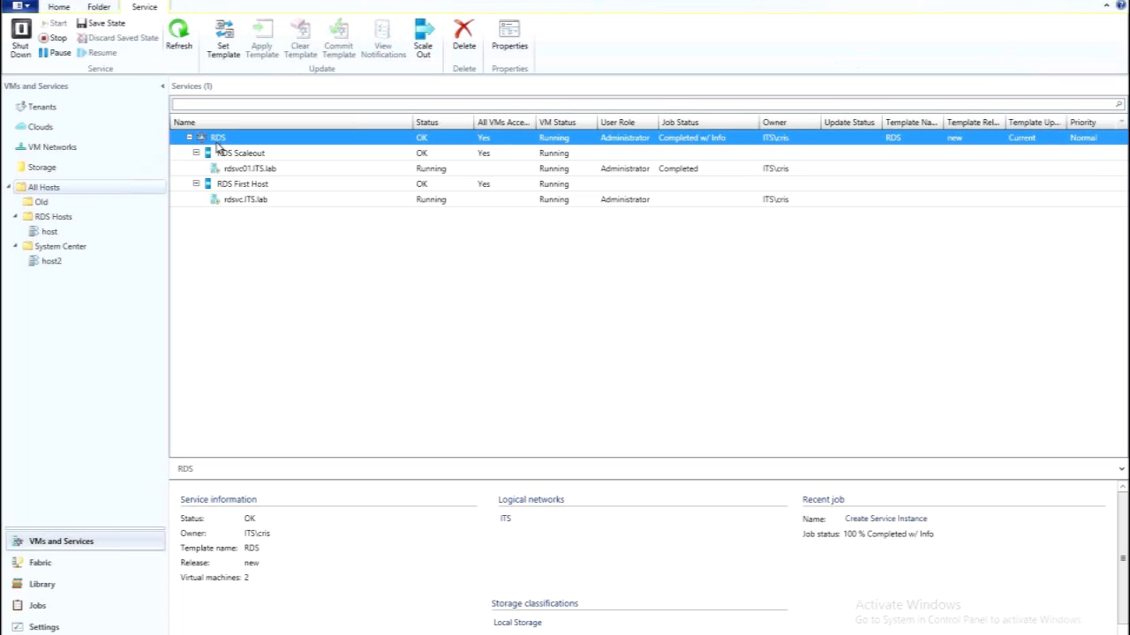
left_click(236, 189)
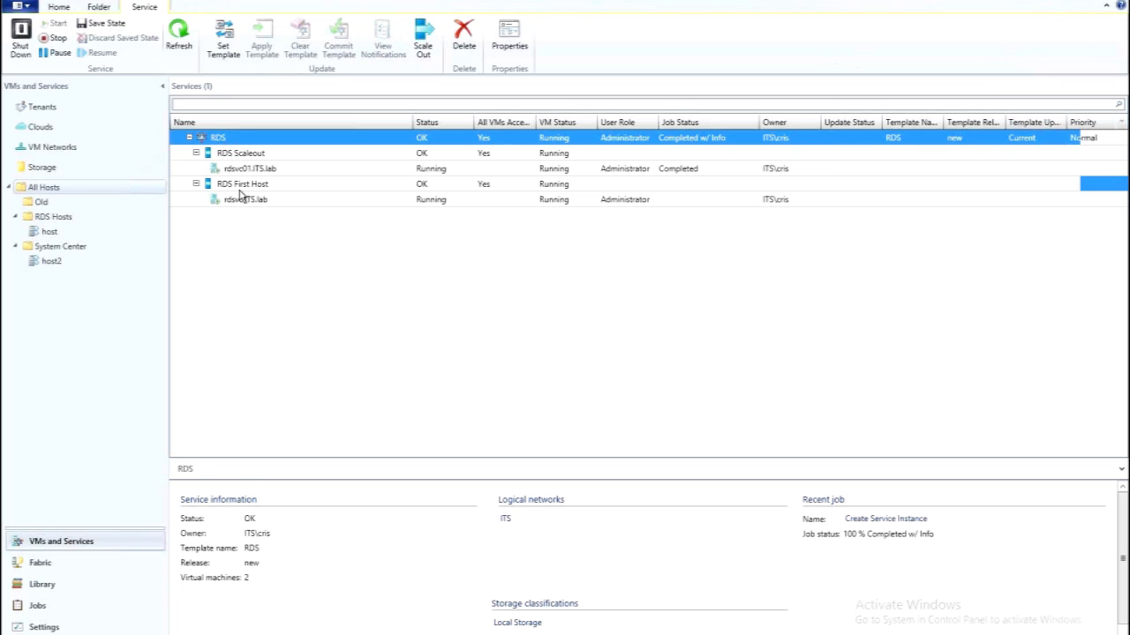
left_click(235, 155)
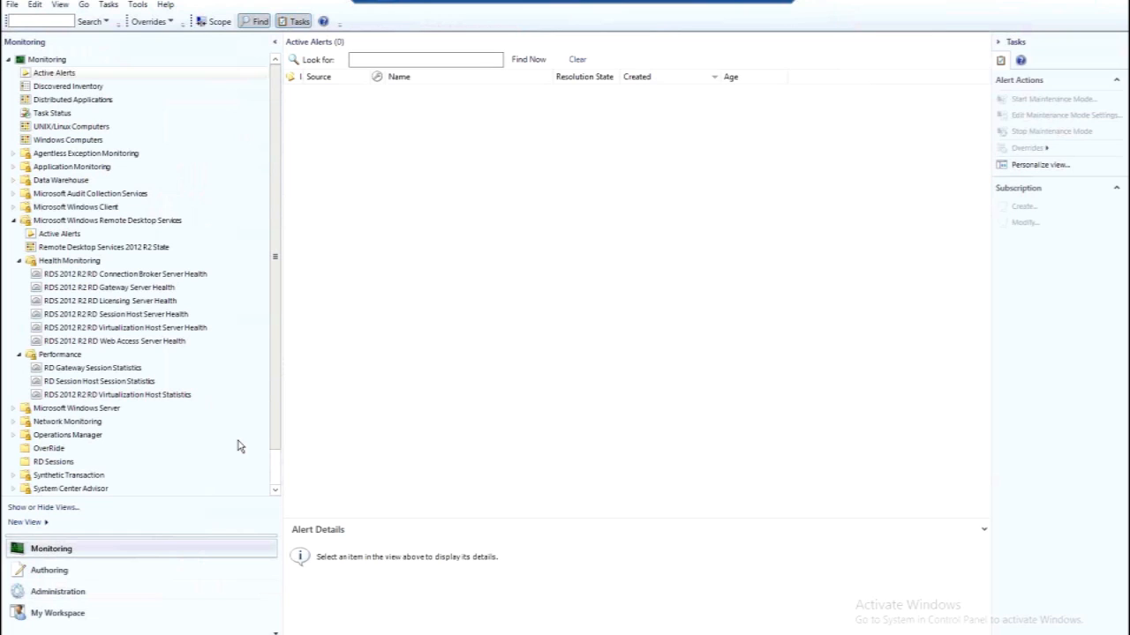
- Check the Remote Desktop Services and overall active alerts in Operations Manager, view the Too Many RDS Users alert's details, and return to Virtual Machine Manager
left_click(62, 236)
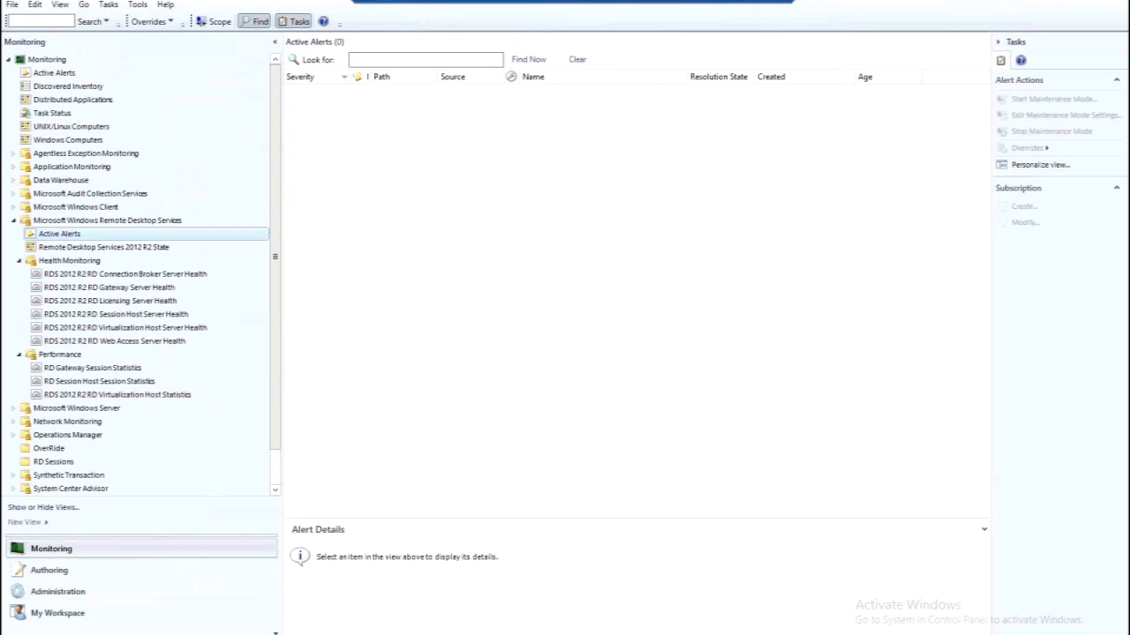
left_click(54, 73)
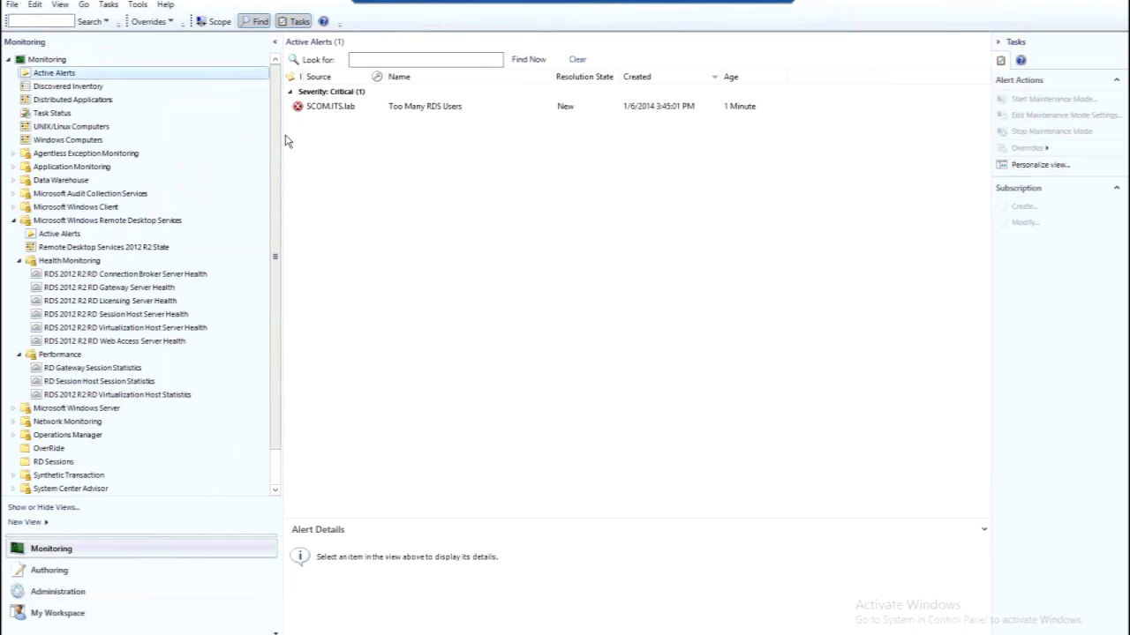
left_click(415, 111)
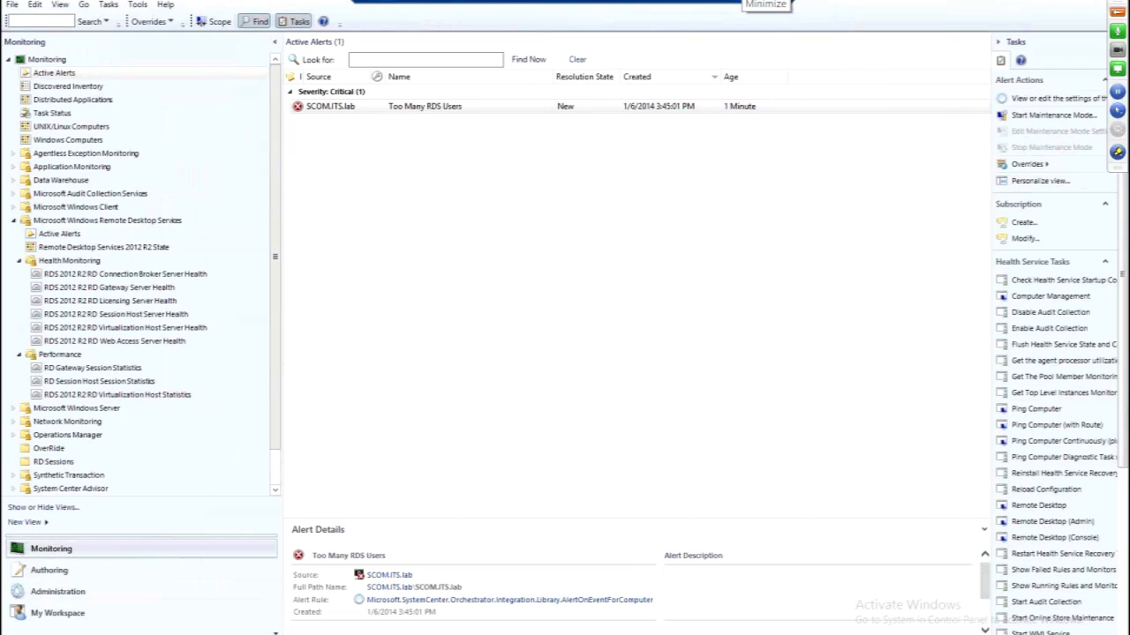
left_click(747, 0)
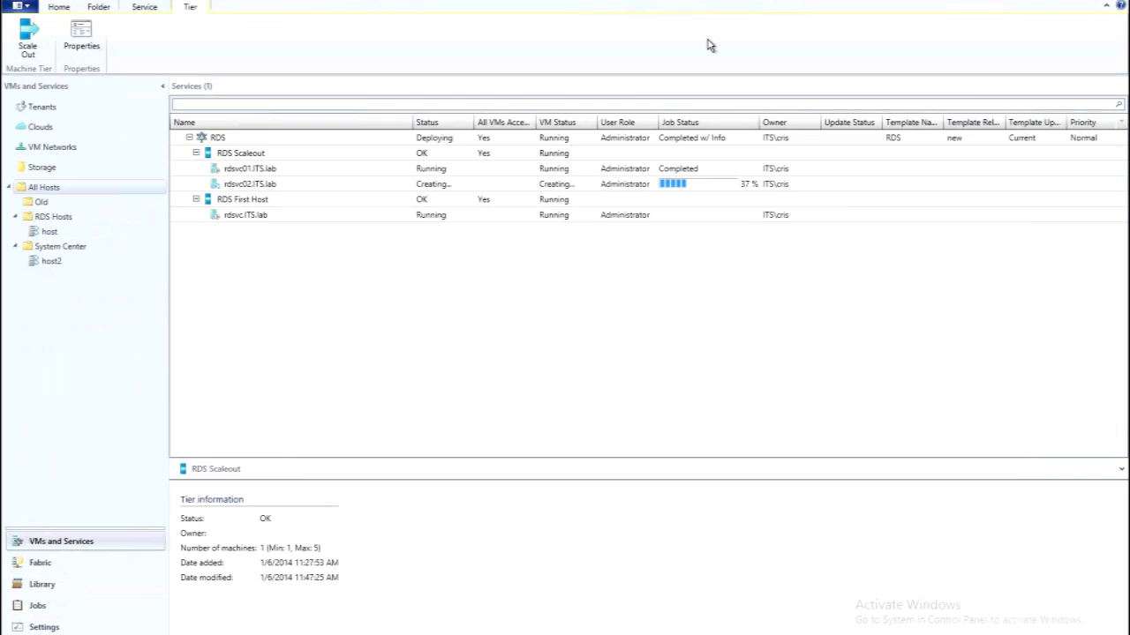
- Examine the individual steps of the Create virtual machine job for rdsvc02.ITS.lab in the recent jobs list
left_click(234, 185)
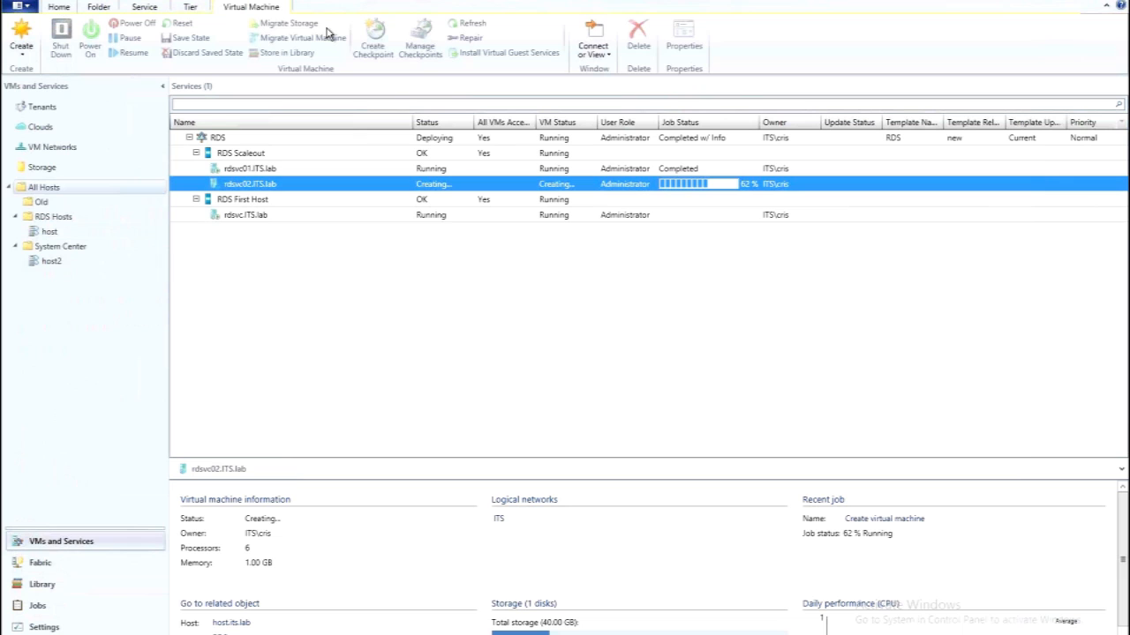
scroll(327, 34, "up", 4)
left_click(433, 40)
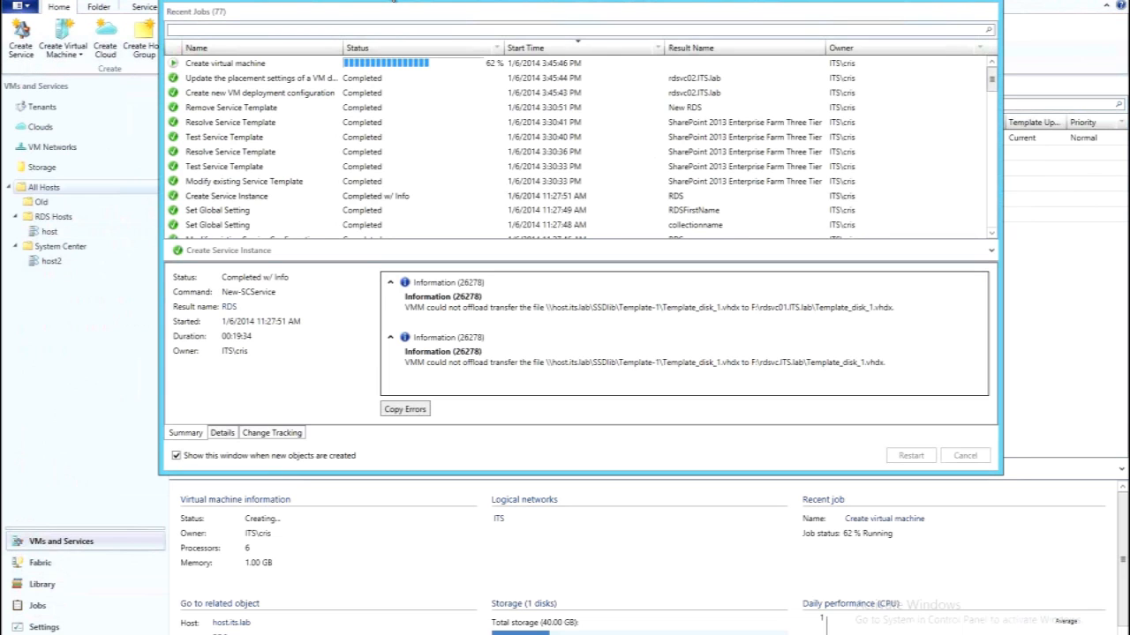
double_click(397, 3)
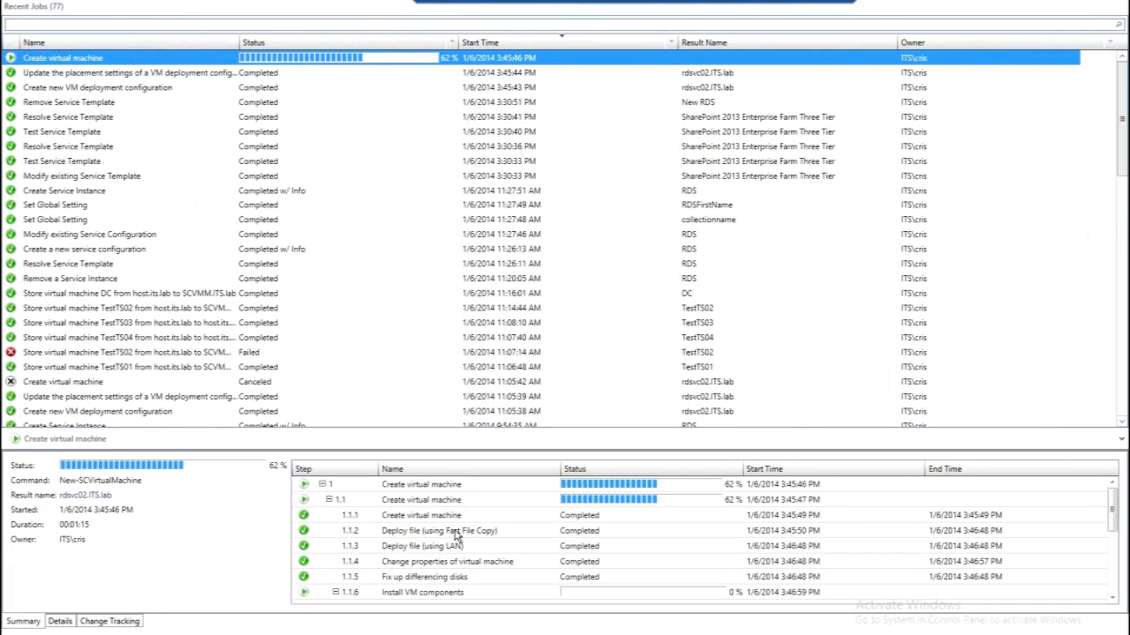
left_click(453, 533)
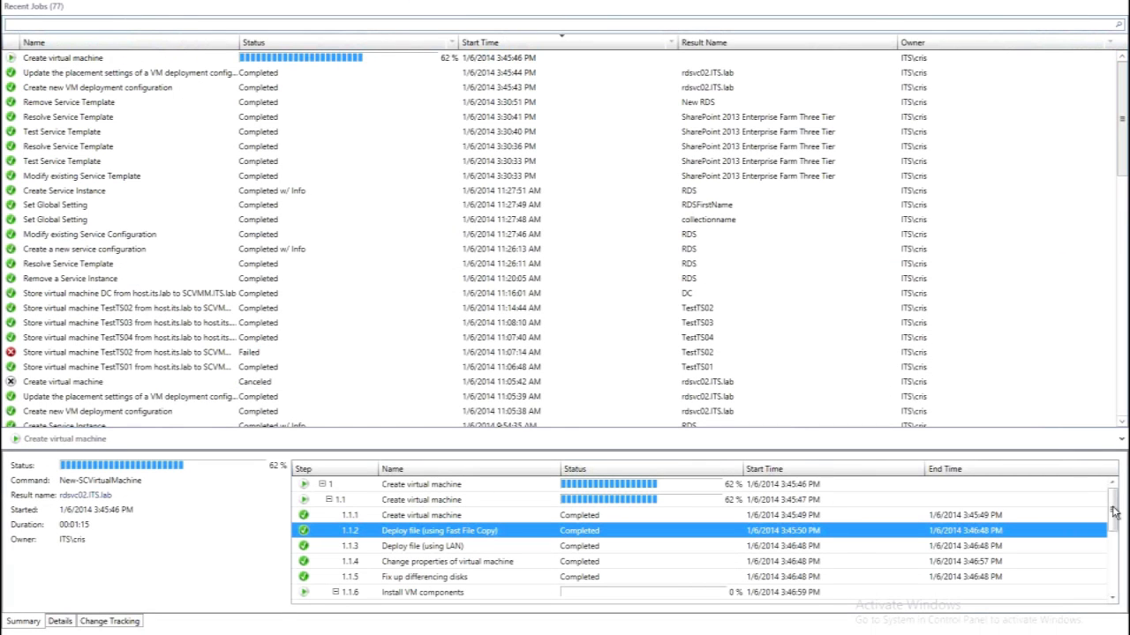
scroll(1112, 527, "down", 3)
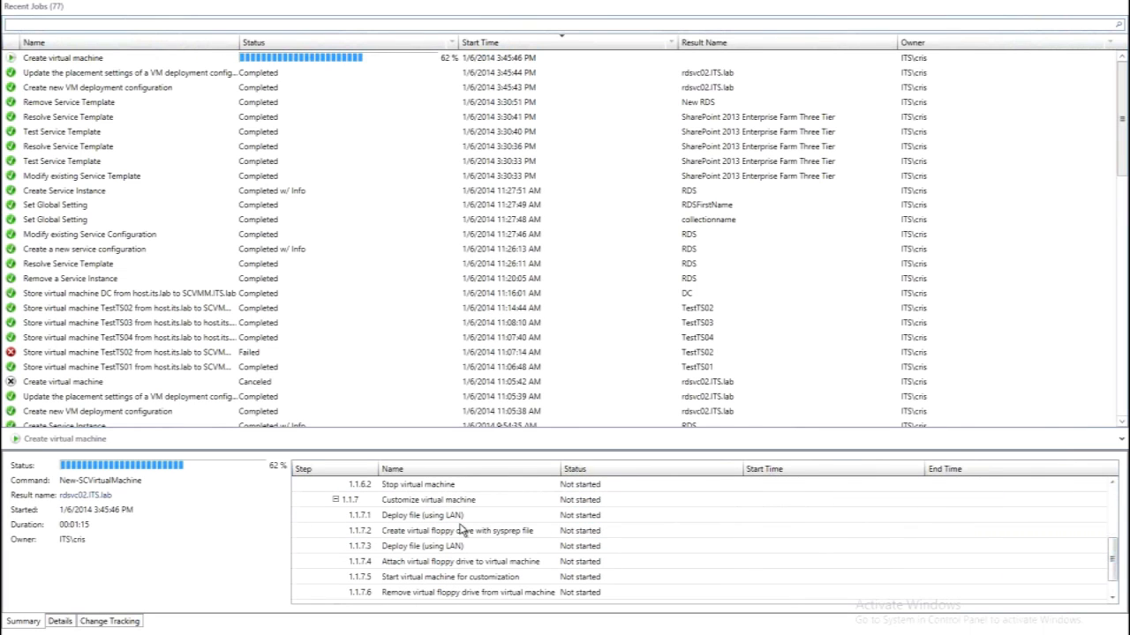
mouse_move(635, 1)
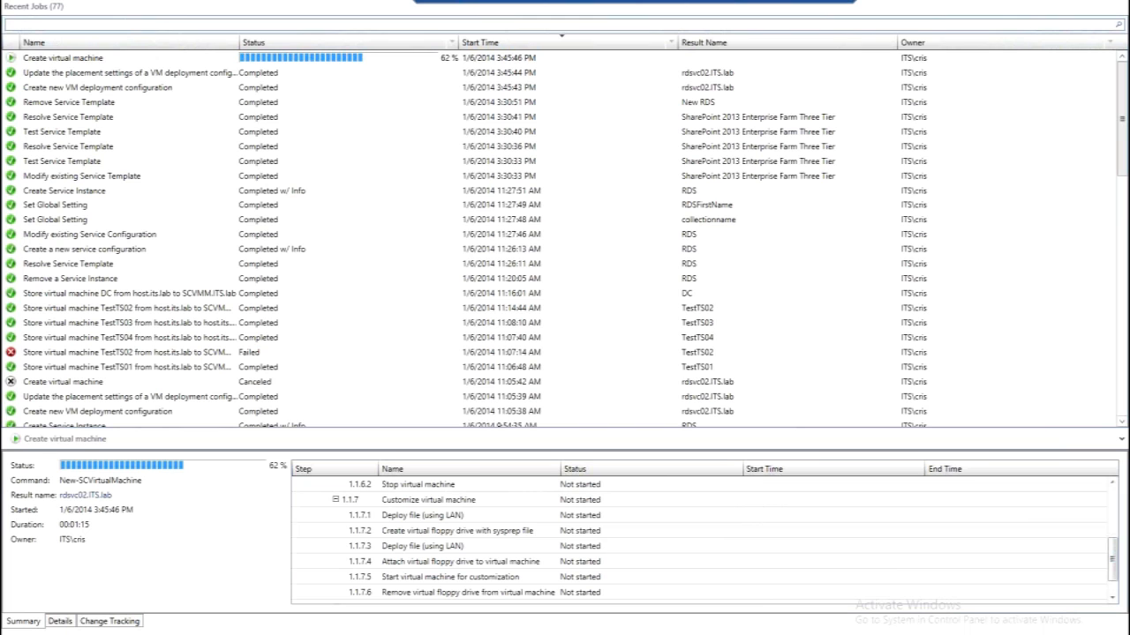
double_click(8, 1)
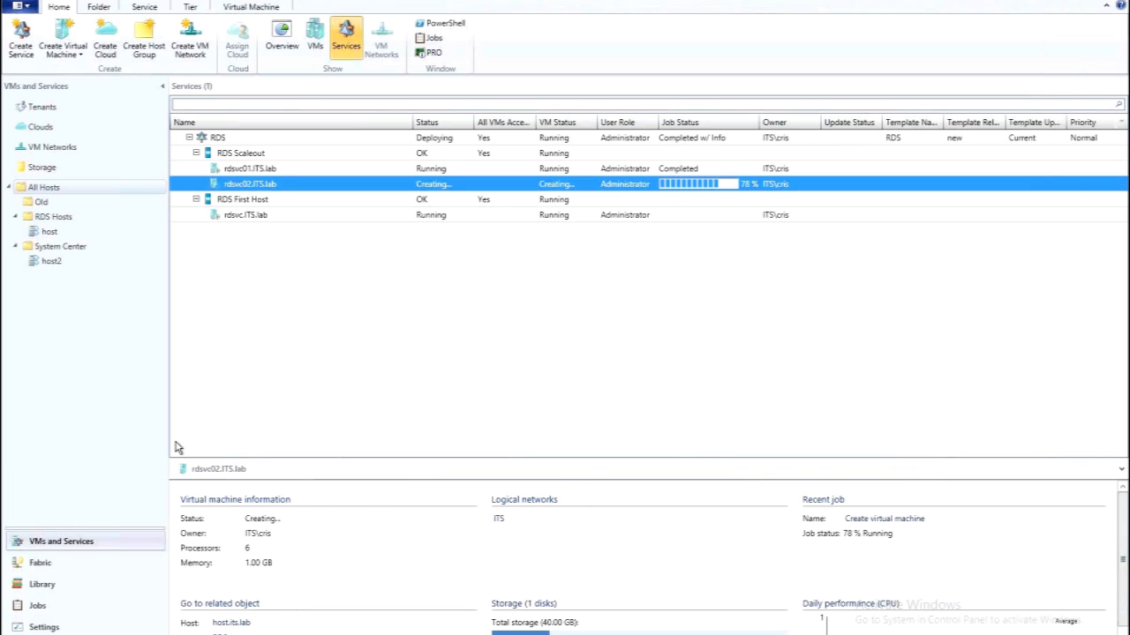
- Open the library's RDS service template in the designer and view the settings of its RDS First Host and RDS Scaleout tiers
left_click(58, 585)
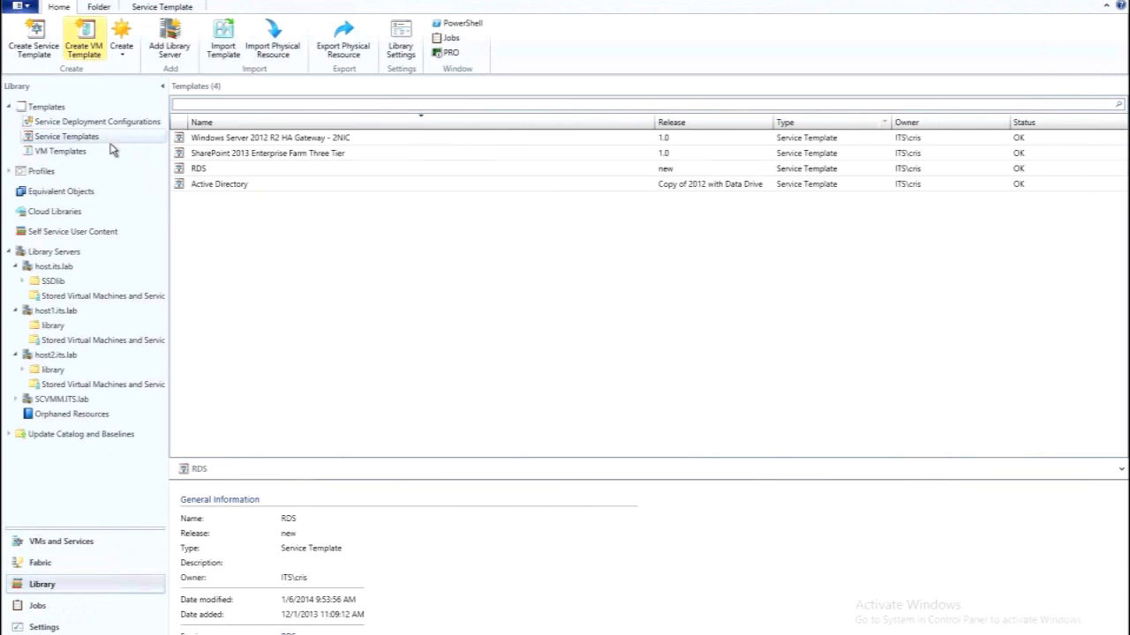
left_click(199, 169)
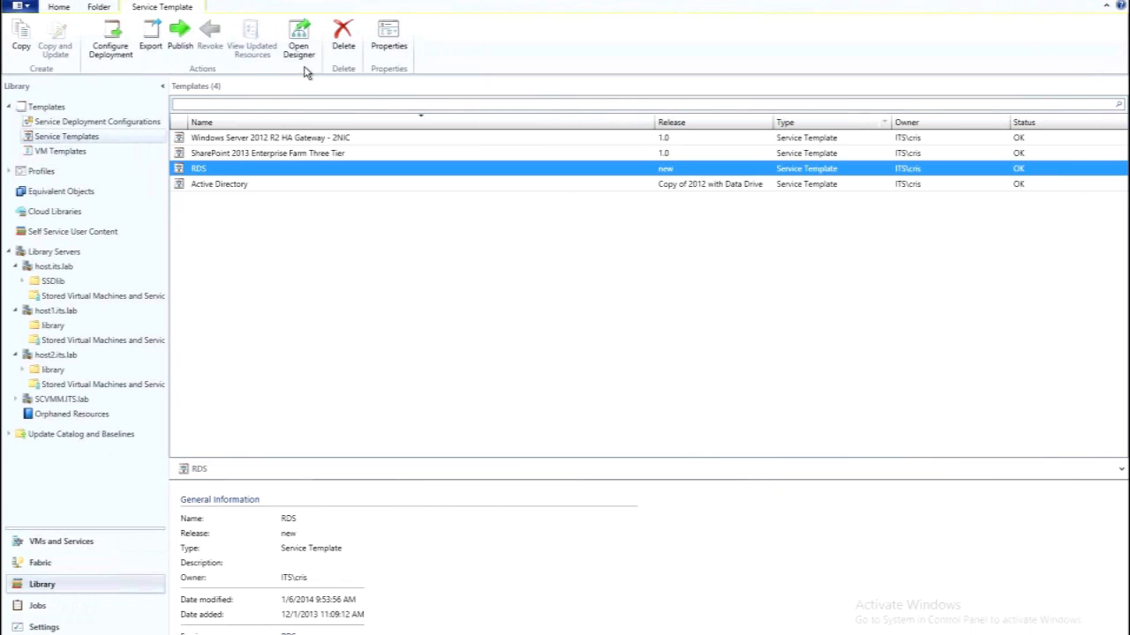
left_click(306, 45)
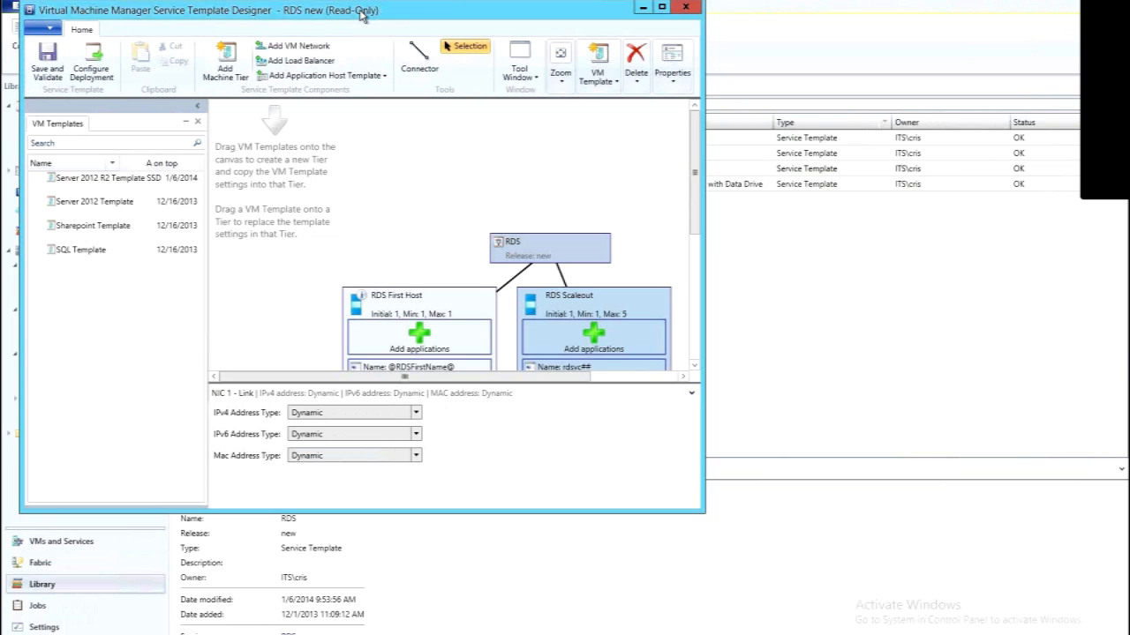
double_click(361, 12)
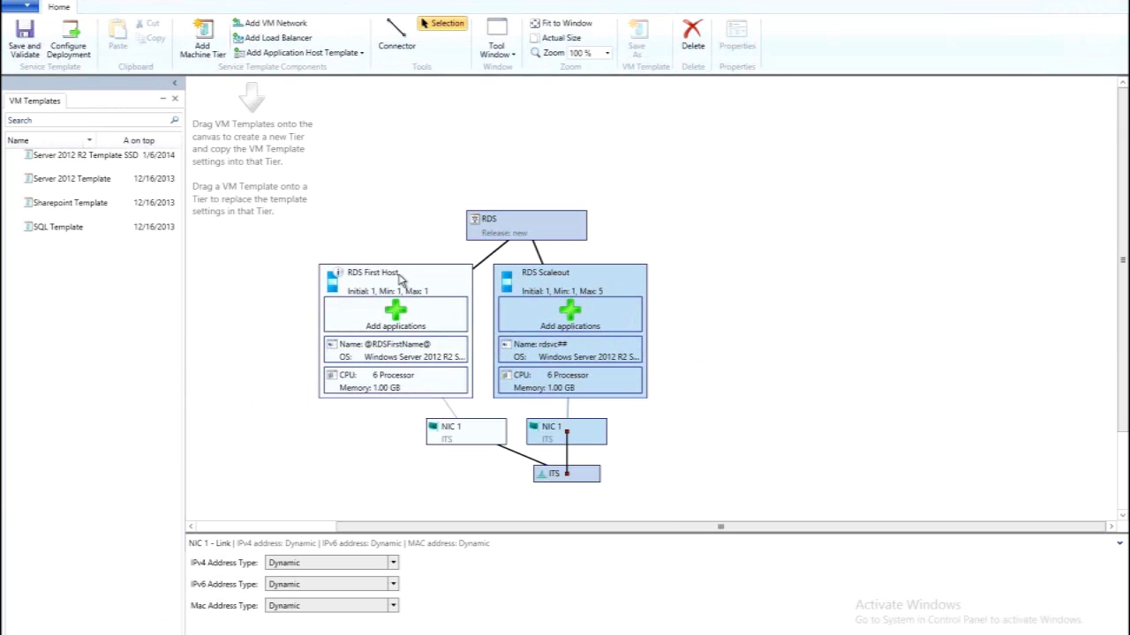
left_click(400, 279)
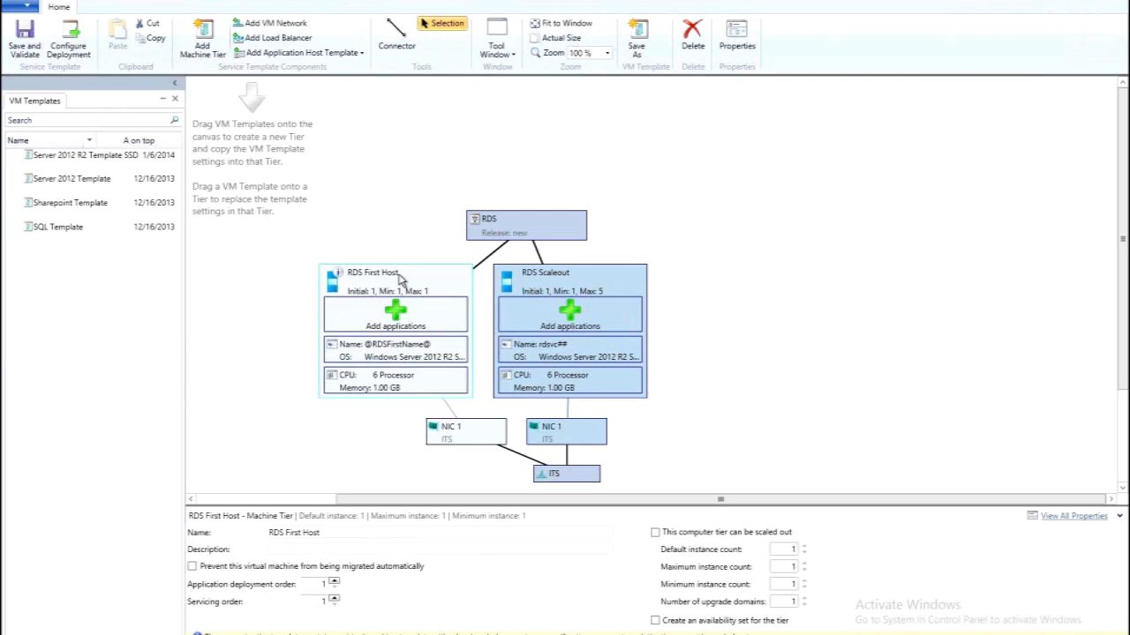
left_click(539, 308)
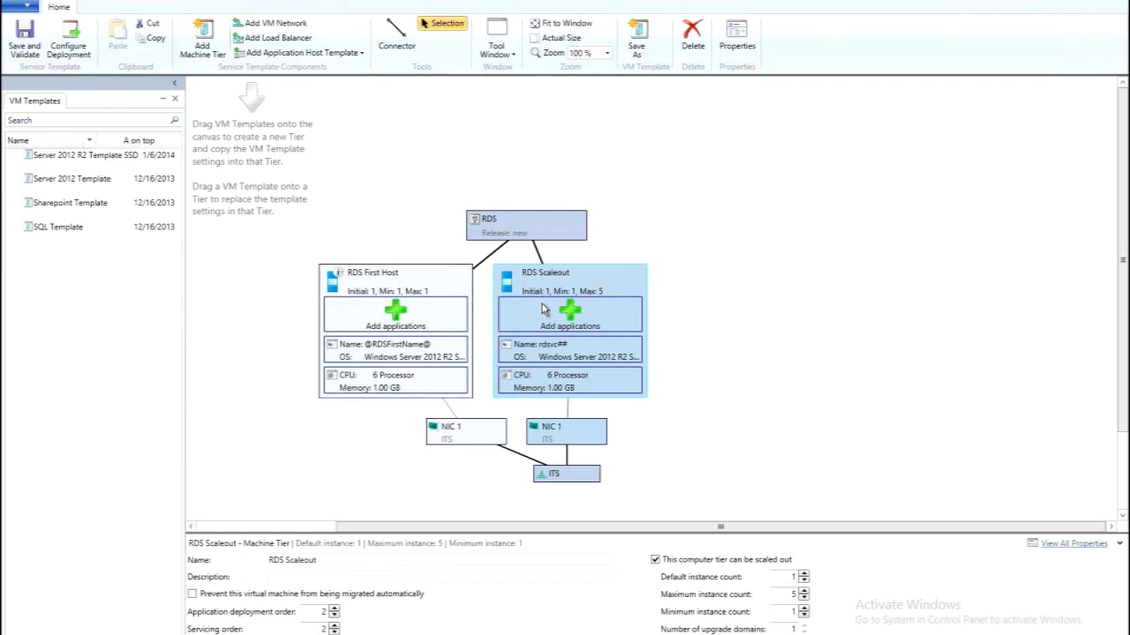
- Open the RDS First Host tier's properties and inspect the computer name in its OS configuration
left_click(402, 291)
double_click(402, 290)
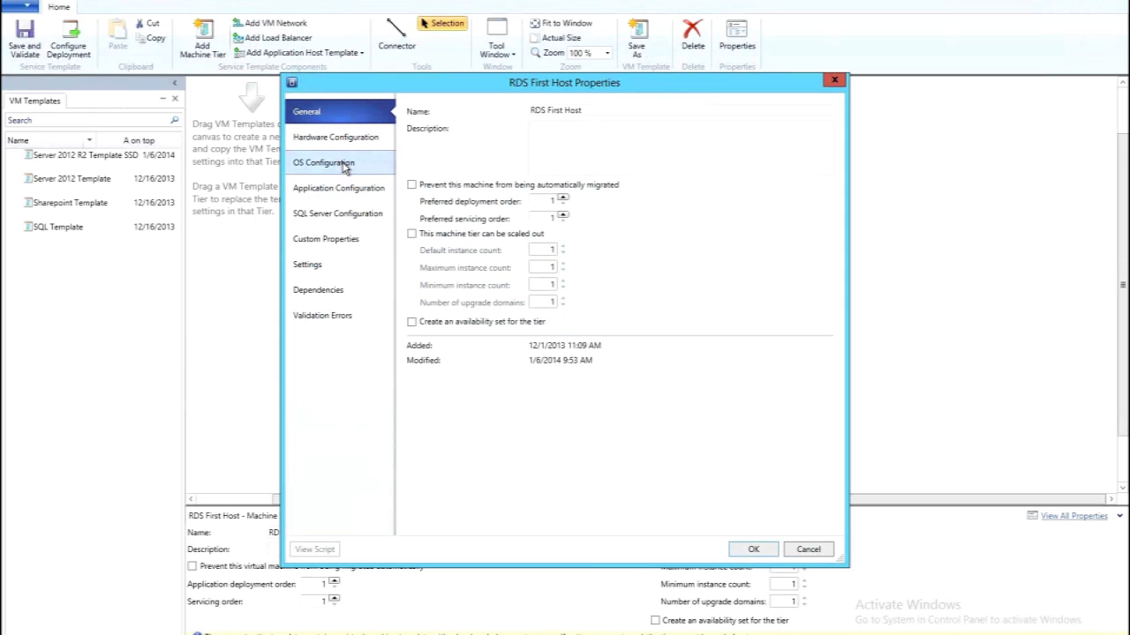
left_click(357, 166)
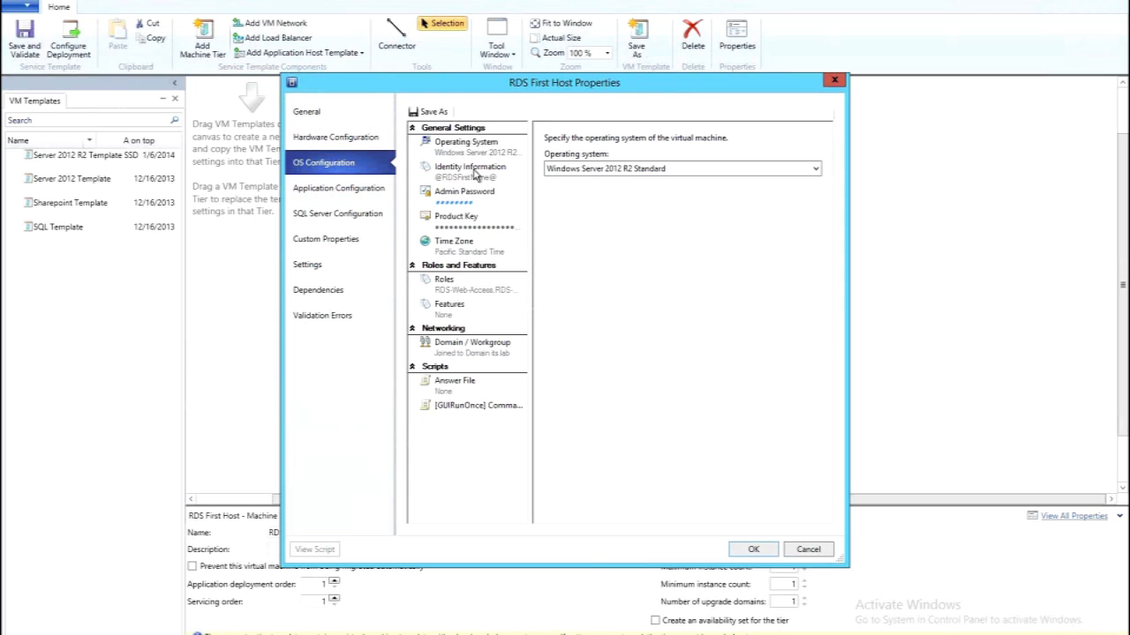
left_click(447, 176)
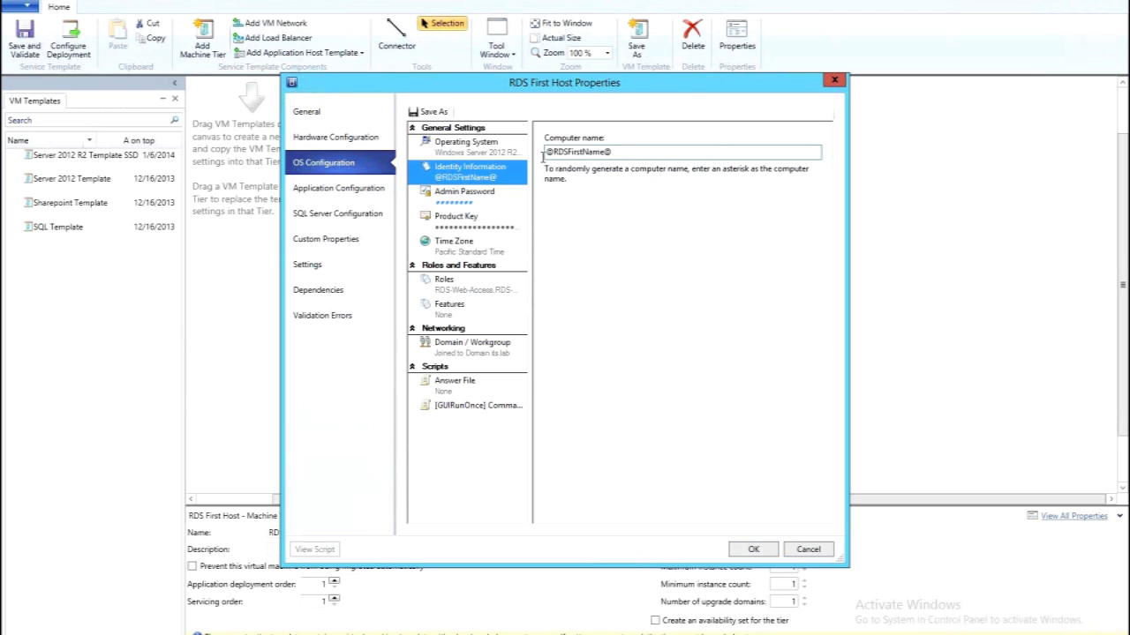
double_click(634, 152)
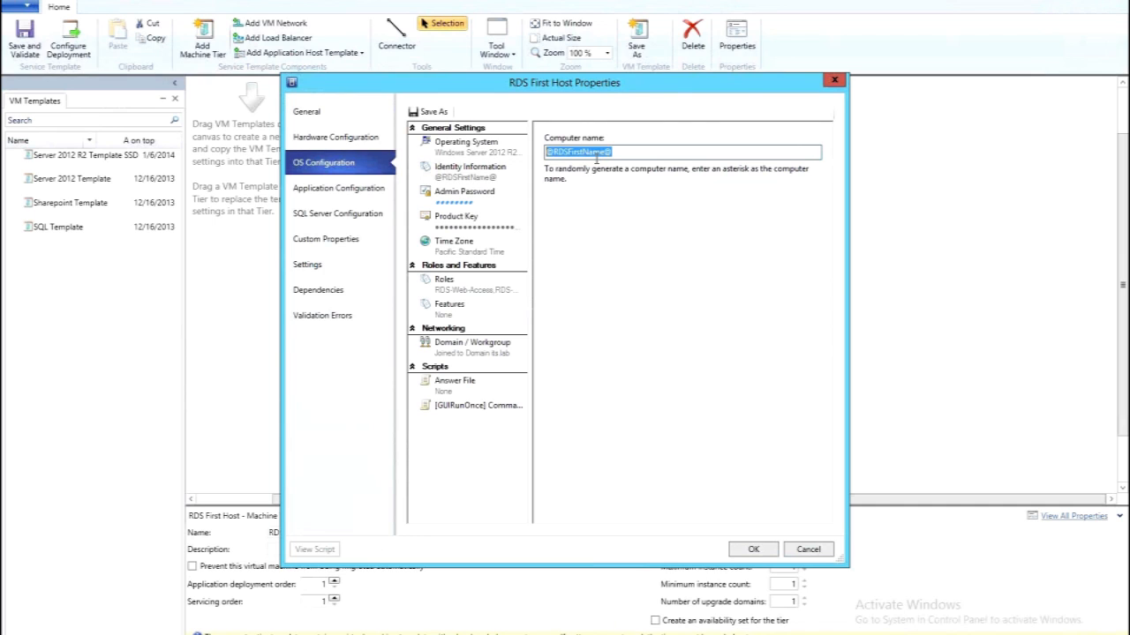
- Review which Remote Desktop Services roles are selected for installation on the RDS First Host tier
left_click(473, 291)
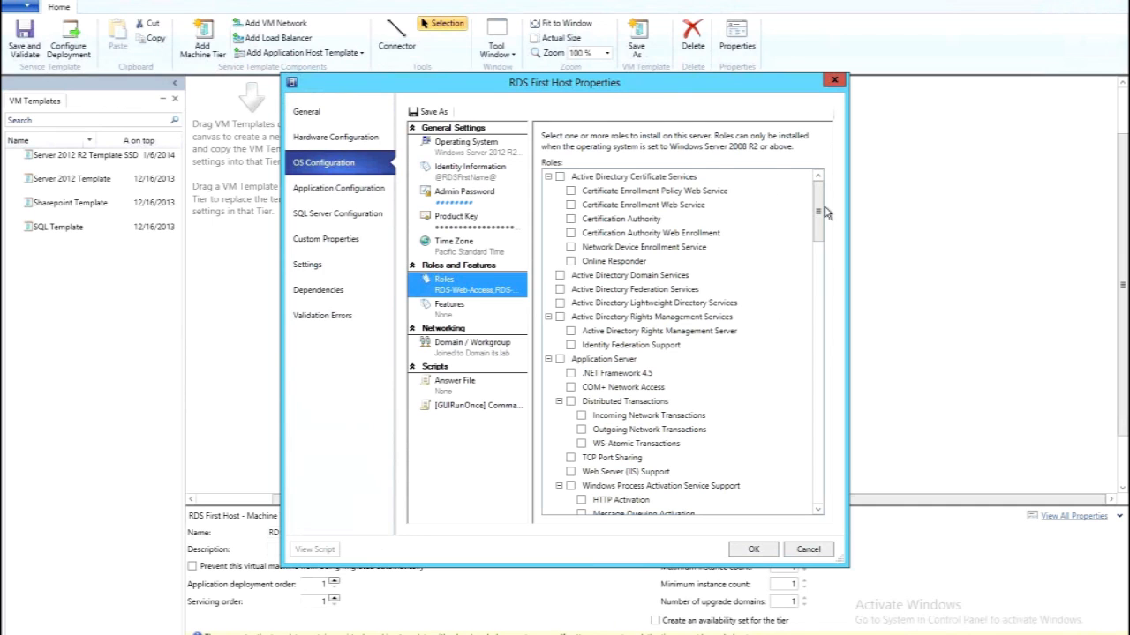
scroll(819, 265, "down", 11)
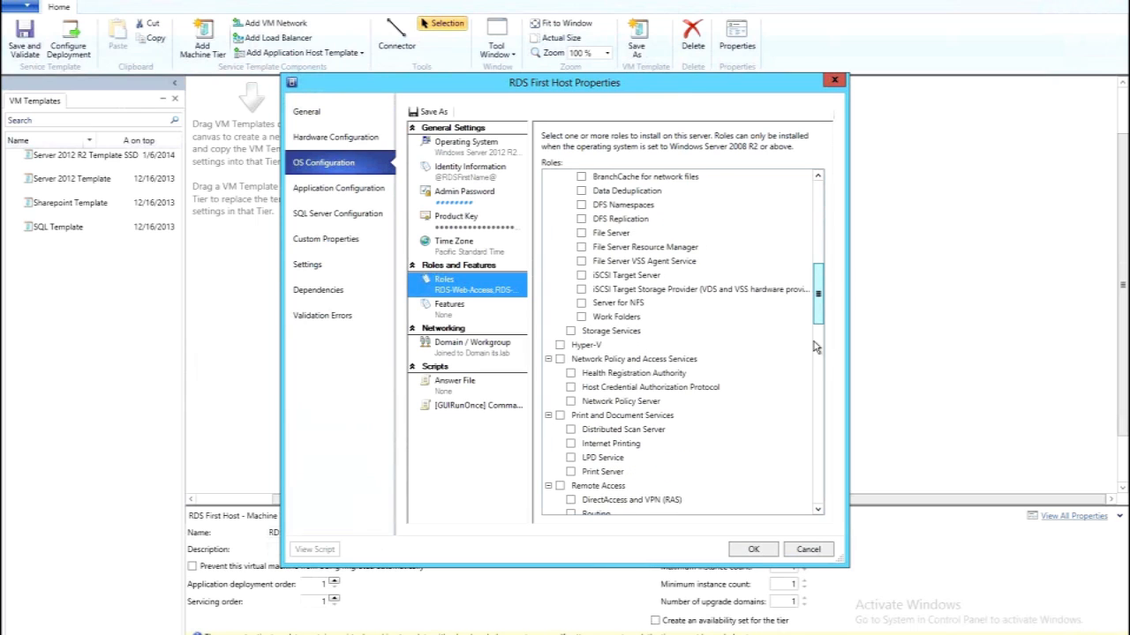
scroll(816, 347, "down", 7)
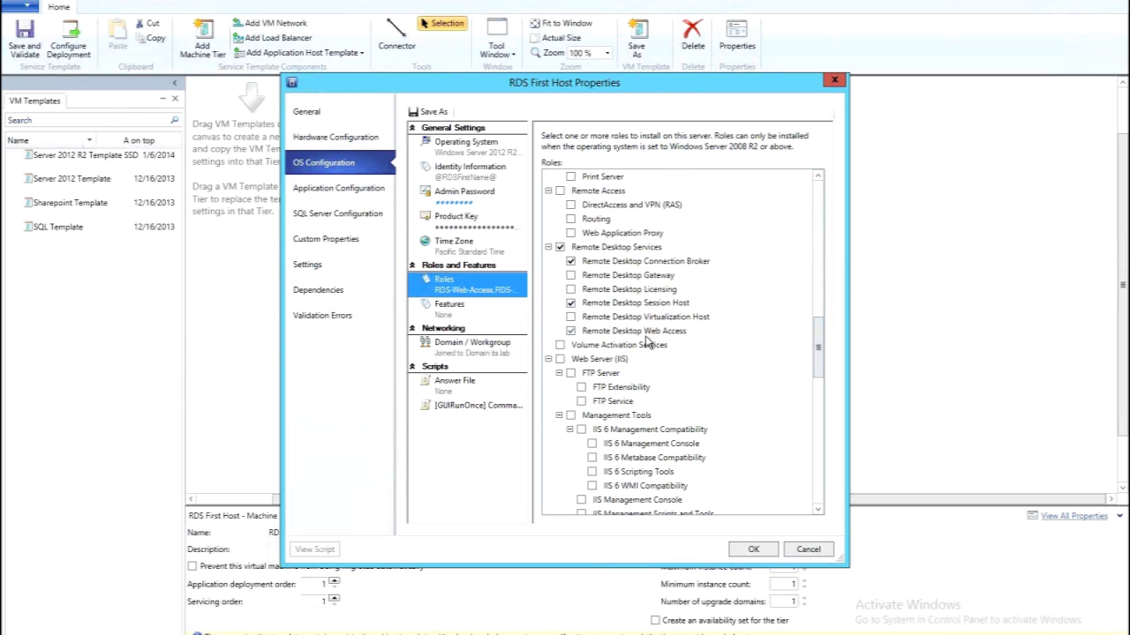
- Inspect the commands and parameters of the Pre-install 1 and Pre-install 2 scripts in the tier's application configuration
left_click(339, 188)
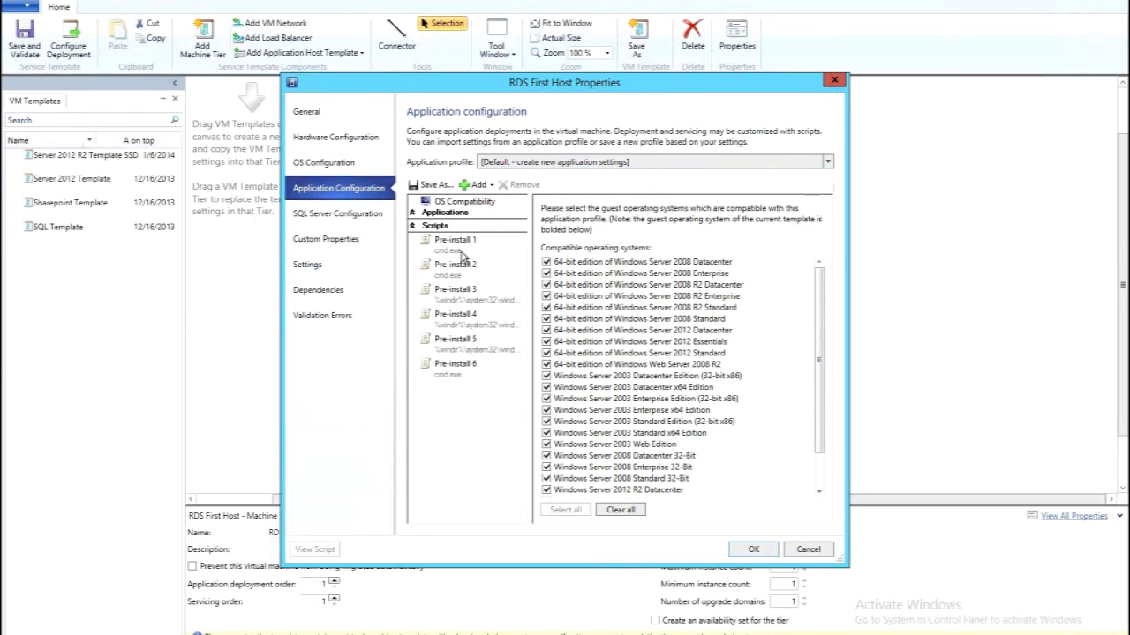
left_click(461, 253)
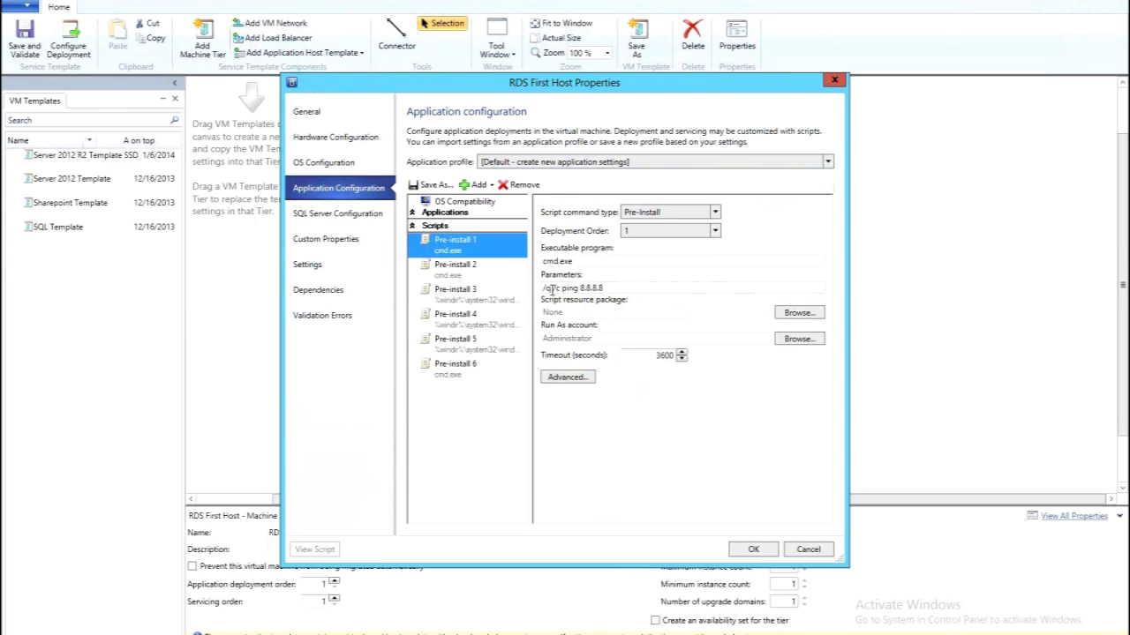
left_click(474, 280)
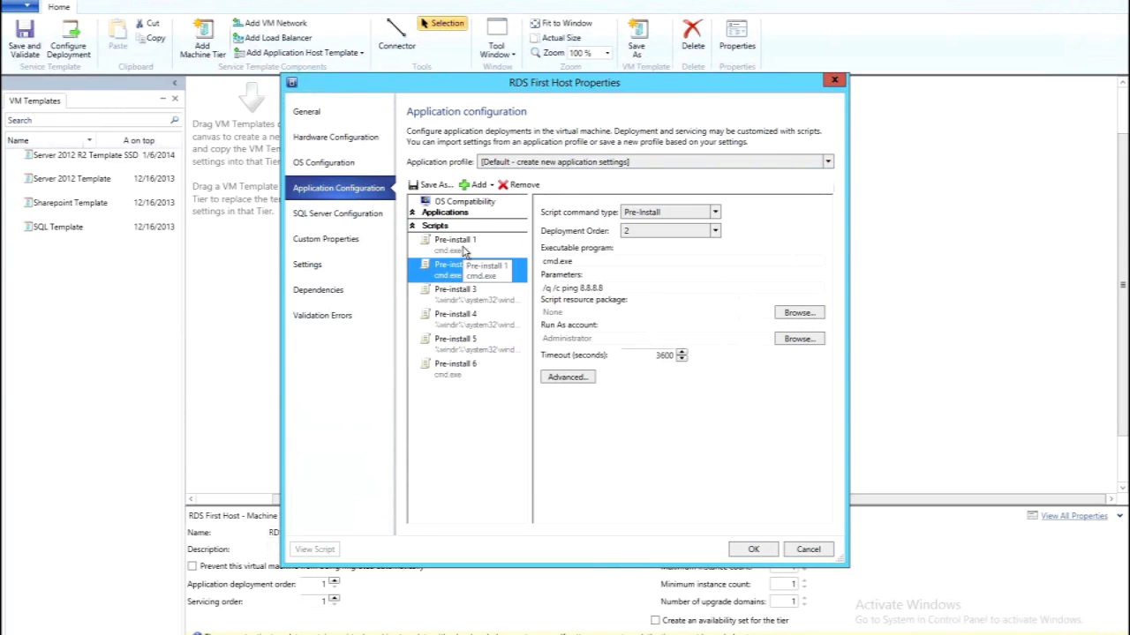
left_click(464, 253)
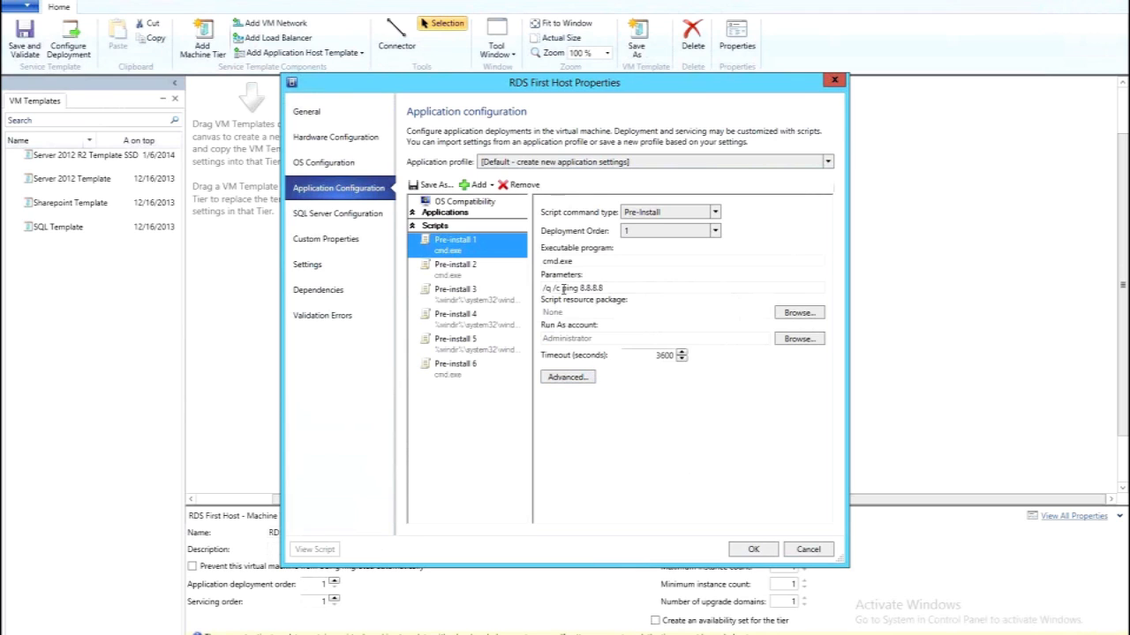
left_click_drag(562, 288, 636, 285)
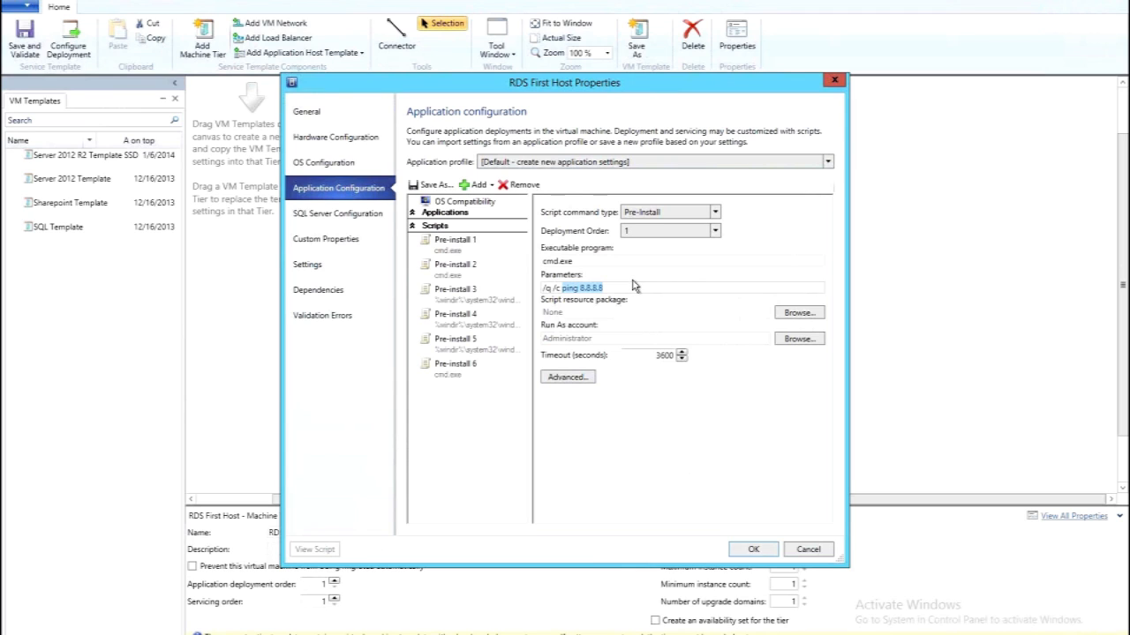
- Review the advanced command settings of the Pre-install 1 script, including its restart policy, and display the Pre-install 2 script
left_click(575, 377)
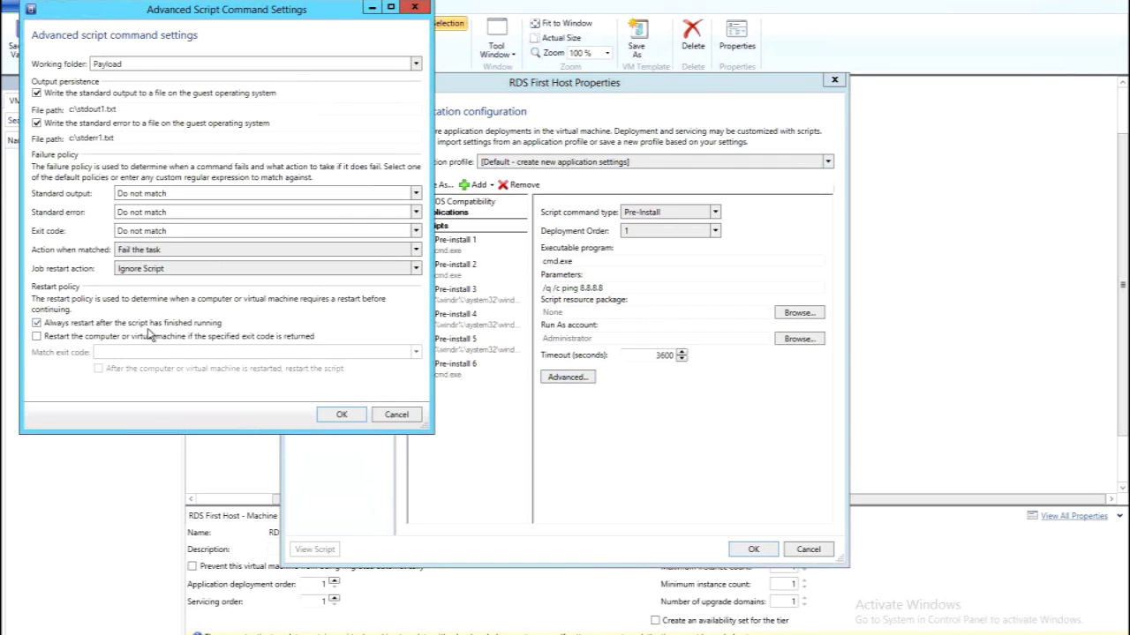
left_click(342, 415)
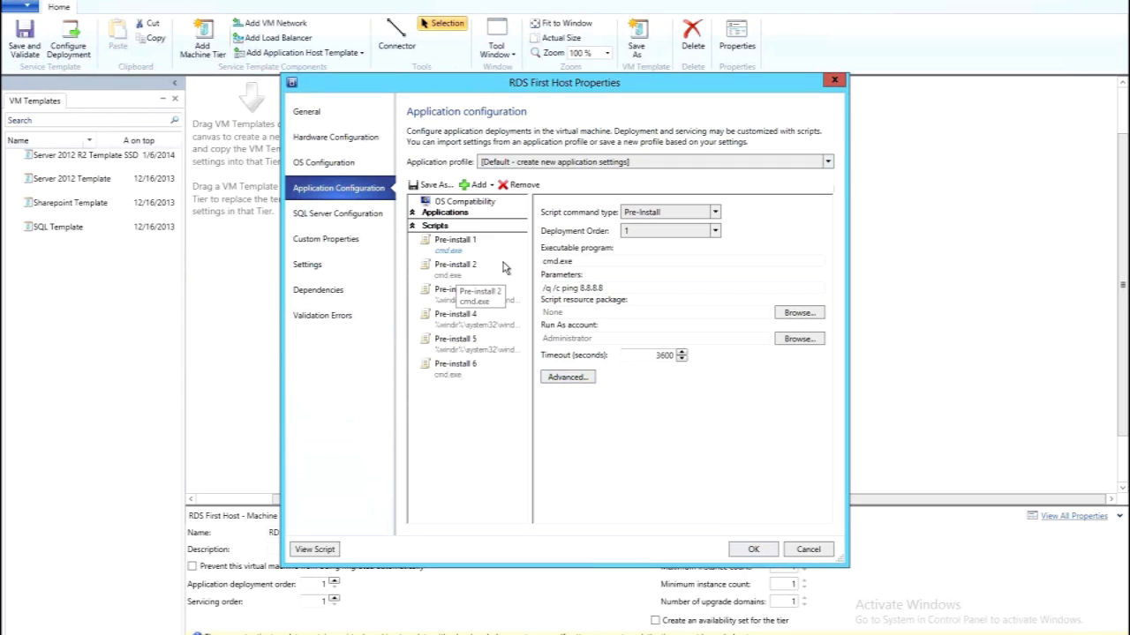
left_click(458, 274)
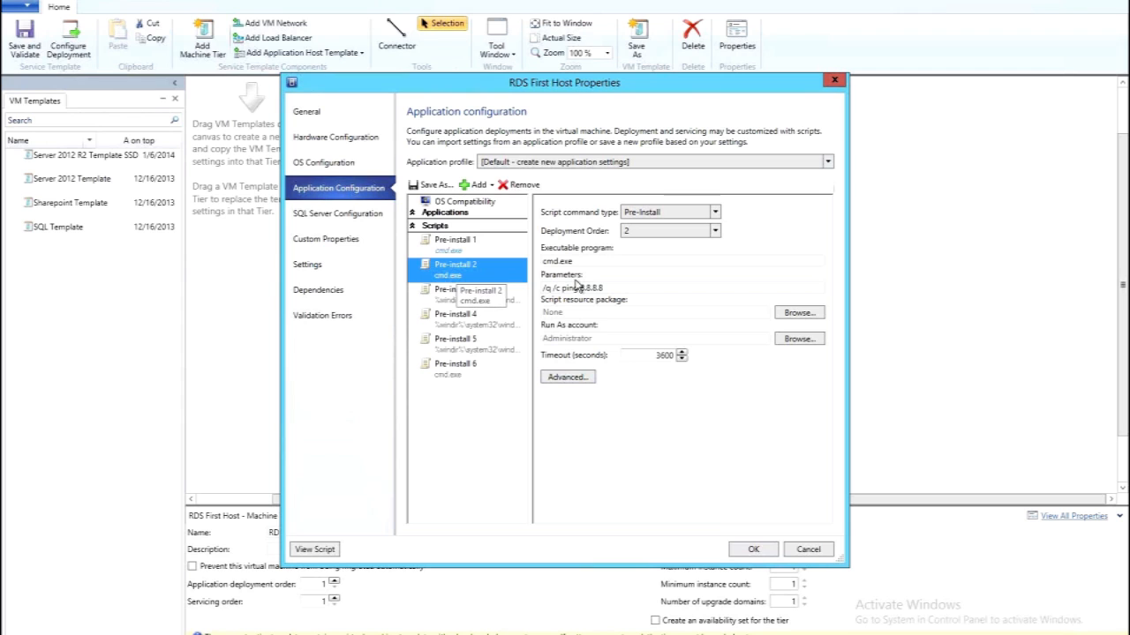
- Review the advanced command settings of the Pre-install 2 script and the execution policy parameters of the Pre-install 3 script
left_click(566, 376)
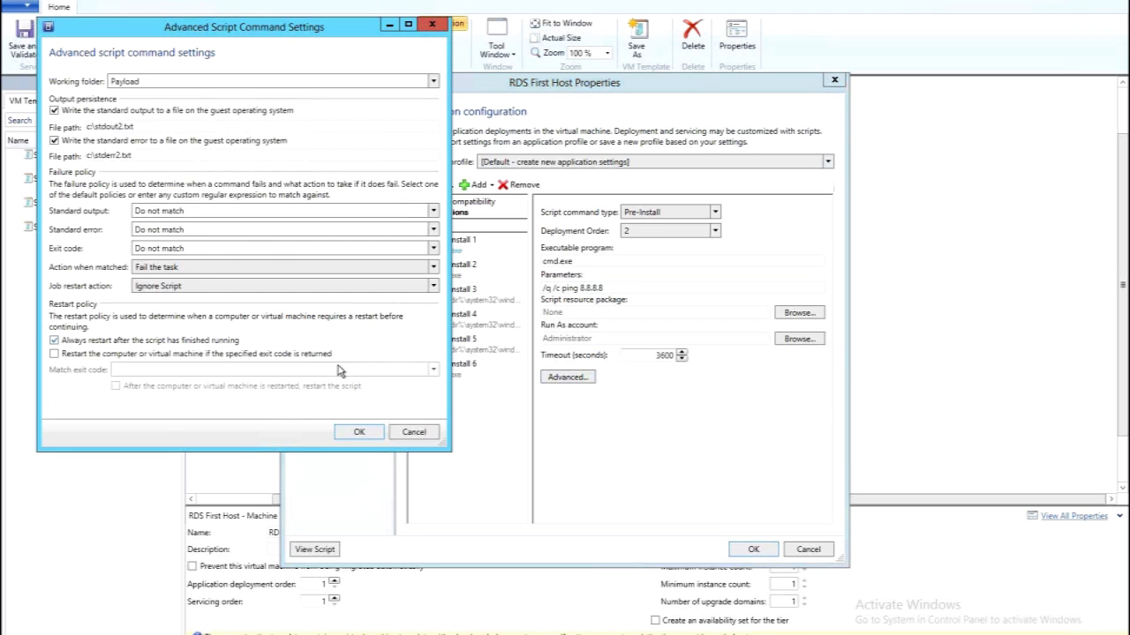
left_click(413, 433)
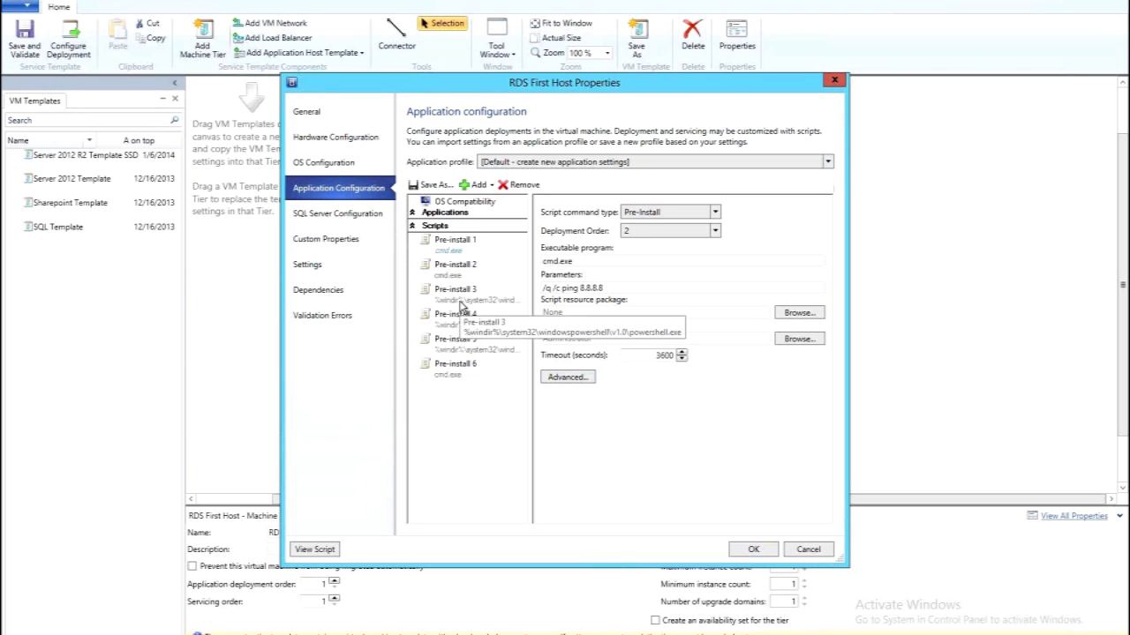
left_click(460, 305)
left_click(460, 305)
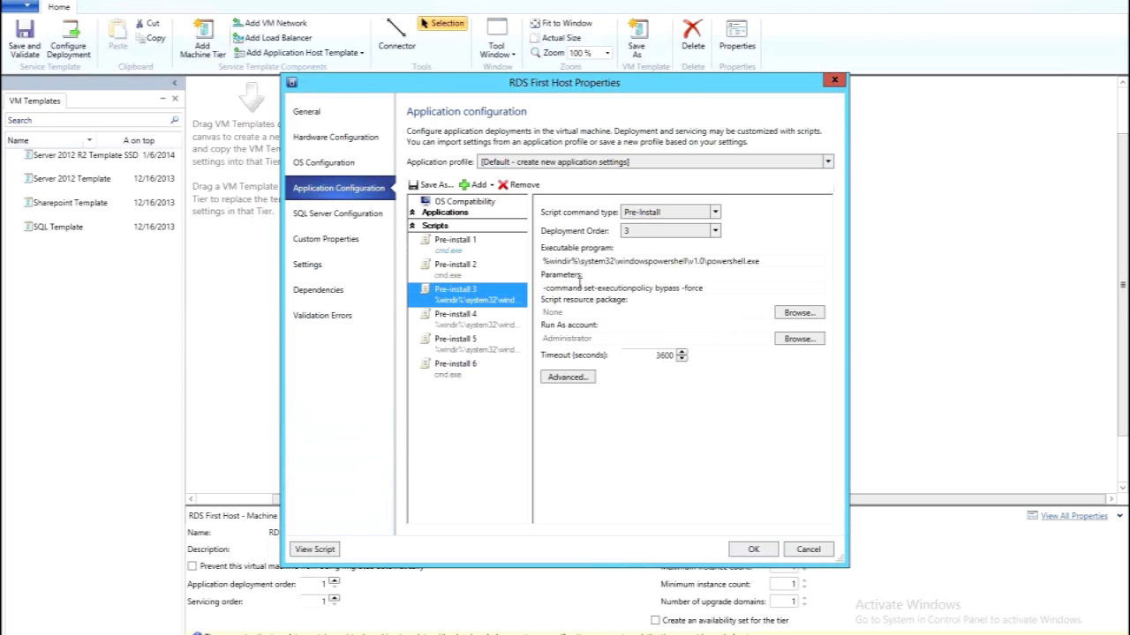
left_click_drag(583, 288, 719, 300)
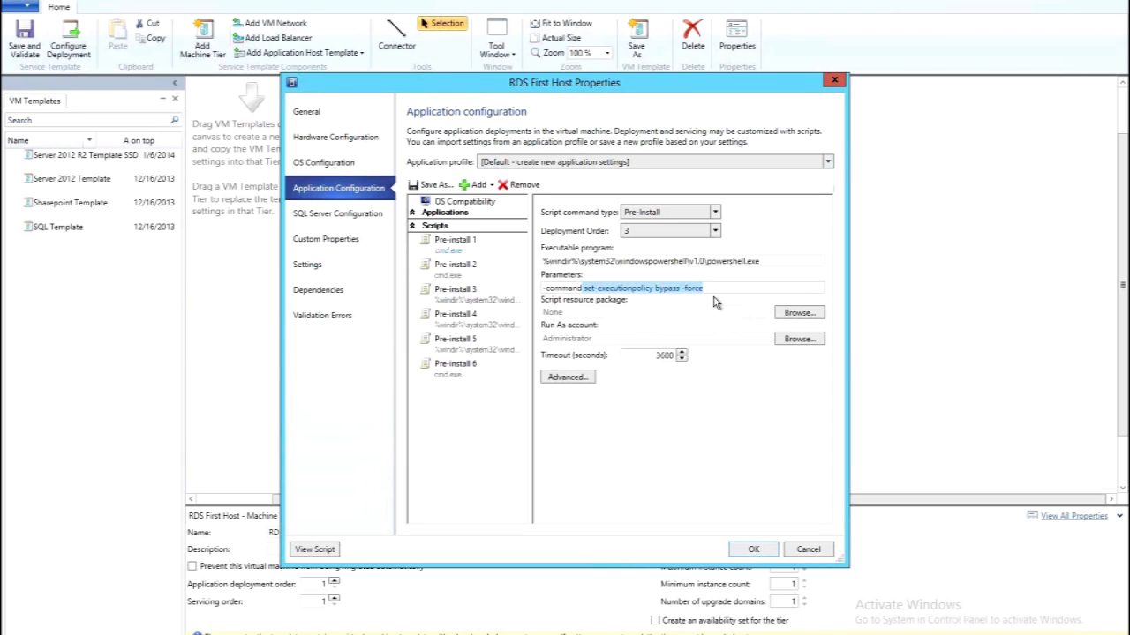
- Copy the new-rdsessiondeployment command from the Pre-install 4 script's parameters into a new Notepad document
left_click(475, 321)
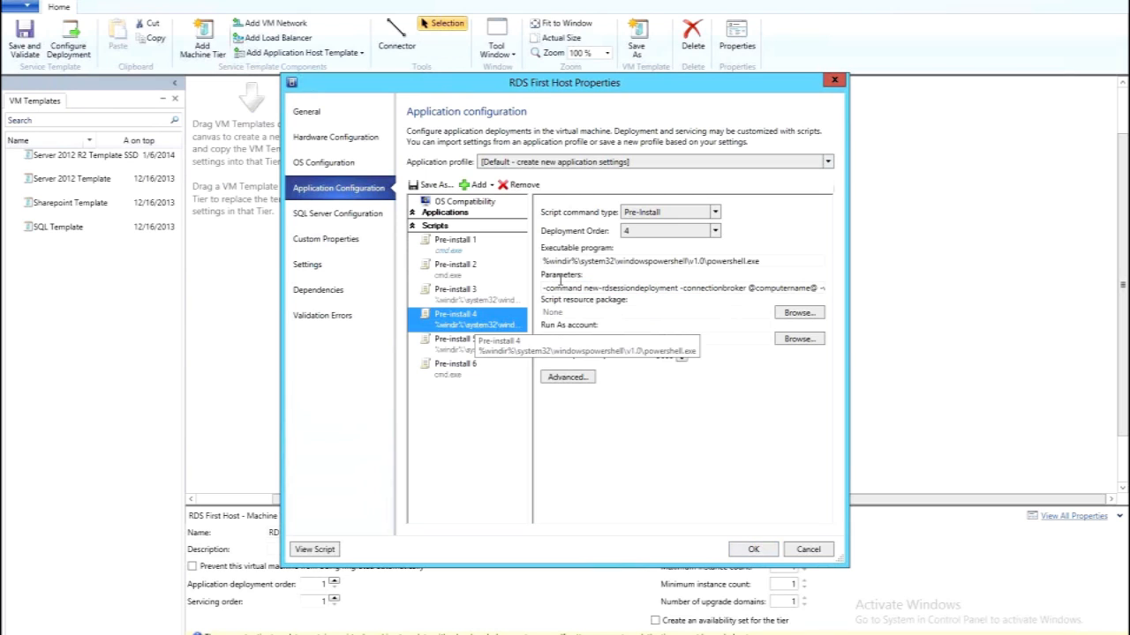
left_click(583, 288)
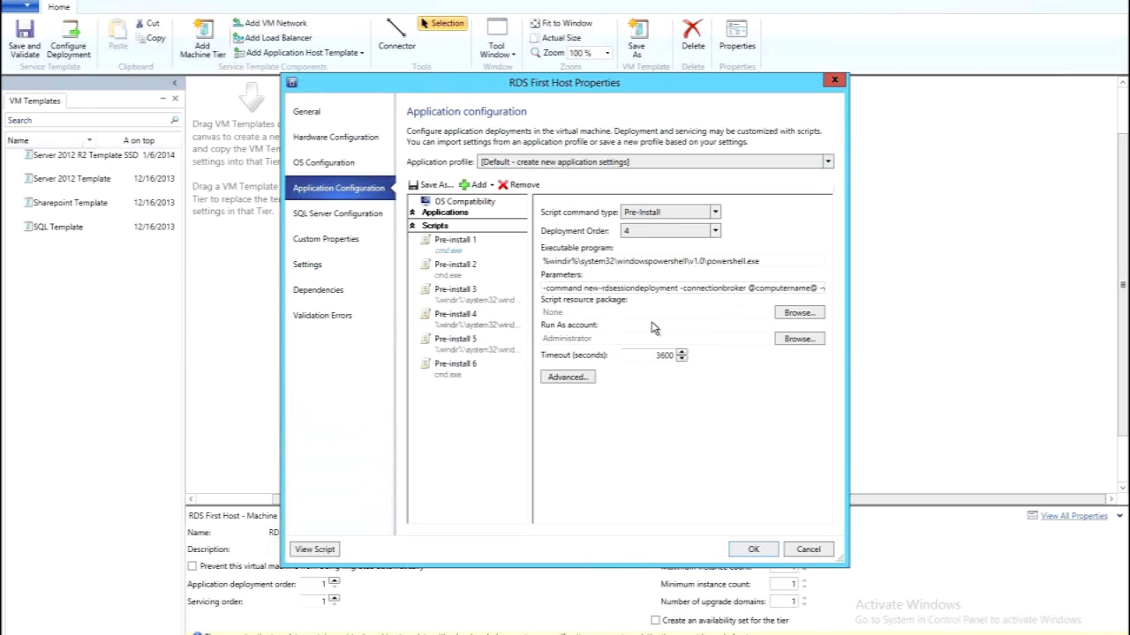
key("ctrl+a")
key("ctrl+c")
key("super+r")
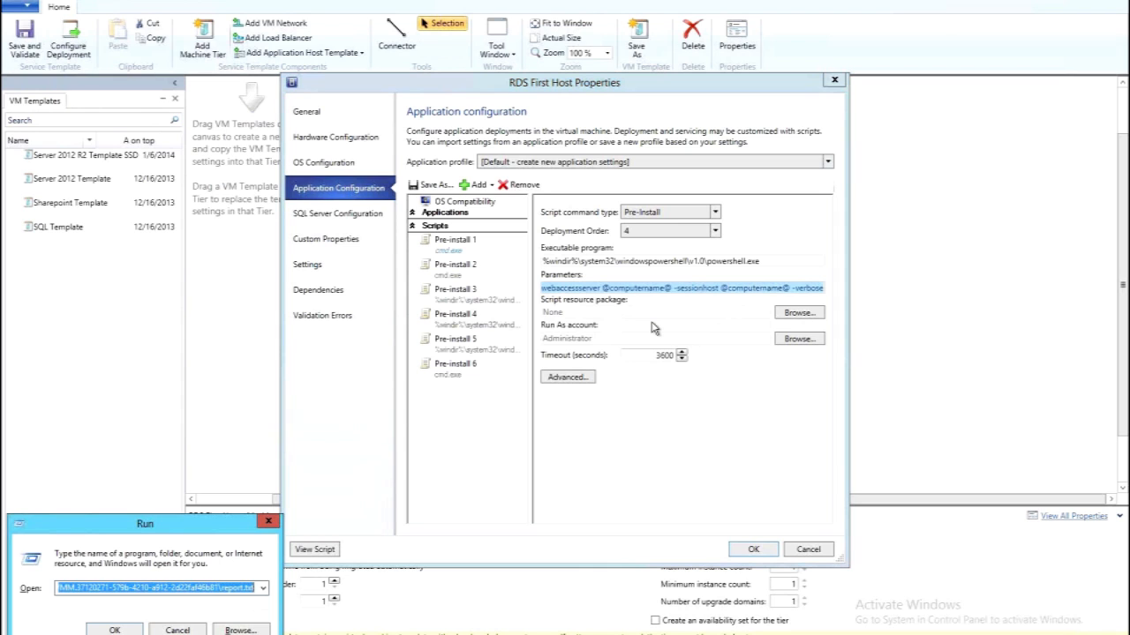
type("notepad")
key("Return")
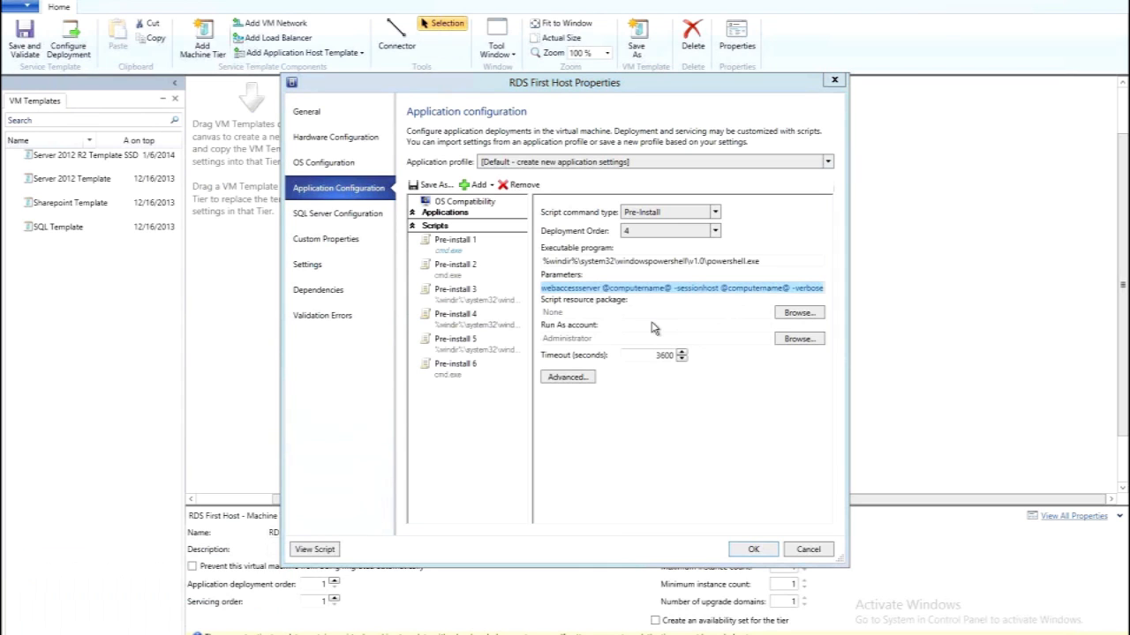
key("ctrl+v")
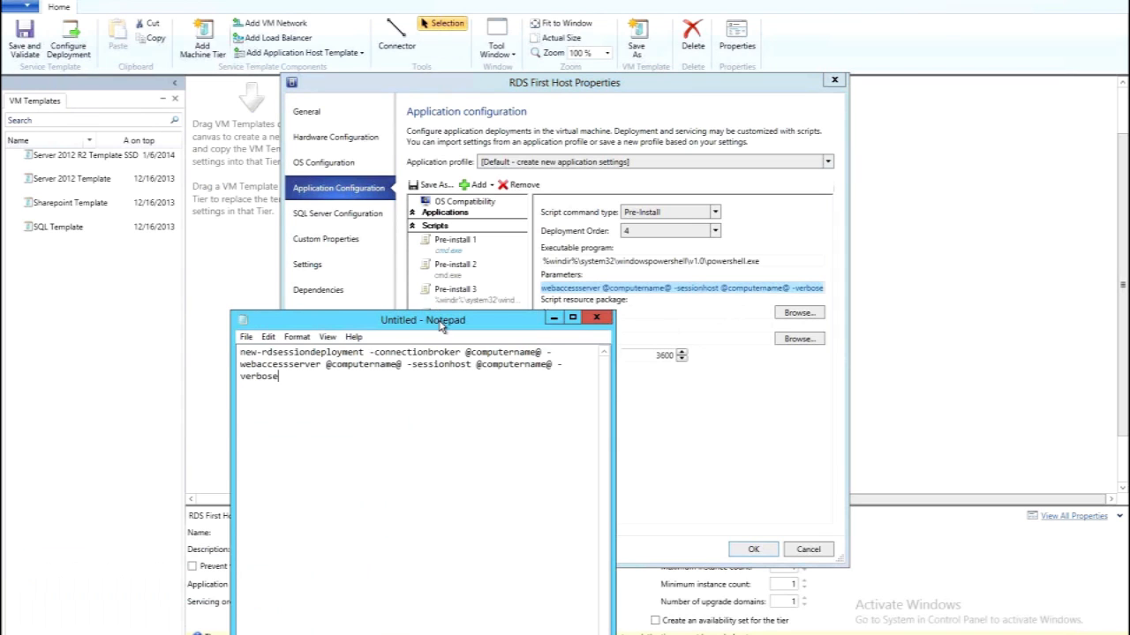
double_click(434, 319)
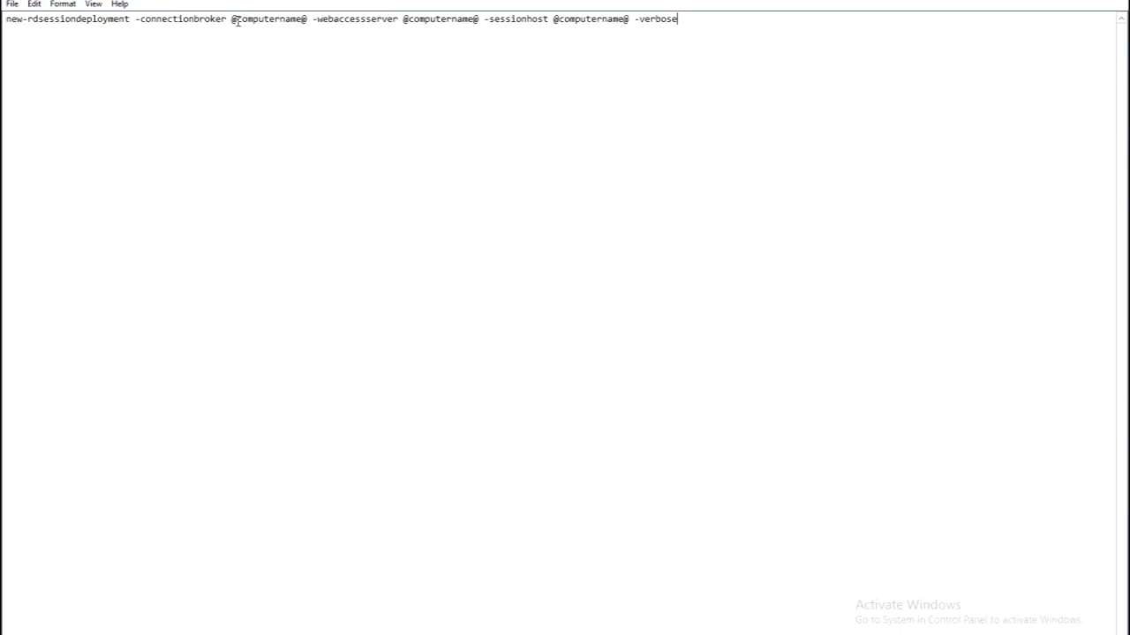
left_click_drag(236, 18, 303, 18)
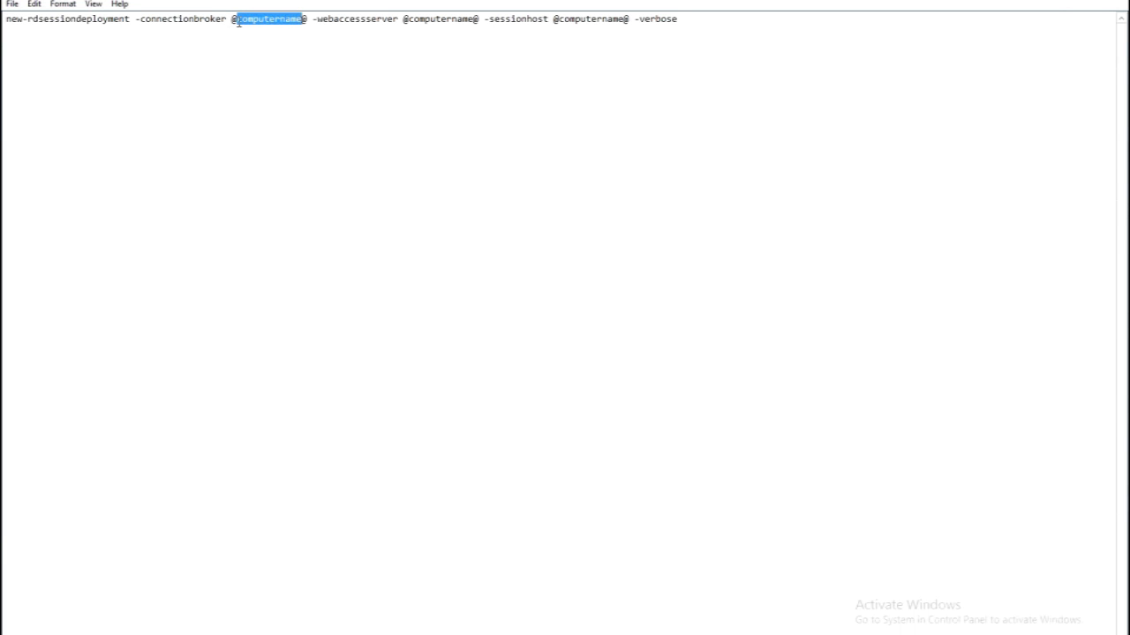
left_click_drag(237, 20, 231, 19)
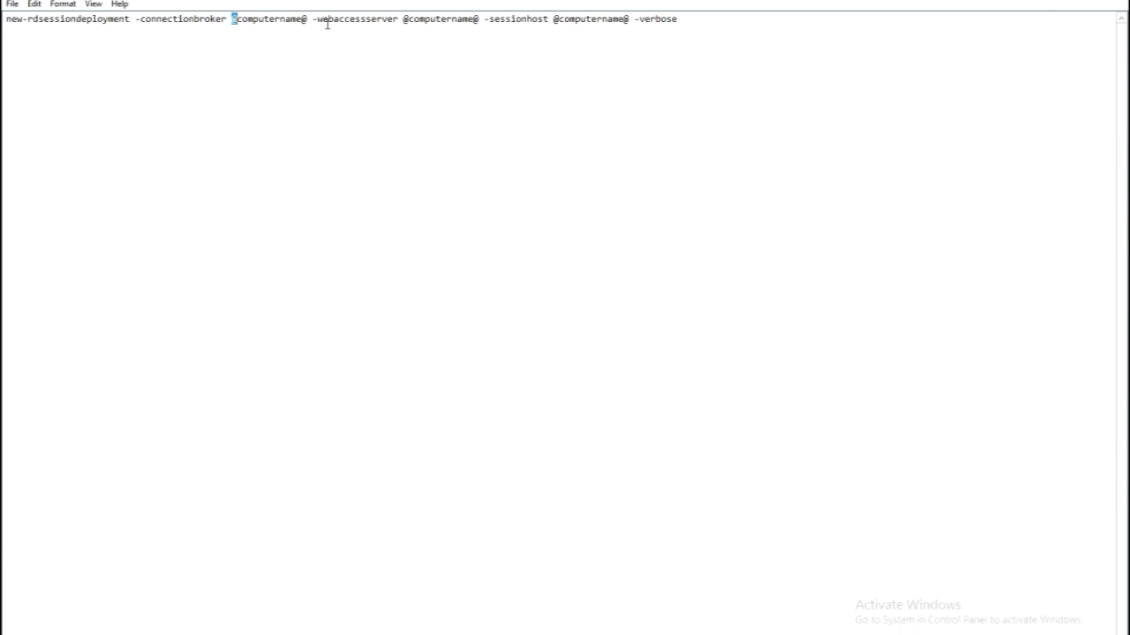
left_click_drag(407, 19, 457, 20)
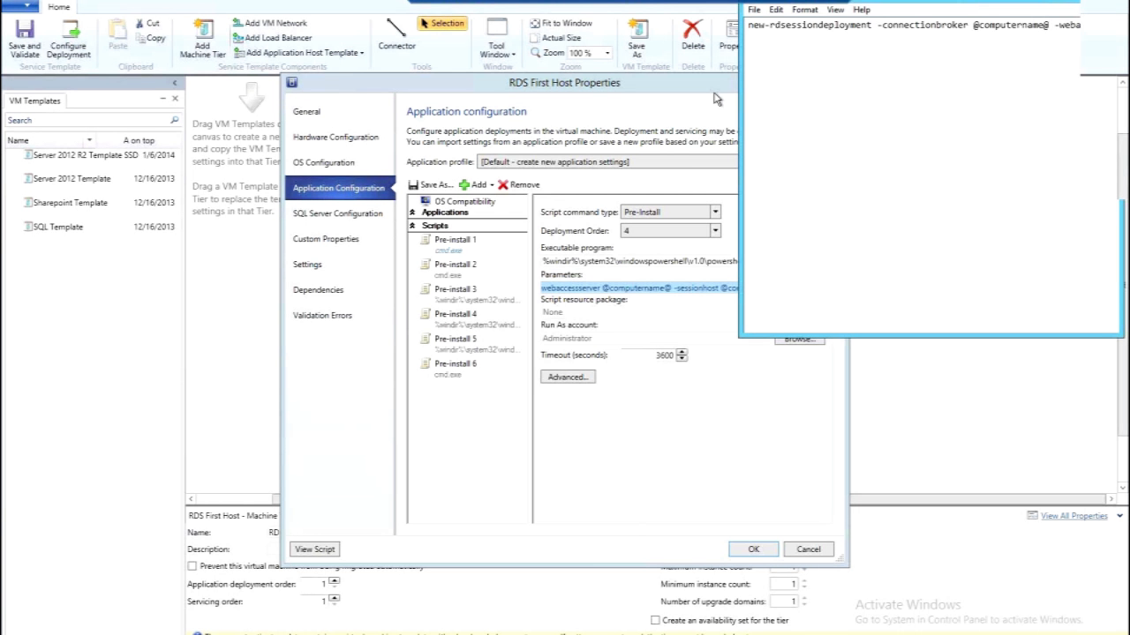
left_click_drag(717, 98, 847, 164)
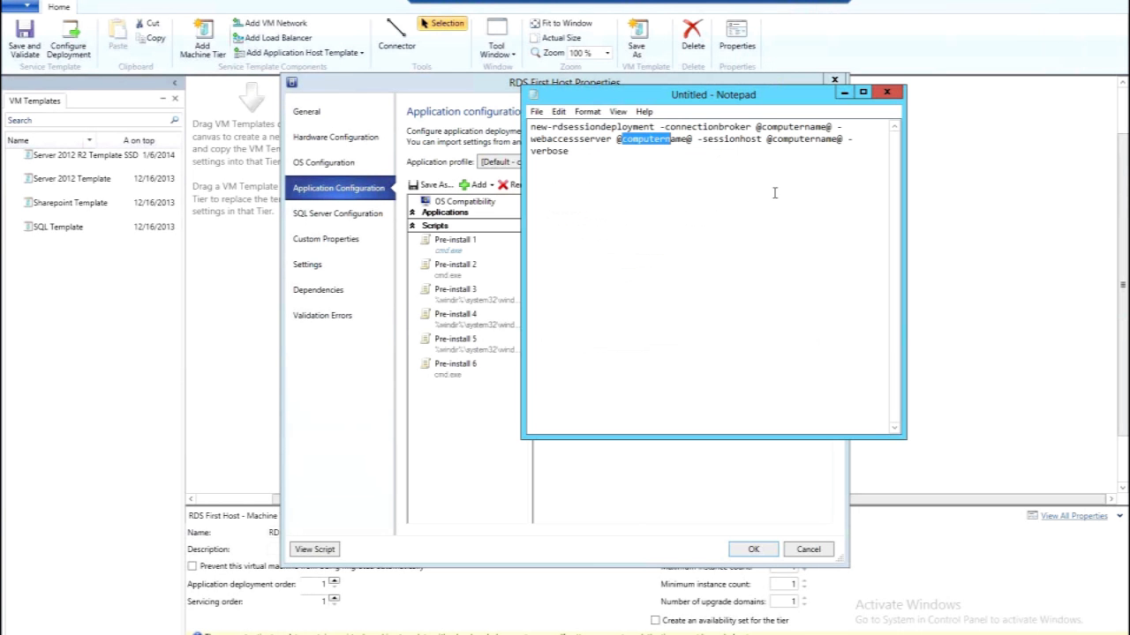
- Copy the Pre-install 5 script's new-rdsessioncollection parameters and paste them below the deployment command in Notepad
left_click(459, 338)
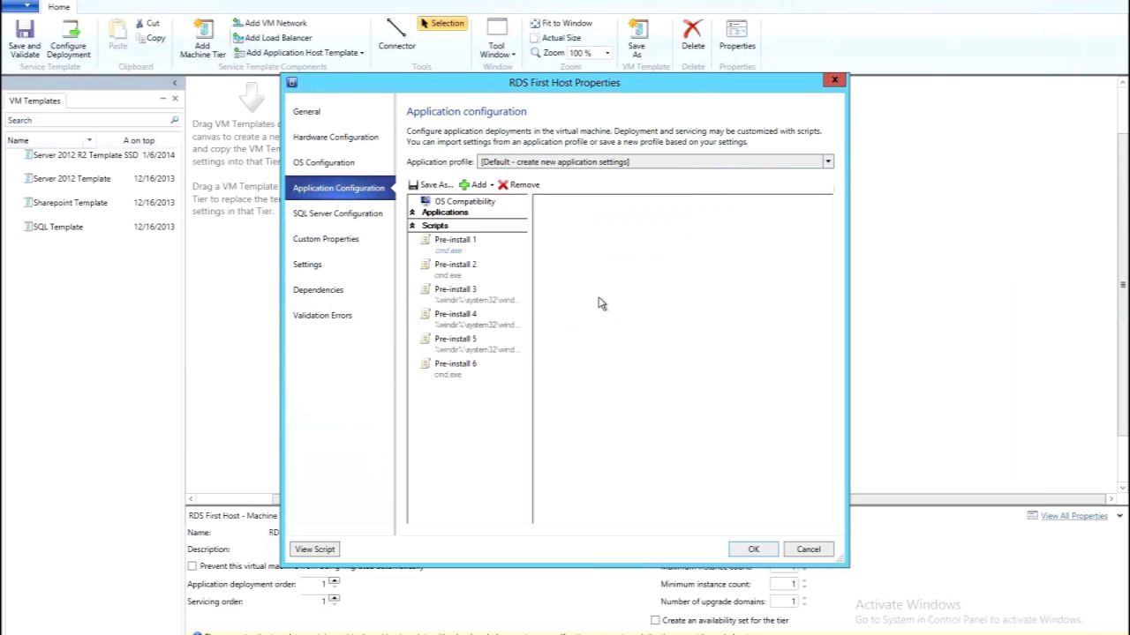
left_click(613, 288)
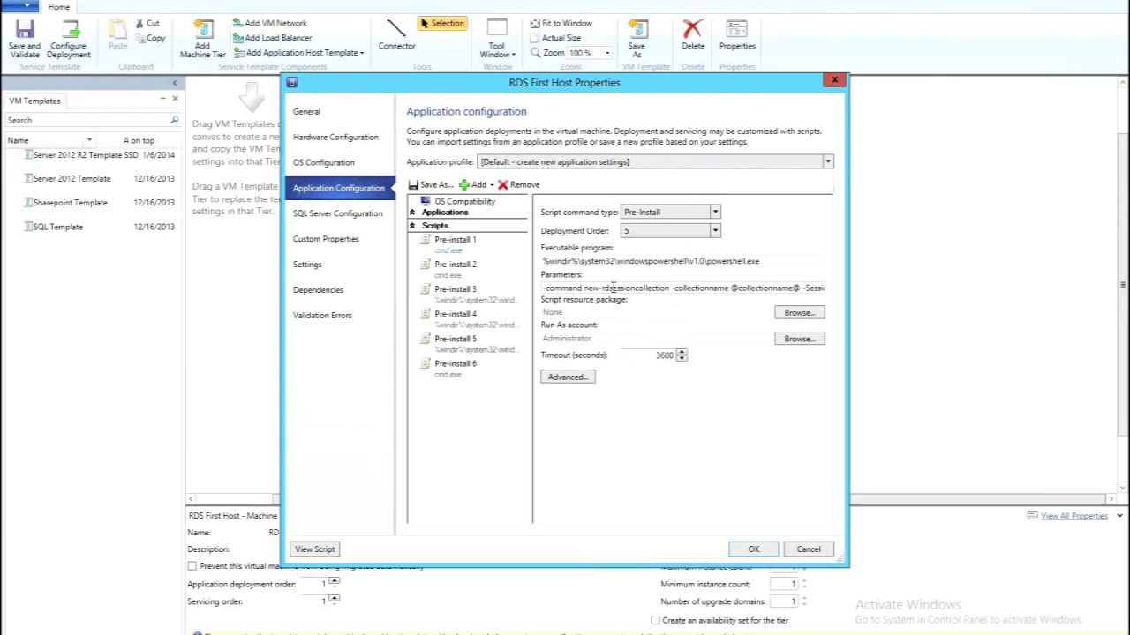
key("ctrl+a")
key("ctrl+c")
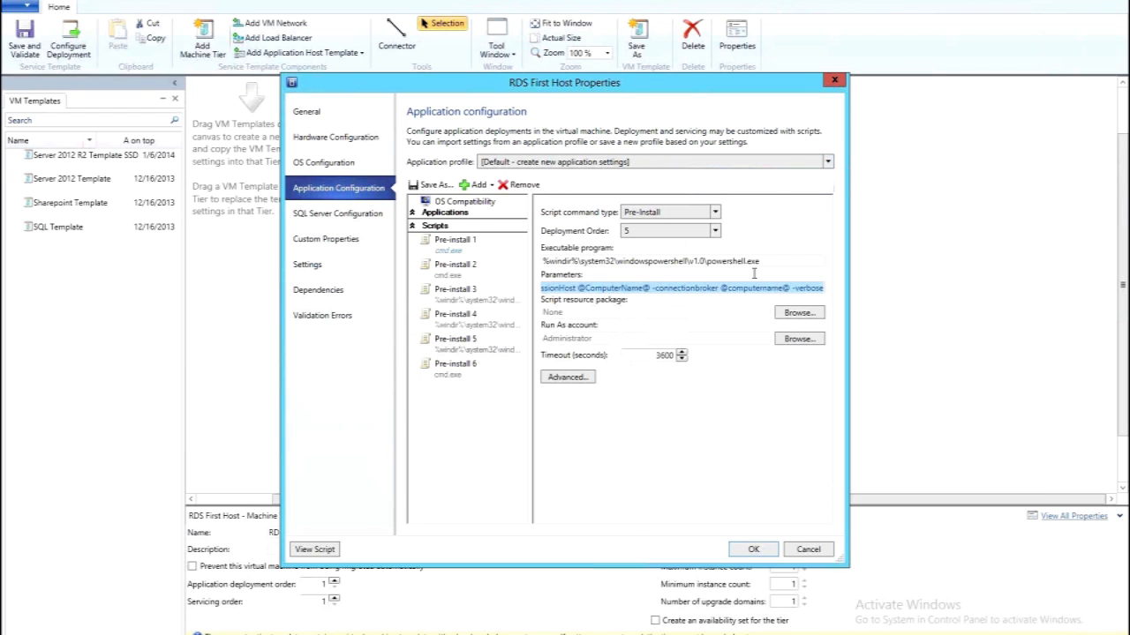
key("alt+Tab")
left_click(783, 273)
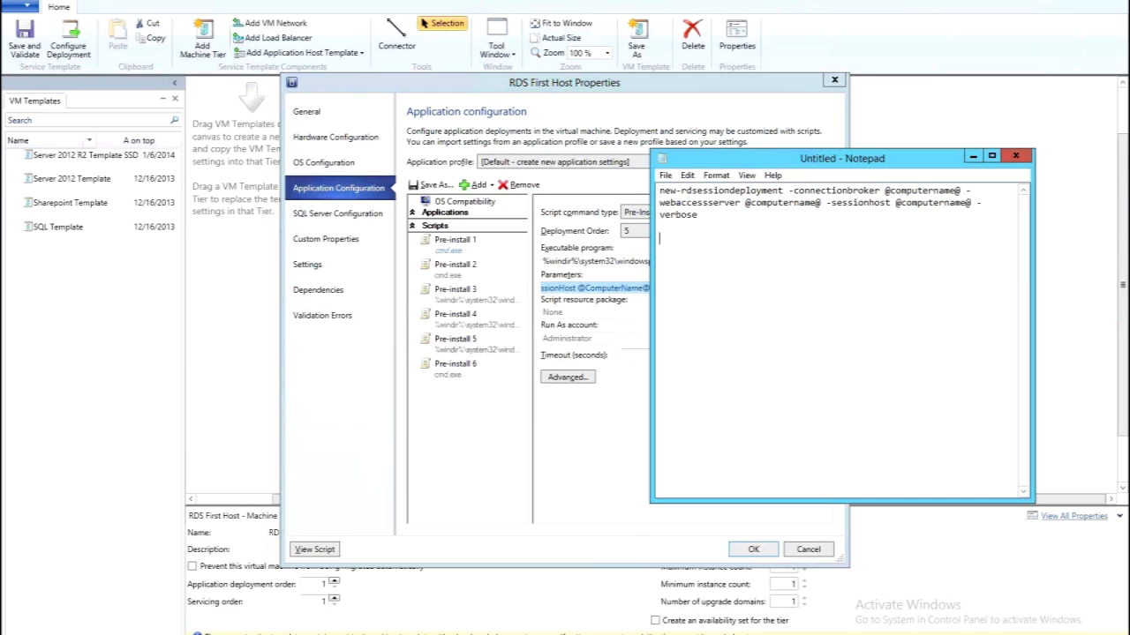
key("ctrl+v")
- Examine the collection name, session host and connection broker placeholders in the enlarged Notepad document, and close it without saving
double_click(719, 158)
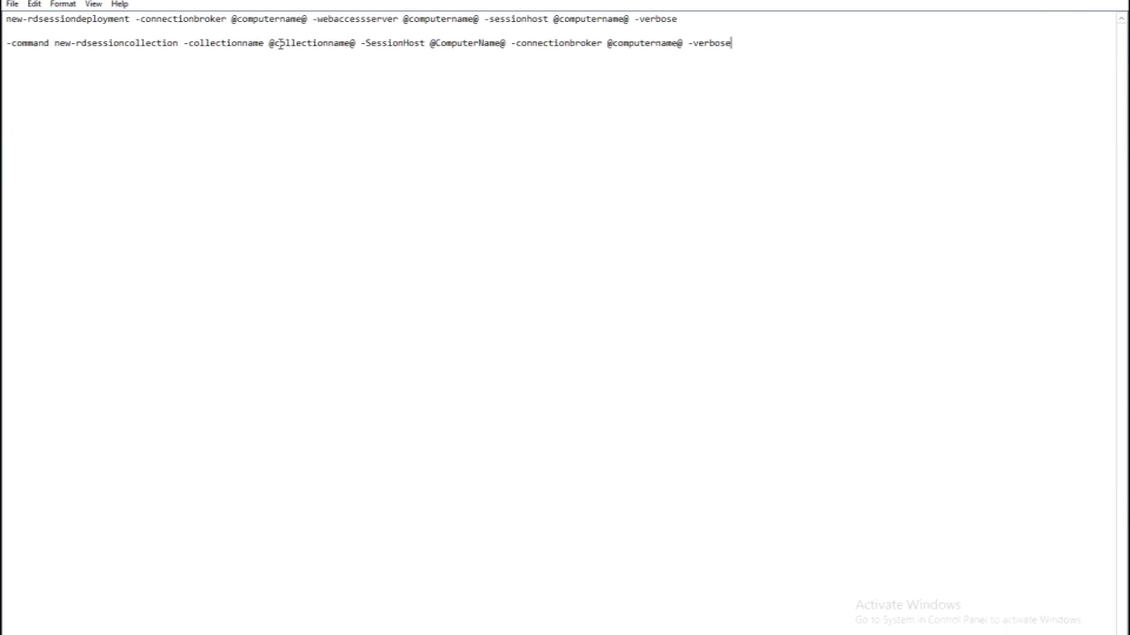
left_click_drag(354, 43, 280, 43)
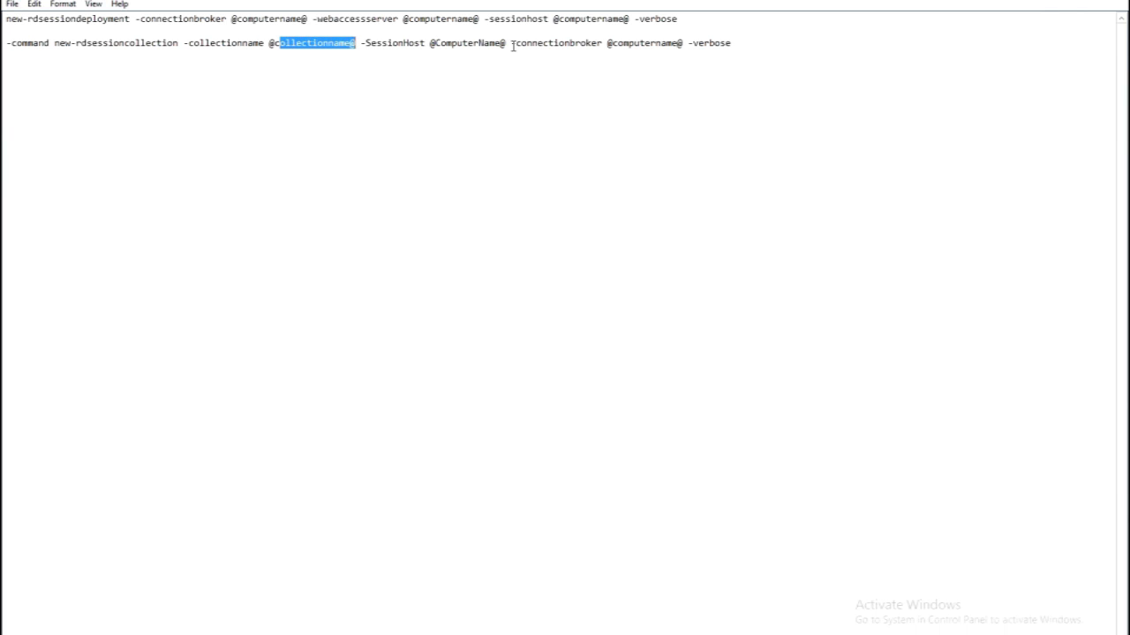
left_click_drag(501, 43, 434, 44)
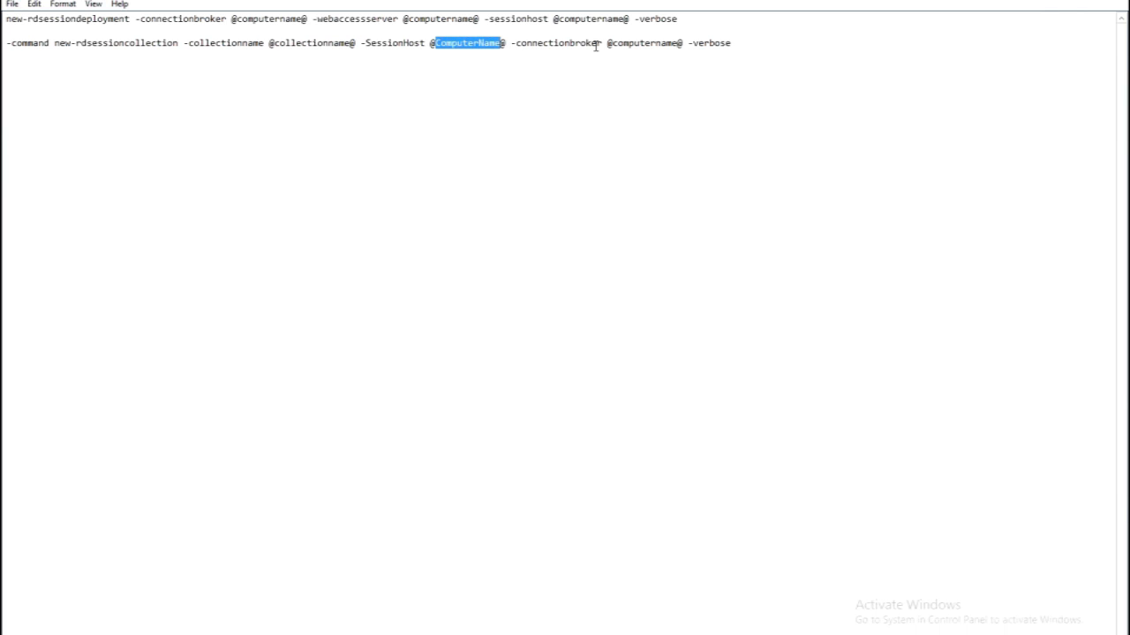
left_click_drag(612, 44, 675, 64)
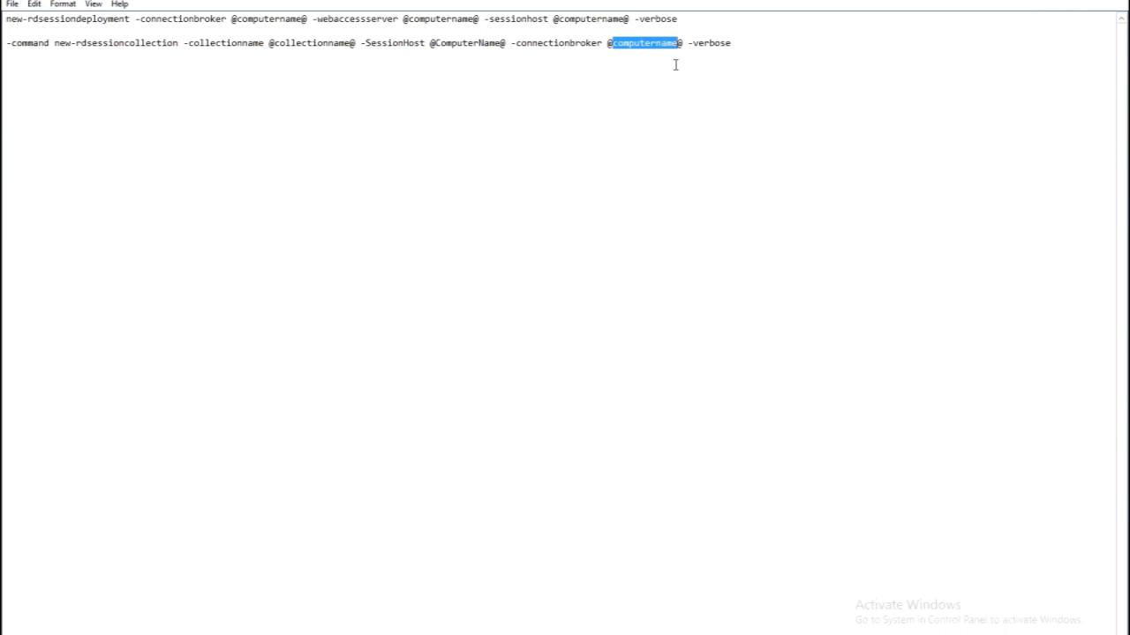
mouse_move(629, 1)
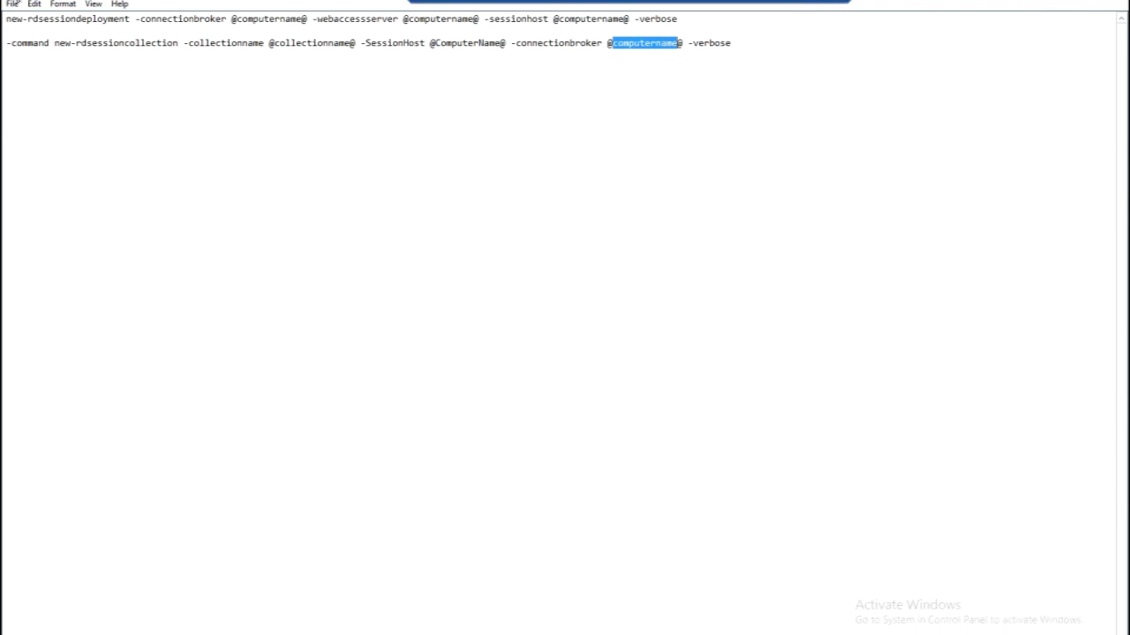
key("alt+F4")
left_click(582, 329)
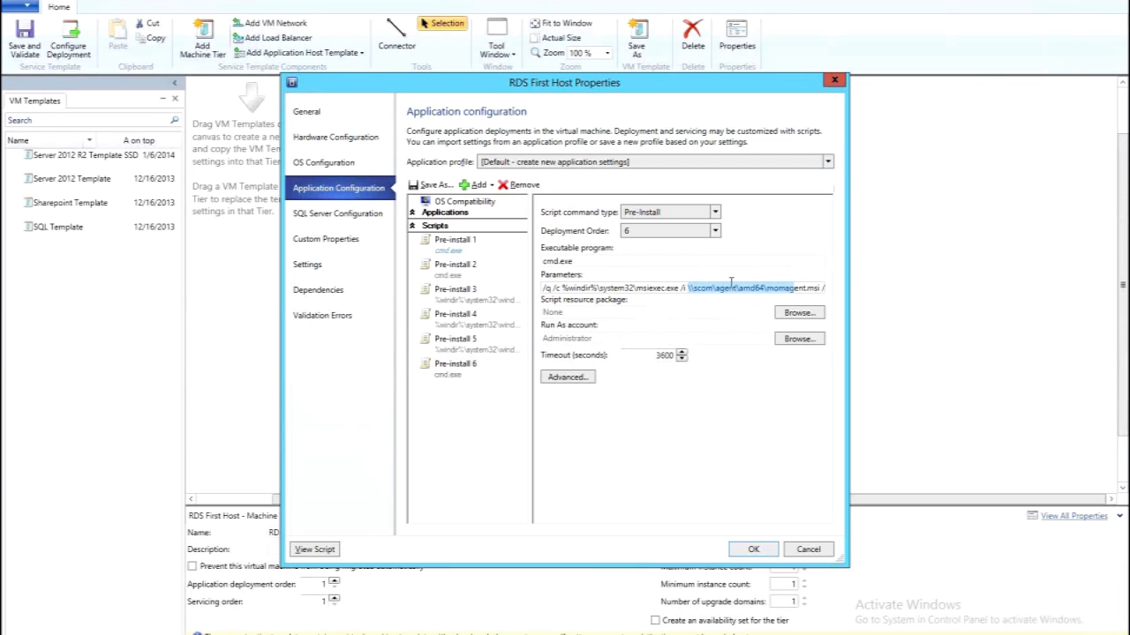
- Copy the Pre-install 6 script's agent installation parameters, from \\scom\agent\amd64\momagent.msi onward, into a new Notepad document
left_click_drag(731, 282, 854, 294)
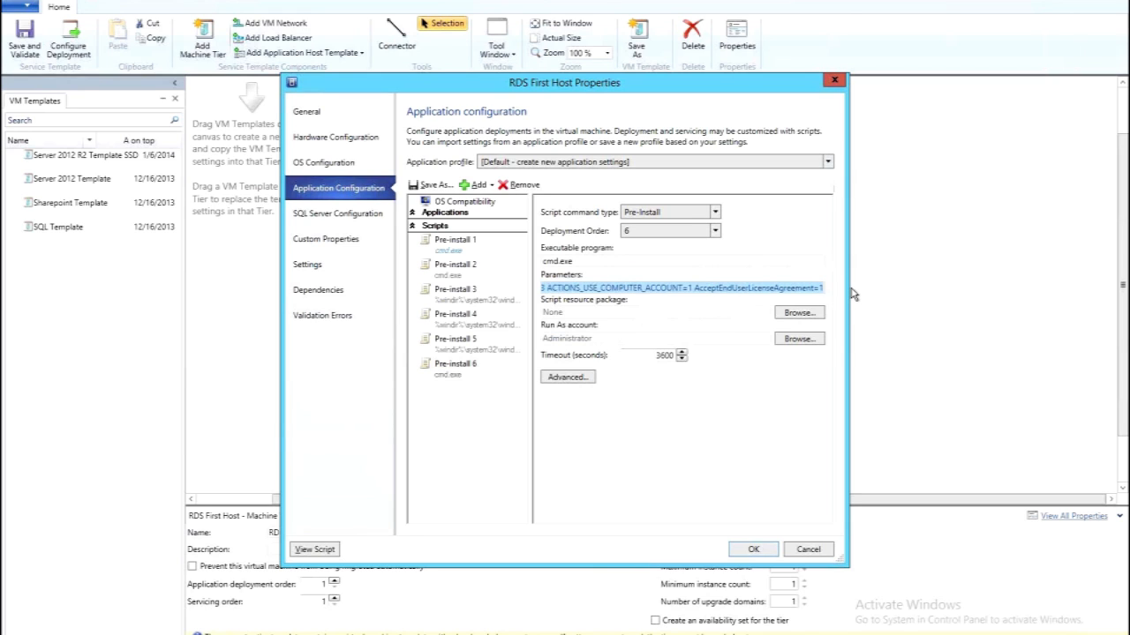
key("super+r")
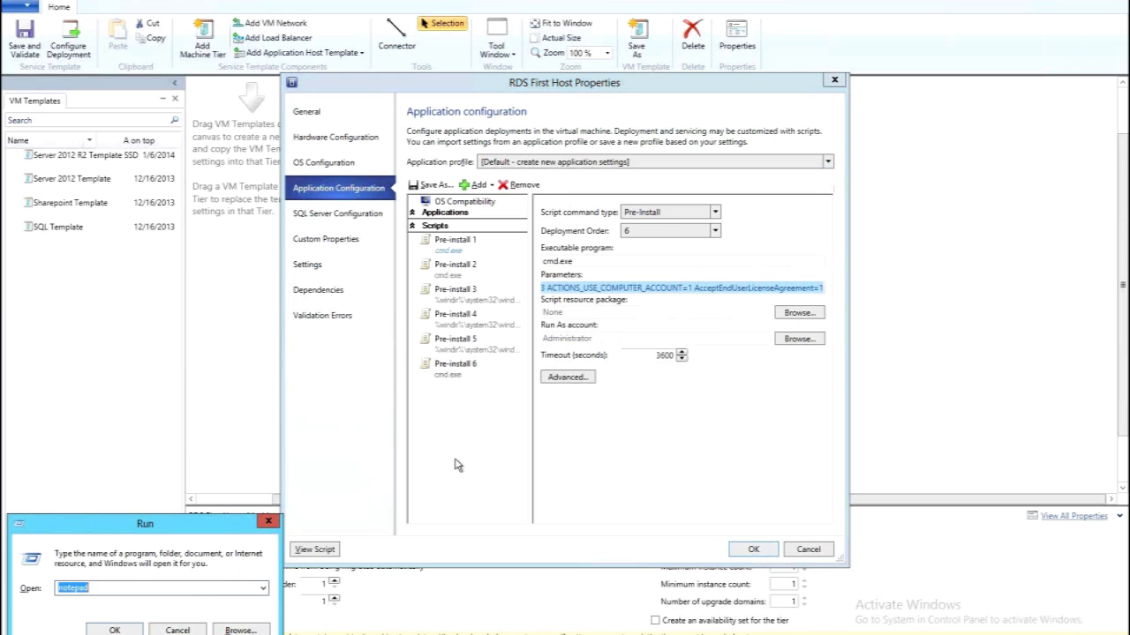
type("notepad")
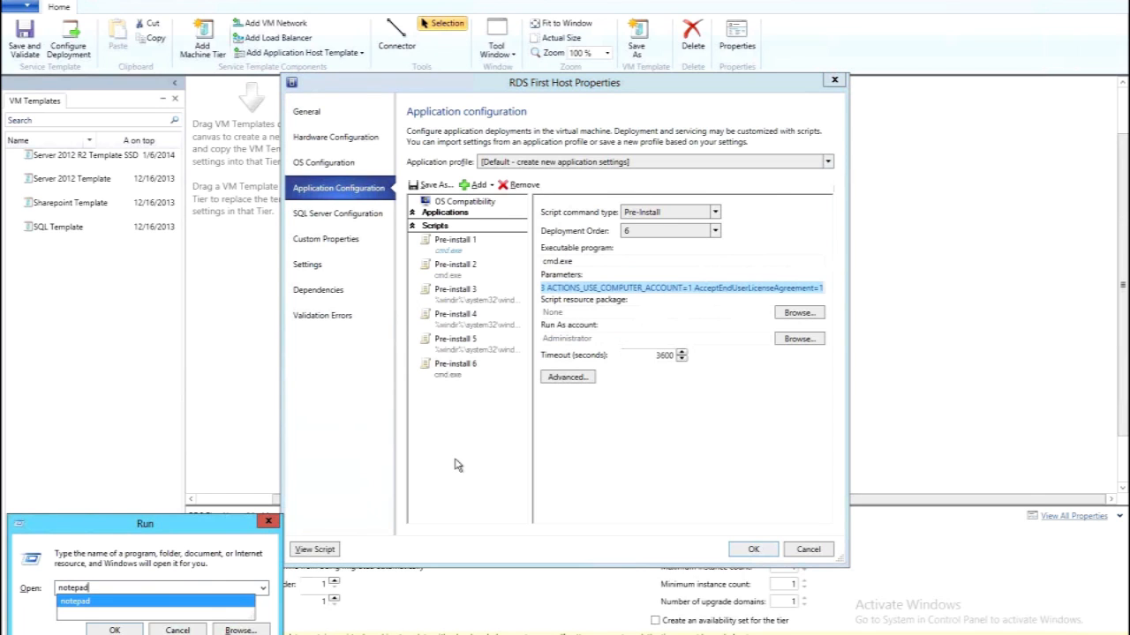
key("Return")
type("\\\\scom\\agent\\amd64\\momagent.msi /qn USE_SETTINGS_FROM_AD=0 USE_MANUALLY_SPECIFIED_SETTINGS=1 MANAGEMENT_GROUP=its MANAGEMENT_SERVER_DNS=scom.its.lab SECURE_PORT=5723 ACTIONS_USE_COMPUTER_ACCOUNT=1 AcceptEndUserLicenseAgreement=1")
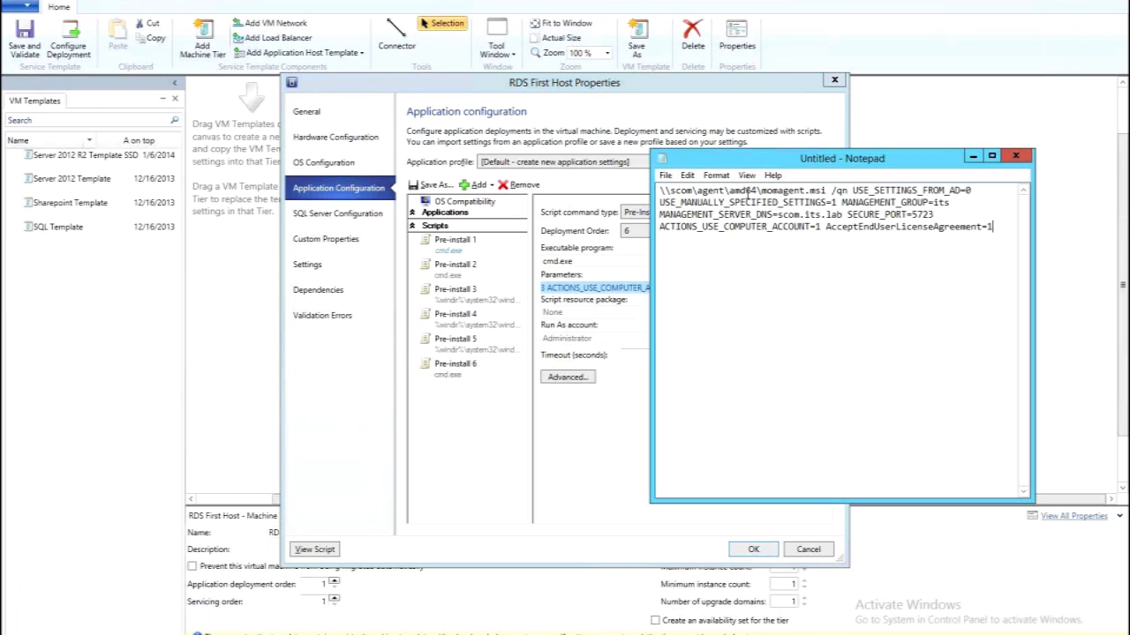
- Examine the agent installer's arguments in Notepad, including the management server DNS name and license agreement acceptance
double_click(819, 190)
left_click(910, 190)
left_click_drag(758, 215, 746, 216)
mouse_move(840, 208)
left_mouse_down()
mouse_move(825, 202)
mouse_move(843, 215)
left_mouse_up()
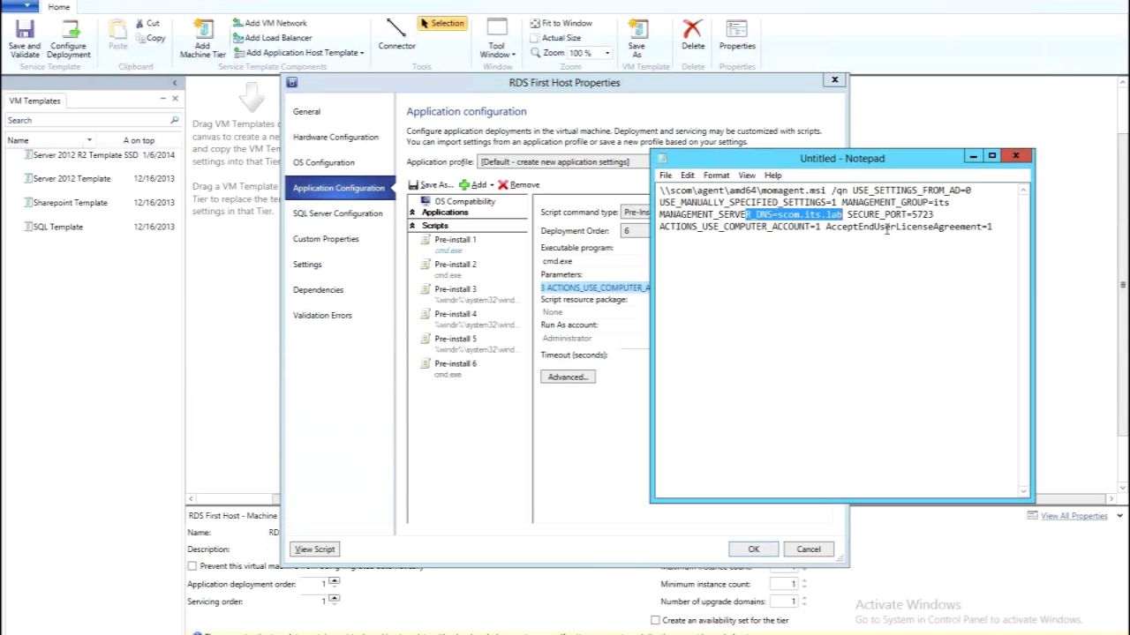
left_click_drag(945, 227, 884, 227)
key("shift+End")
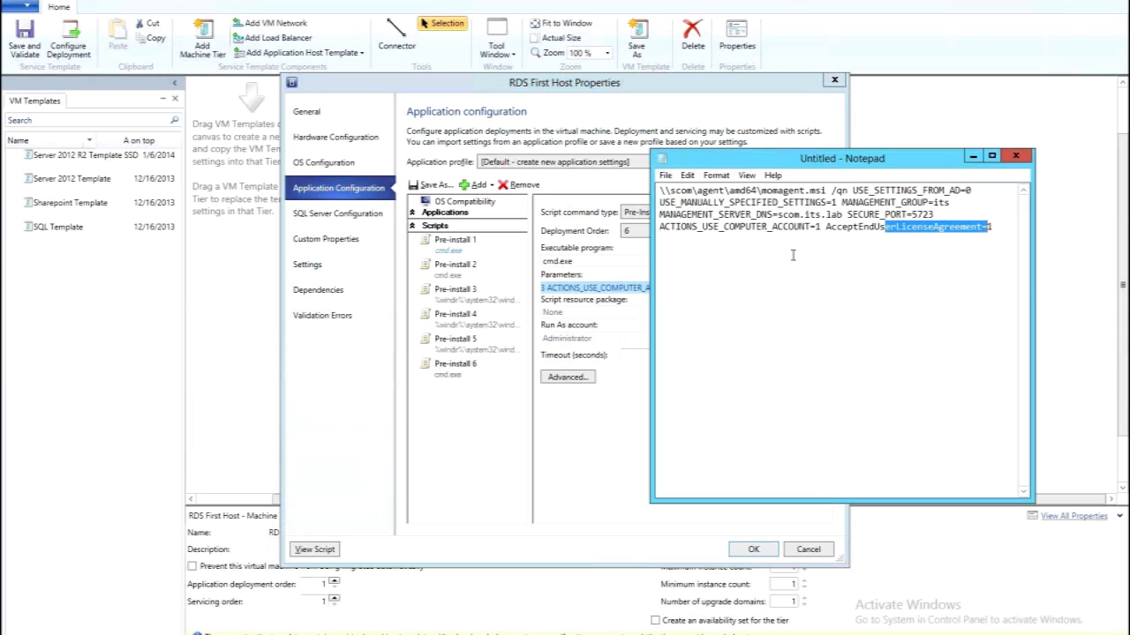
- Discard the Notepad document without saving and accept the RDS First Host tier's properties
left_click(1015, 156)
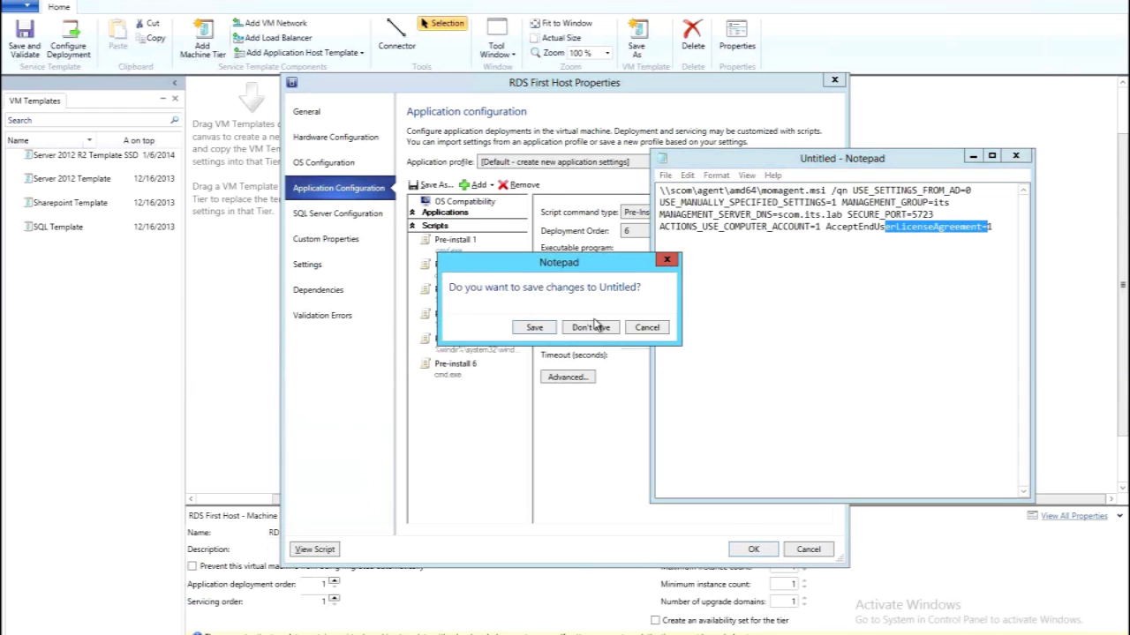
left_click(588, 326)
left_click(753, 549)
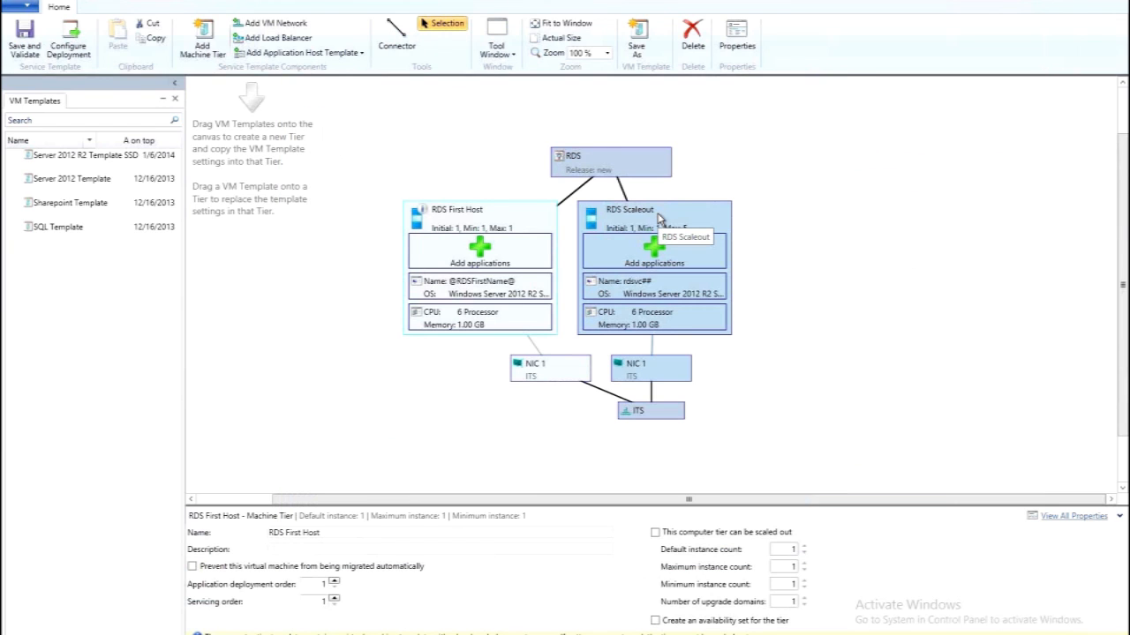
- Open the RDS Scaleout tier's properties and inspect the ## numbering pattern of the computer name in its OS configuration
left_click(658, 218)
double_click(657, 218)
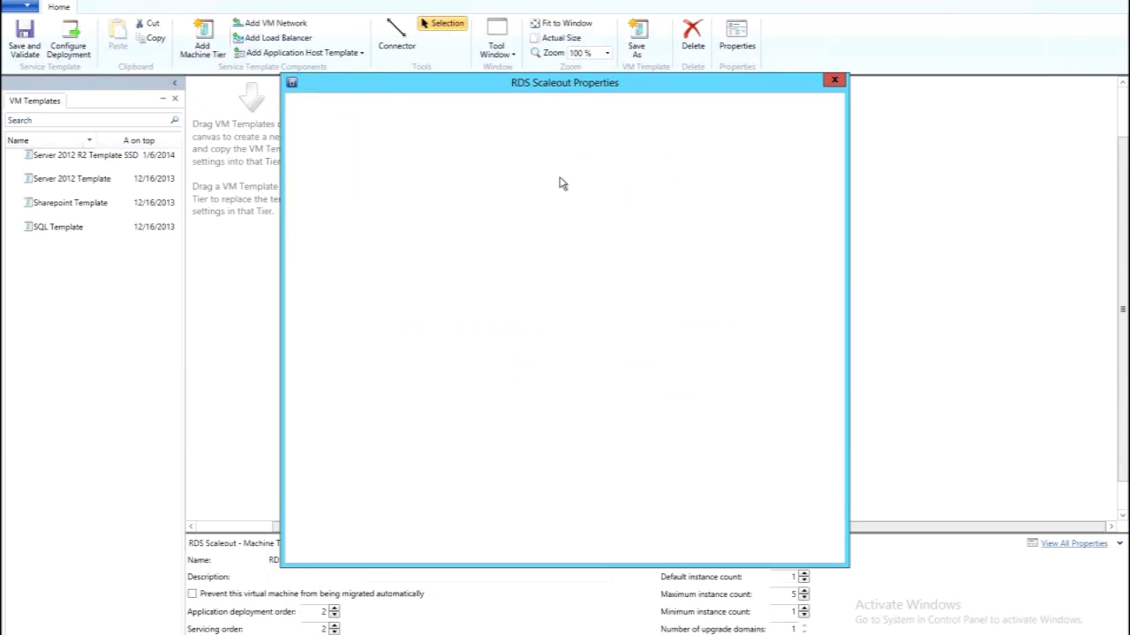
left_click(345, 162)
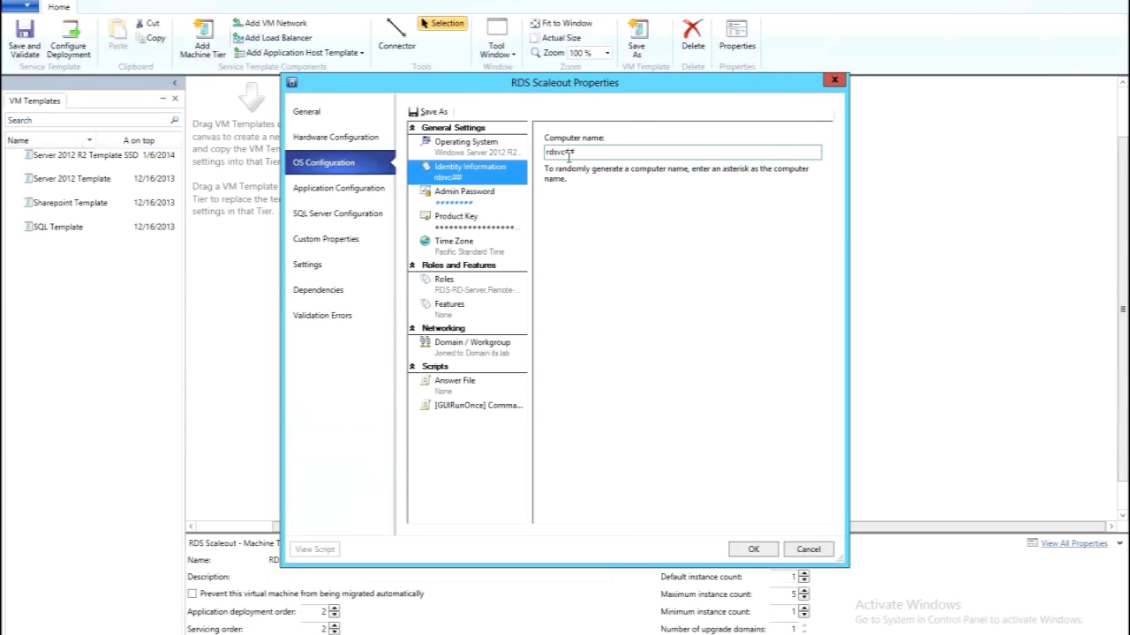
left_click_drag(569, 152, 592, 257)
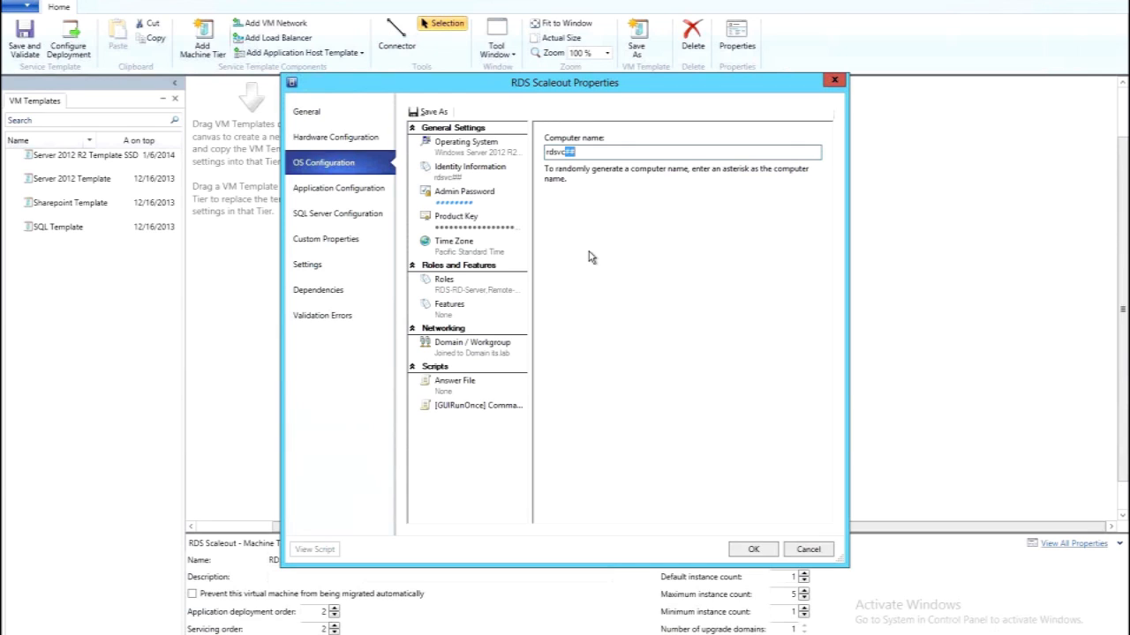
- Inspect the Remote Desktop Services roles selected in the RDS Scaleout tier's OS configuration
left_click(484, 299)
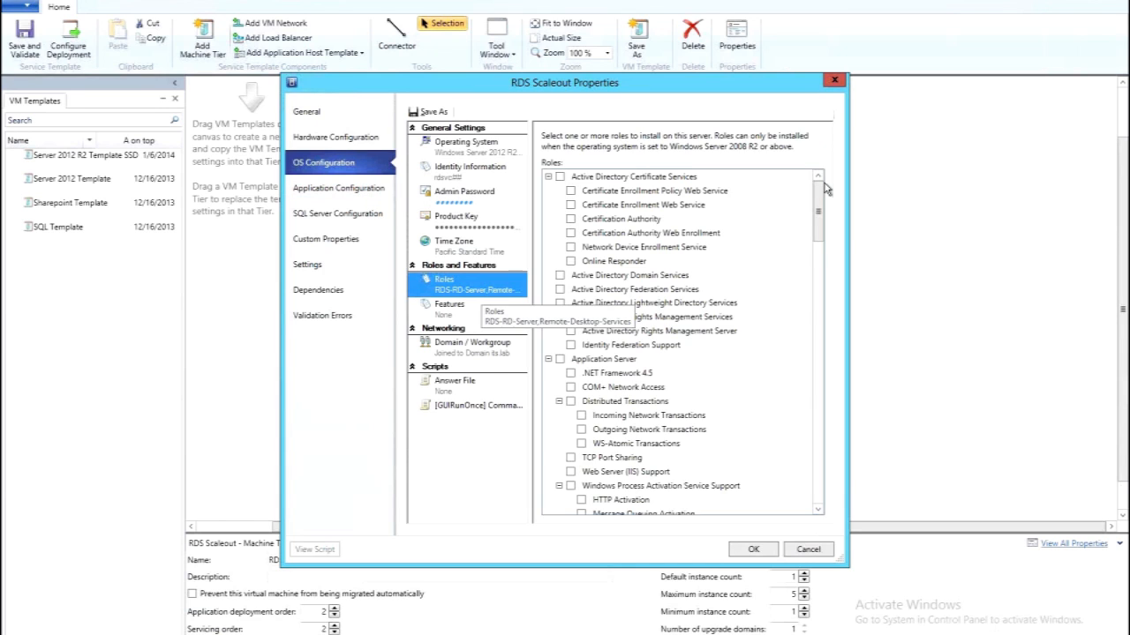
left_click_drag(818, 244, 818, 406)
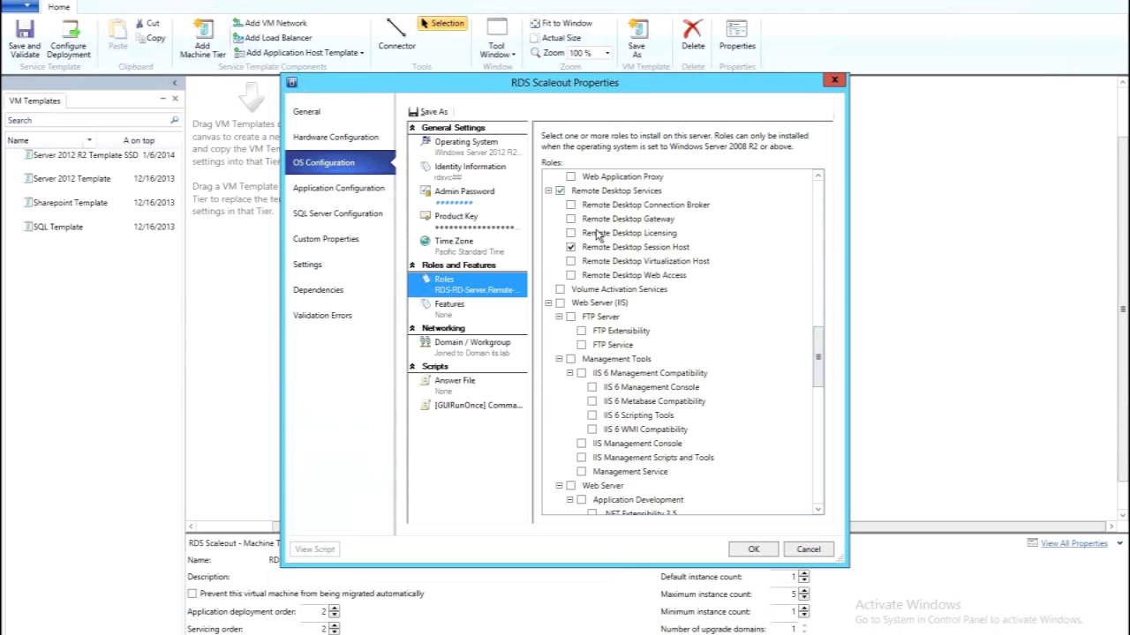
- Review the Scaleout tier's first pre-install scripts in its application configuration, including Pre-install 2's advanced restart settings, and cancel the advanced settings
left_click(364, 200)
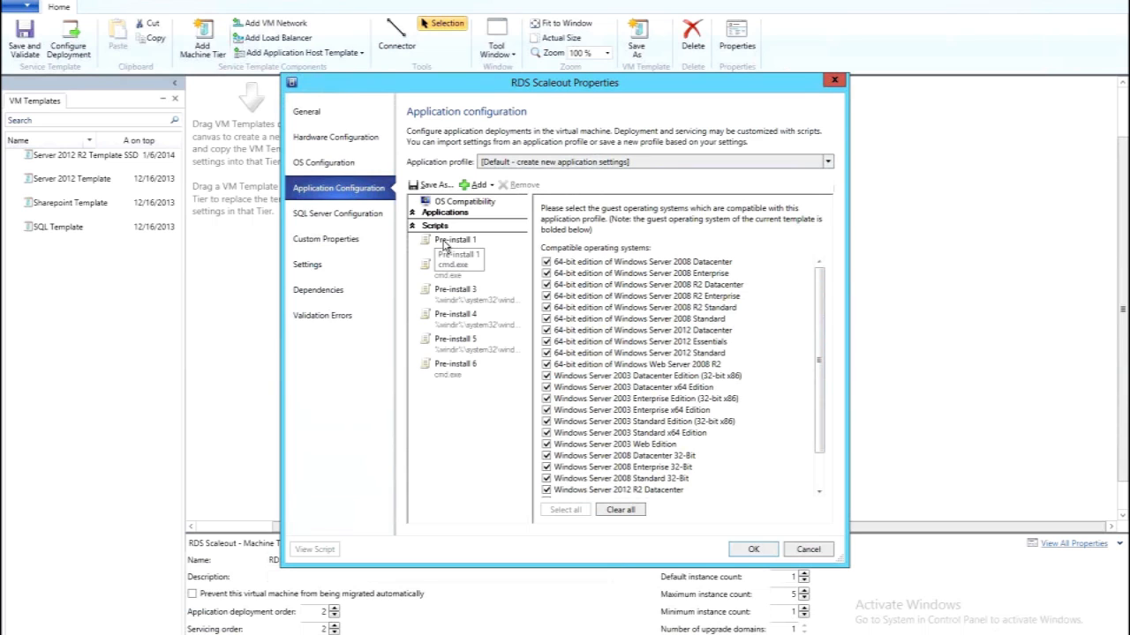
left_click(462, 244)
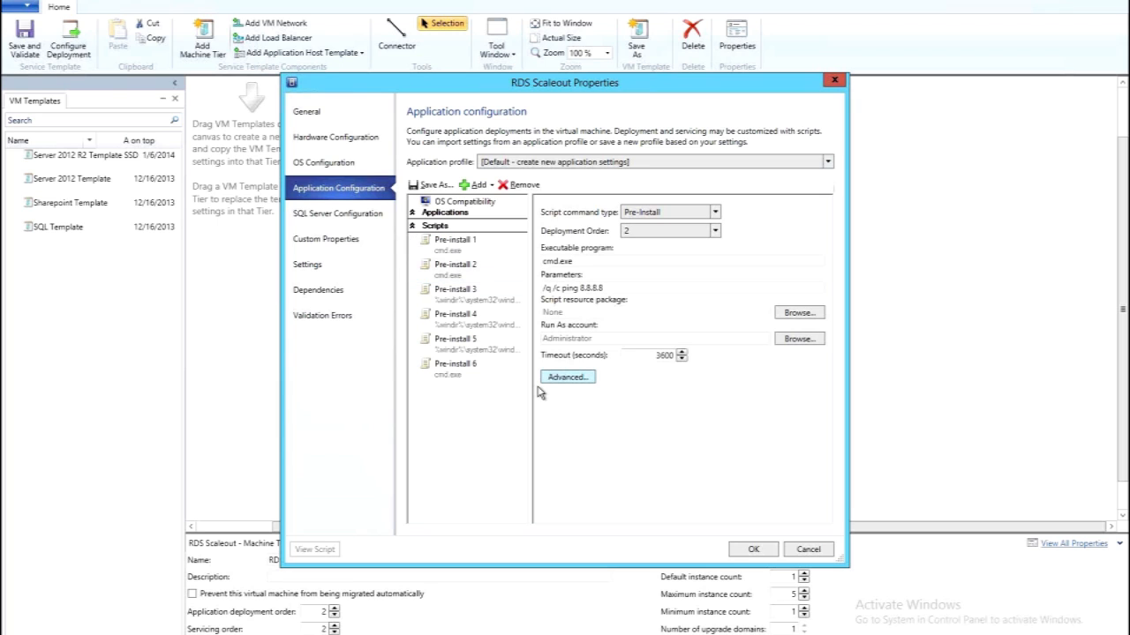
left_click(552, 380)
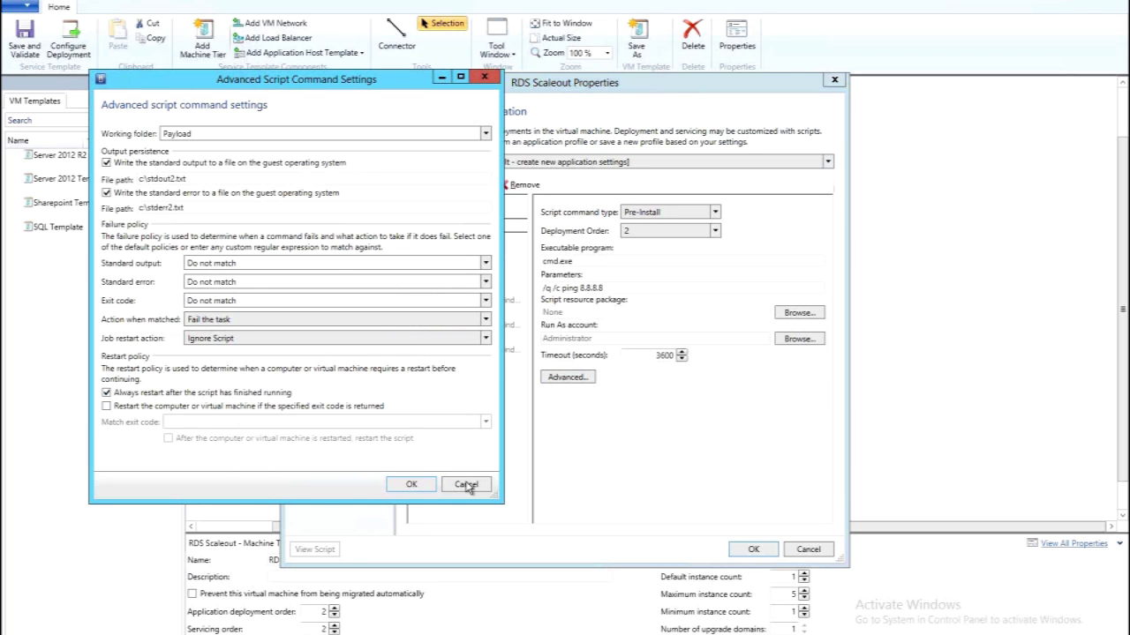
key("Escape")
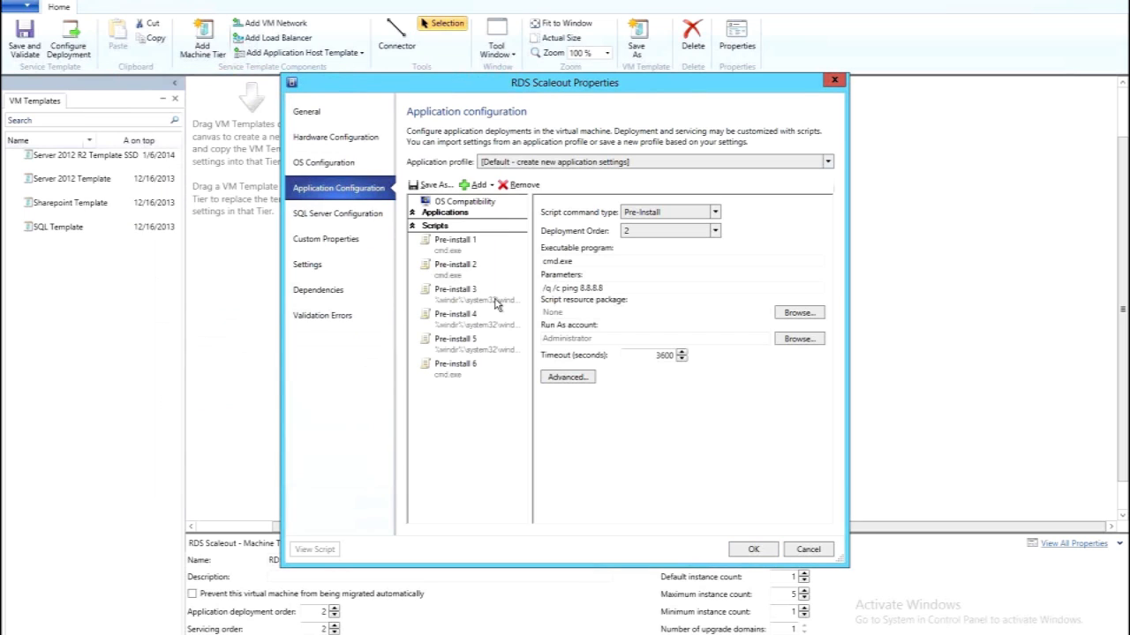
- Examine the Pre-install 3 script's set-executionpolicy parameters in the Scaleout tier
left_click(497, 303)
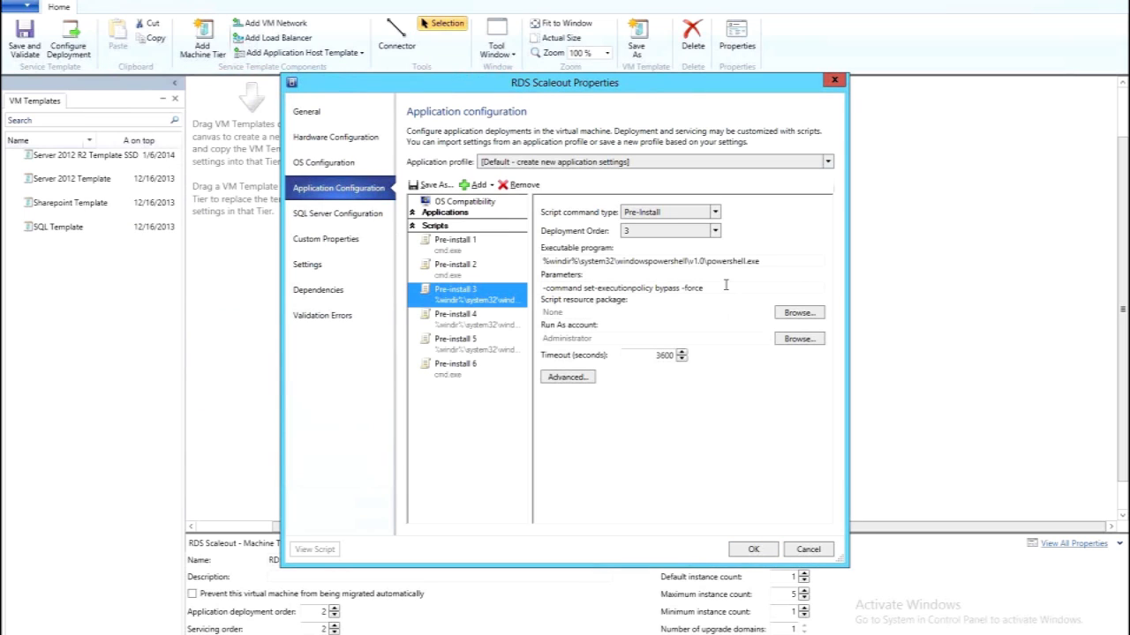
left_click(719, 288)
left_click(602, 291, "shift")
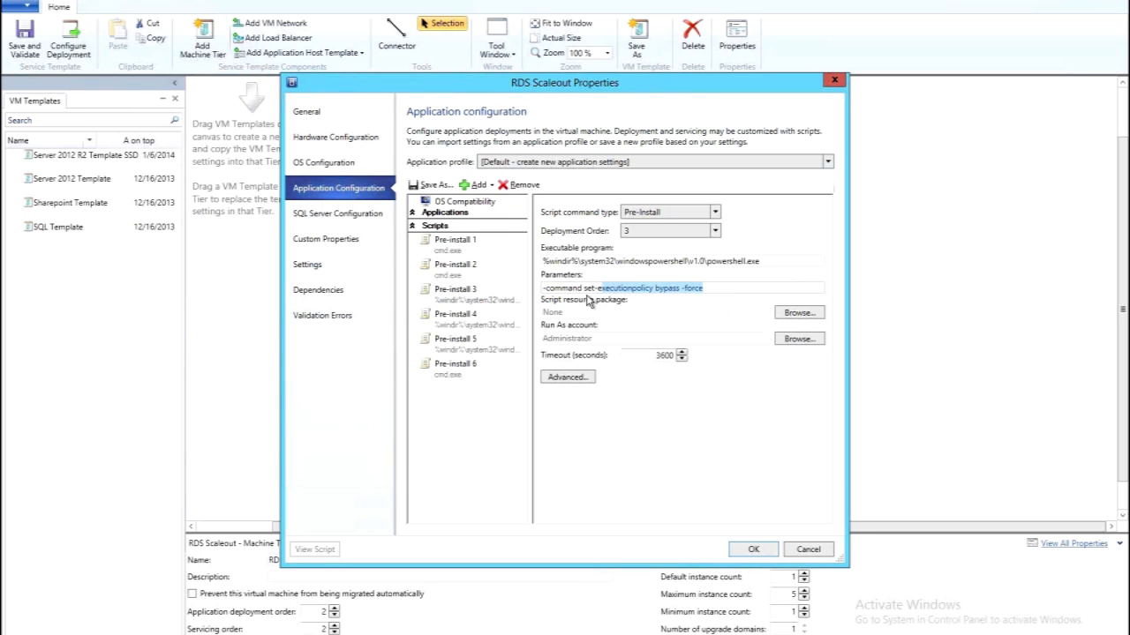
left_click(585, 291, "shift")
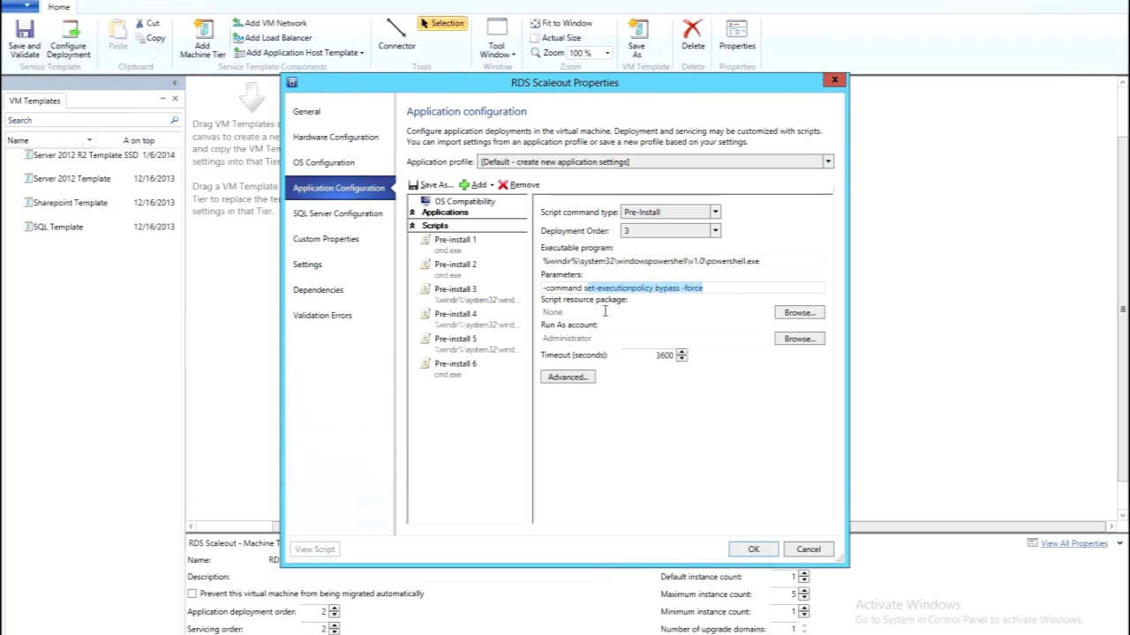
- Copy the Pre-install 4 script's add-rdserver command, without the -command prefix, into Notepad, replacing the existing text
left_click(462, 326)
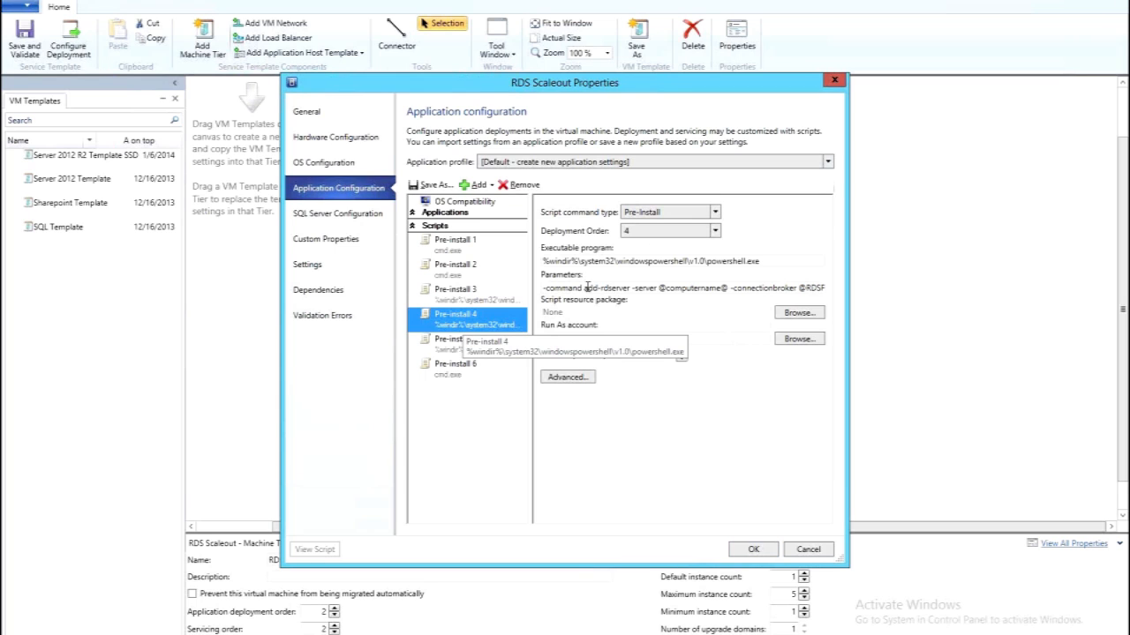
left_click(658, 313)
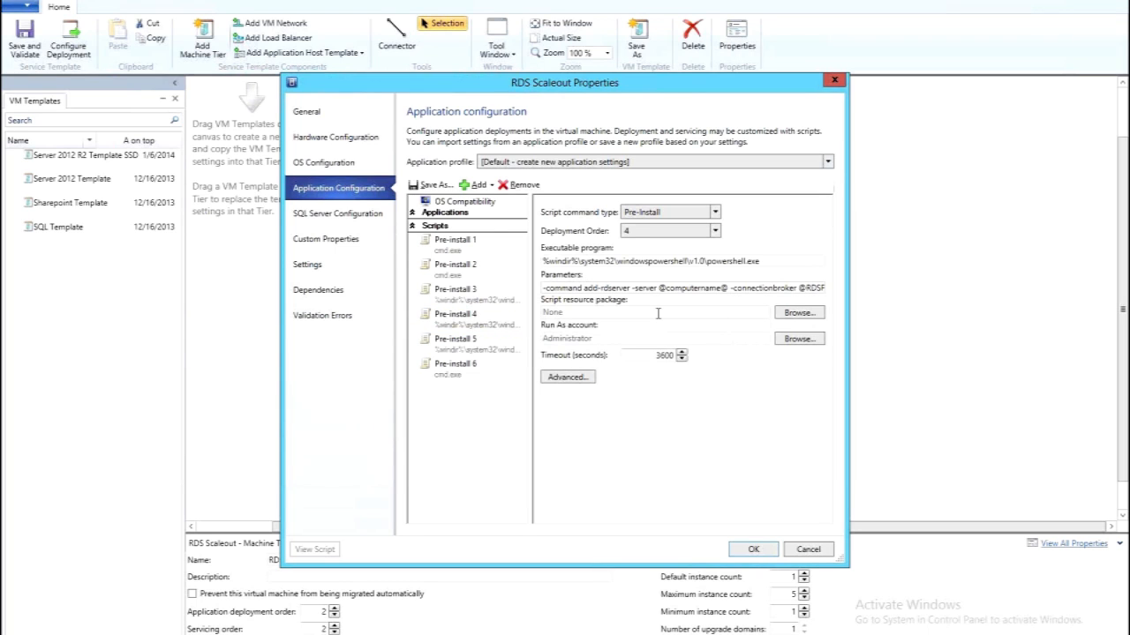
key("ctrl+a")
key("ctrl+c")
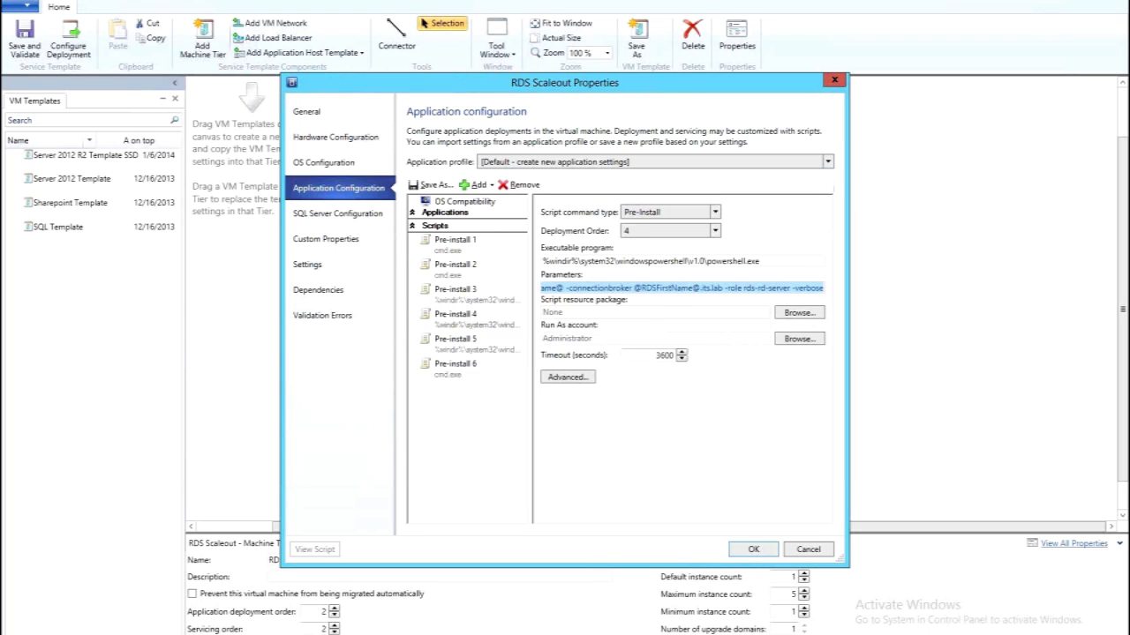
key("alt+Tab")
key("ctrl+a")
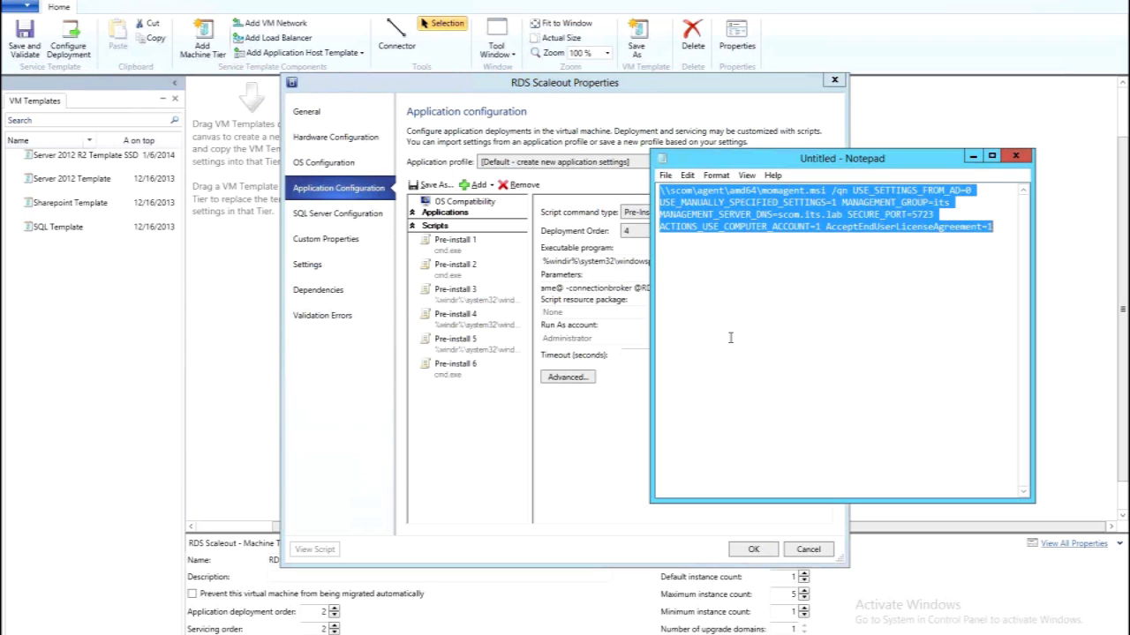
key("ctrl+v")
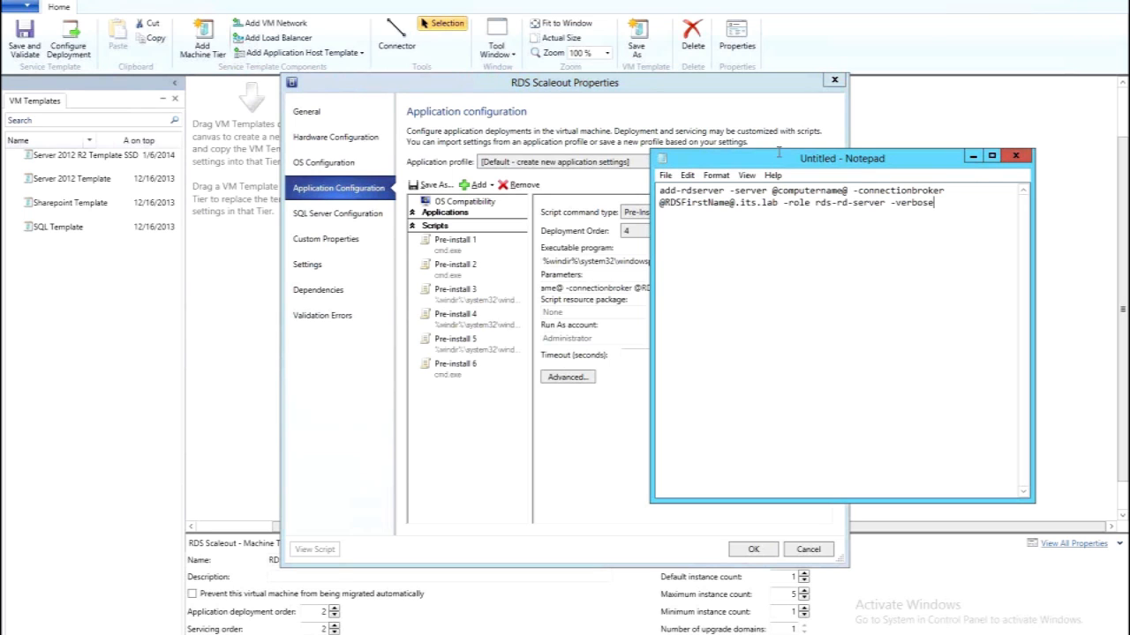
- Enlarge the Notepad window and examine the add-rdserver command's server, connection broker and role arguments, then restore the window
double_click(779, 152)
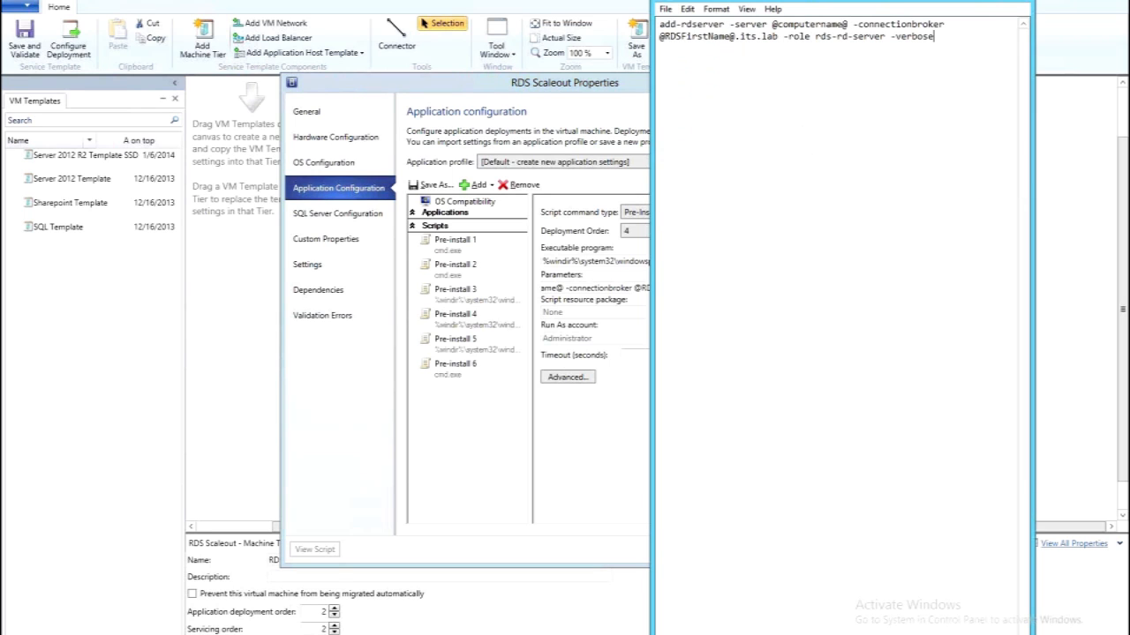
double_click(655, 2)
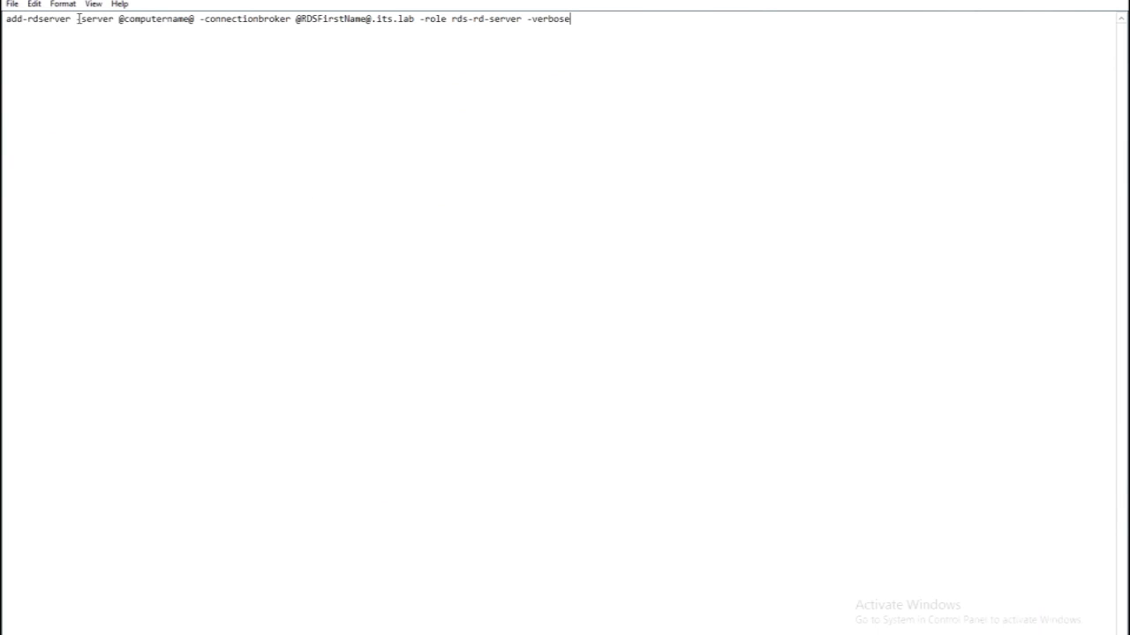
left_click(78, 17)
type("-")
left_click_drag(124, 17, 184, 19)
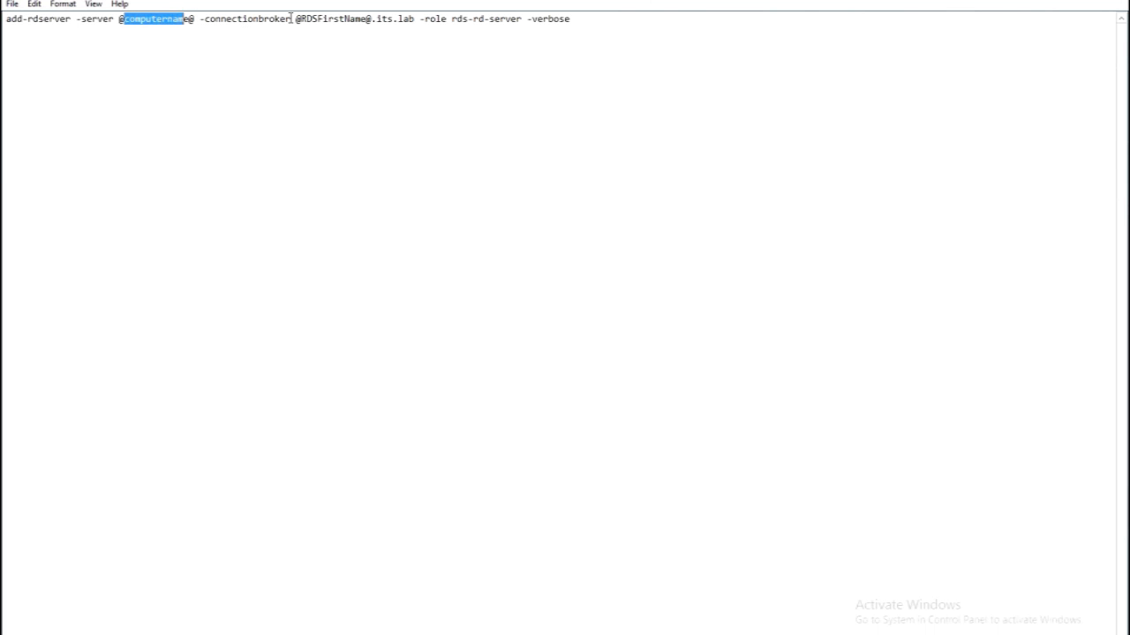
left_click_drag(294, 17, 373, 18)
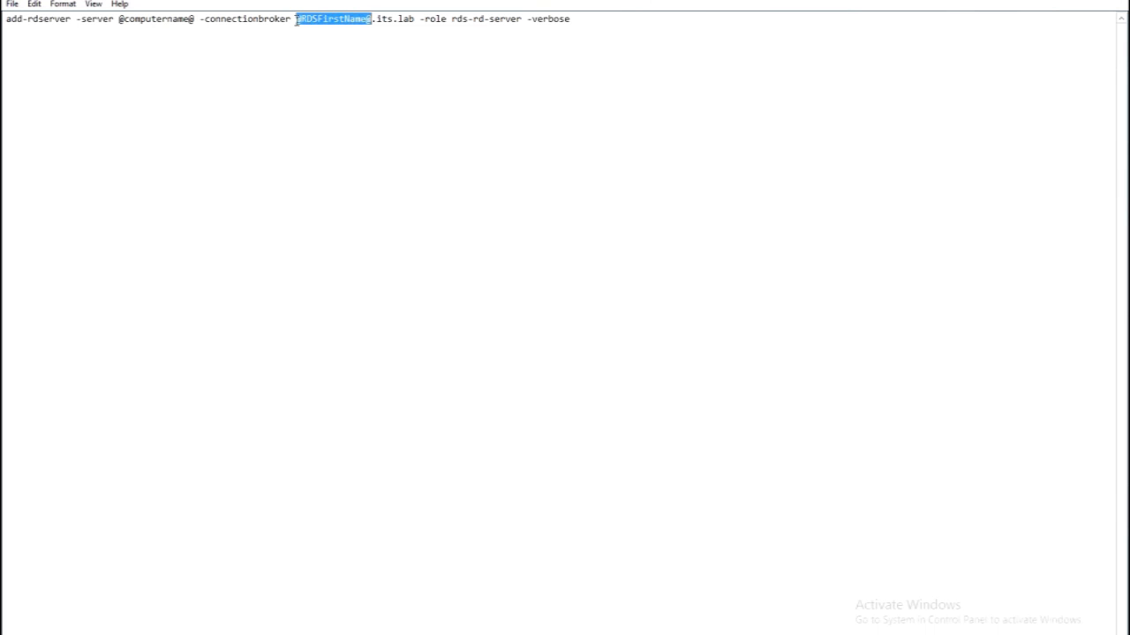
left_click_drag(295, 19, 375, 20)
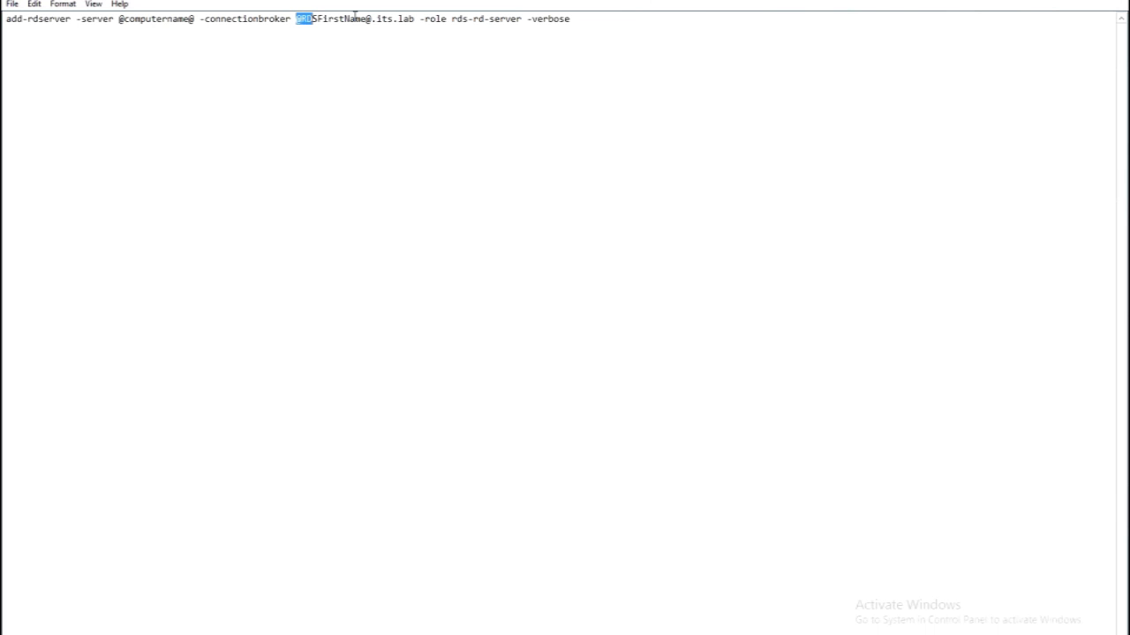
left_click_drag(447, 19, 523, 18)
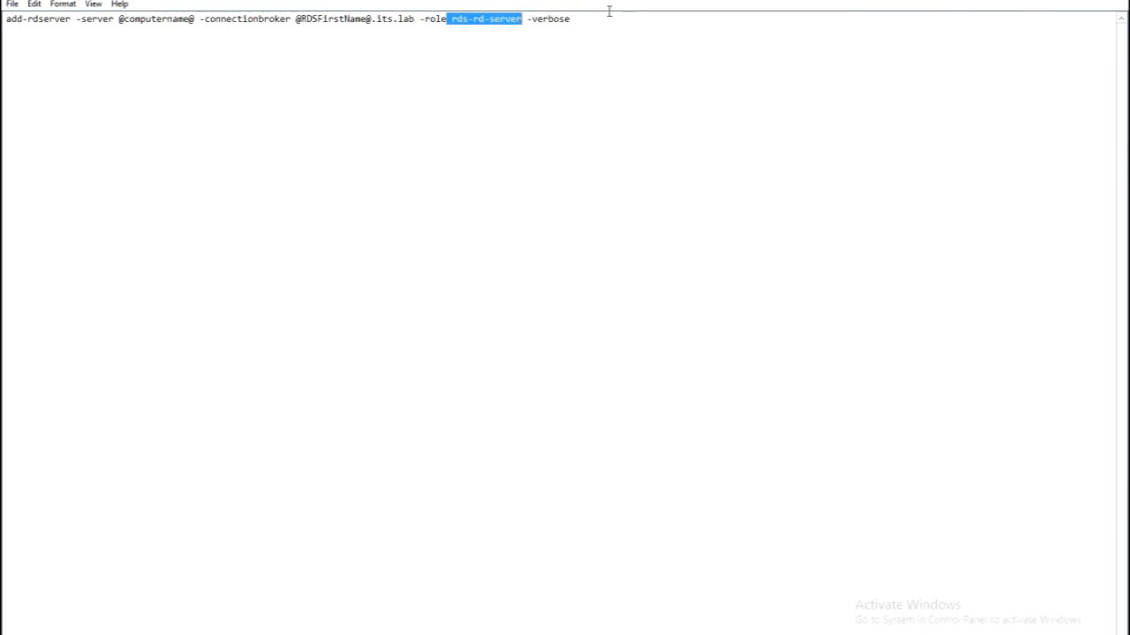
left_click(1083, 1)
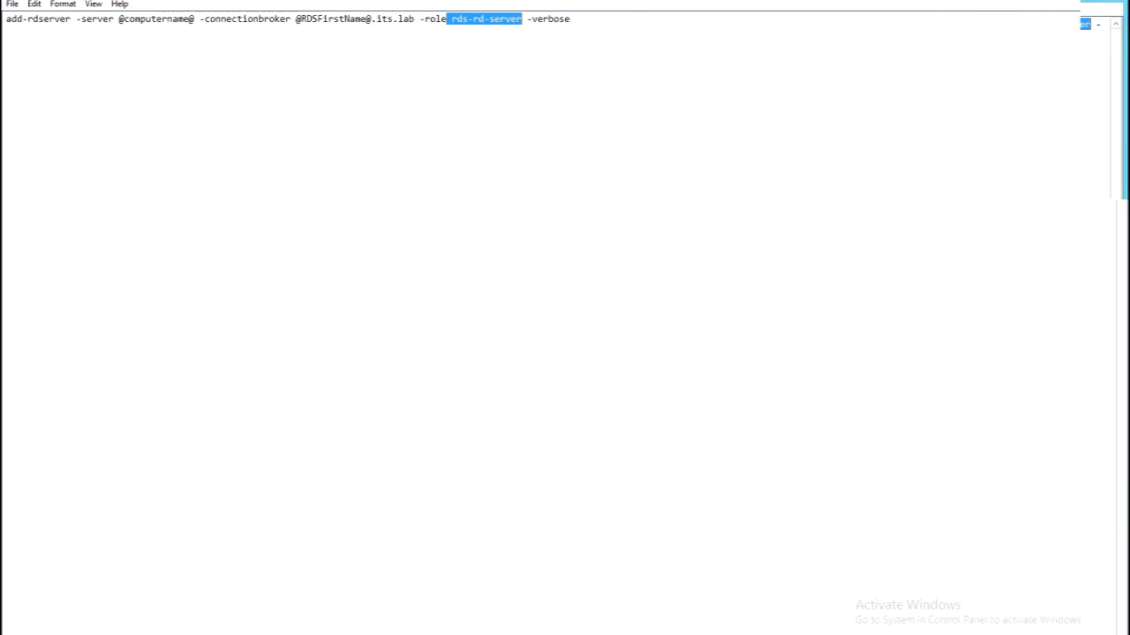
- Copy the Pre-install 5 script's add-rdsessionhost command into Notepad, below the add-rdserver command with a blank line between them
left_click(476, 428)
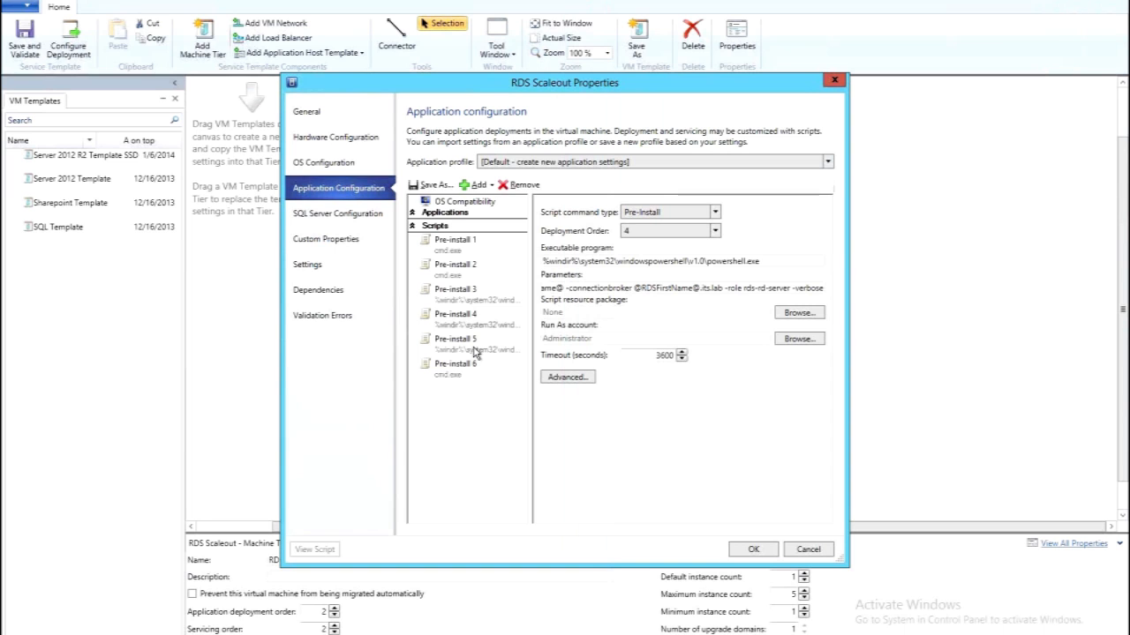
left_click(468, 320)
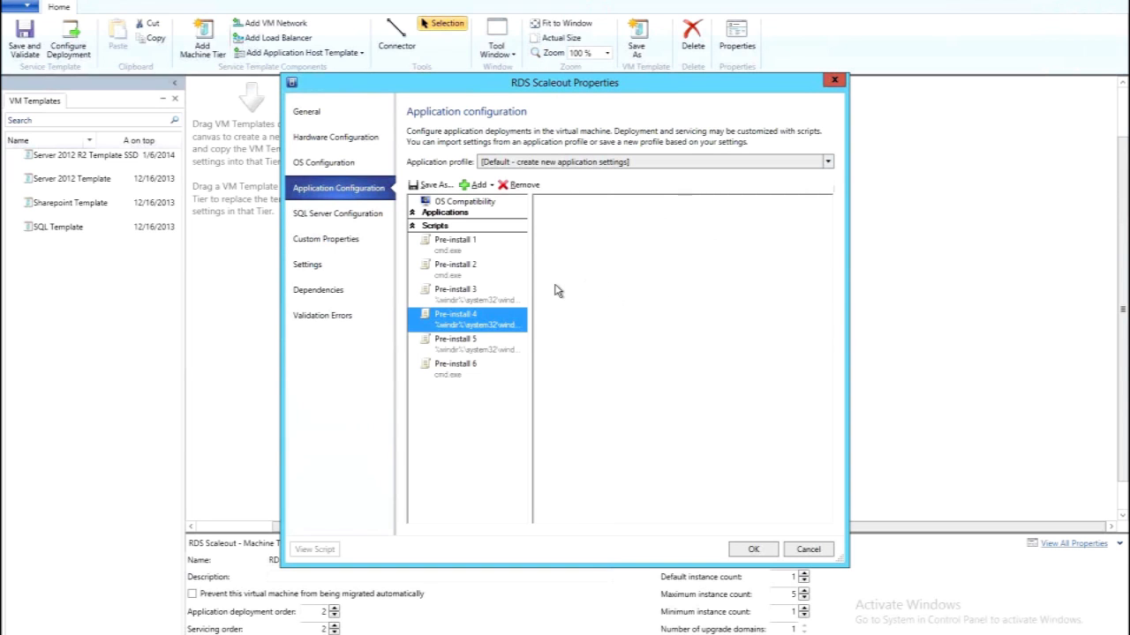
key("Down")
left_click(590, 287)
key("Left")
key("shift+End")
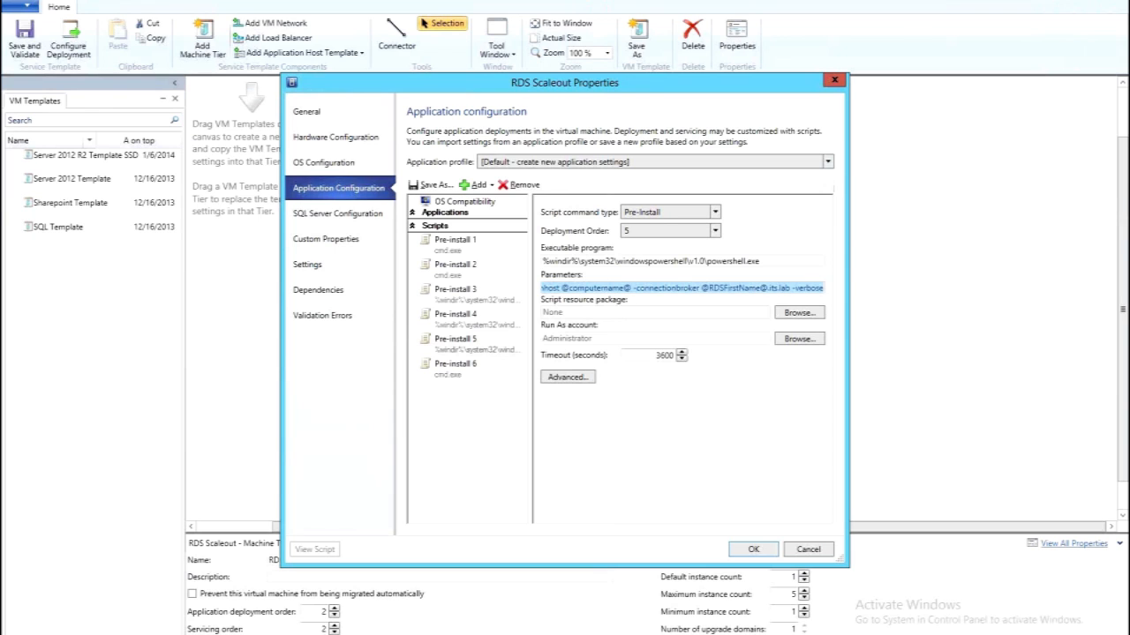
key("alt+Tab")
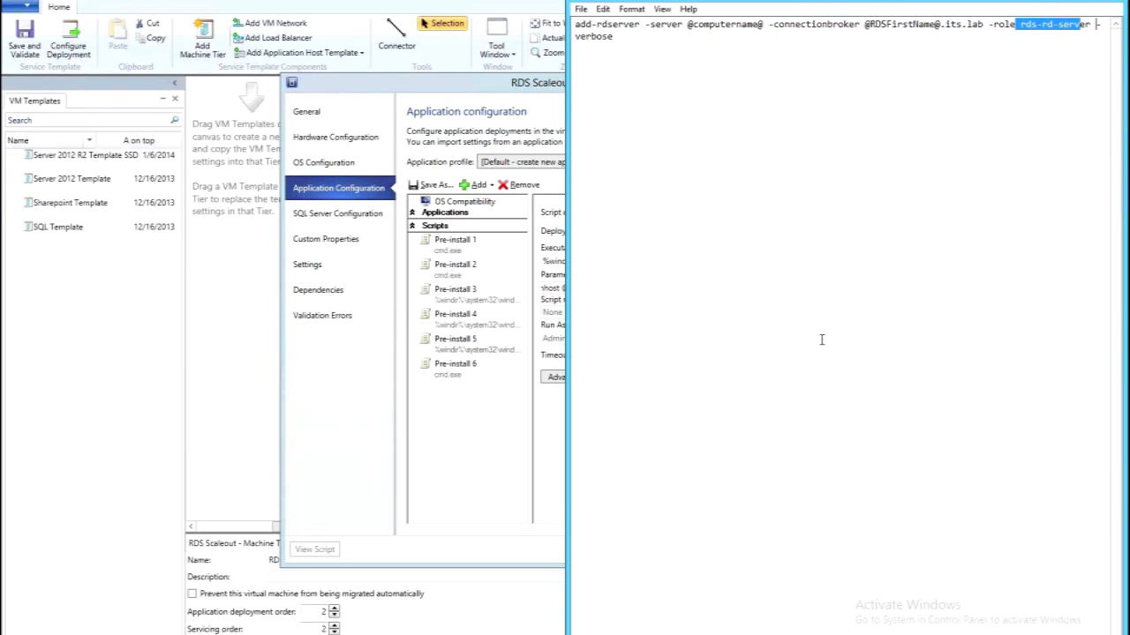
left_click(822, 339)
key("Return")
key("Return")
key("ctrl+v")
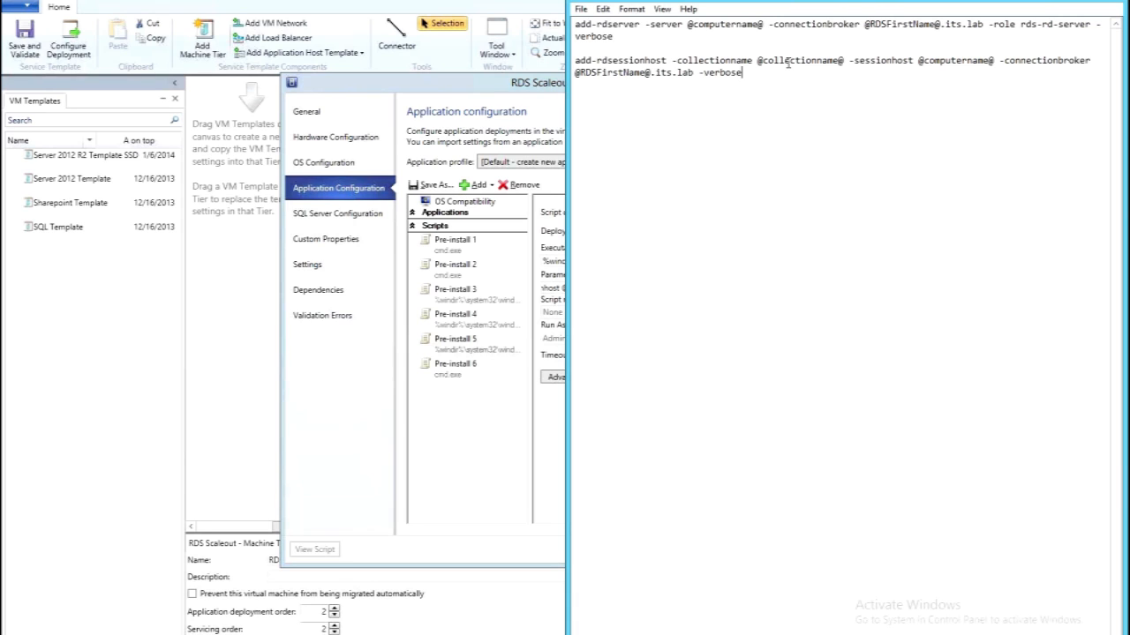
- Examine the add-rdsessionhost command's collection name, session host, connection broker and verbose arguments in Notepad
left_click_drag(763, 62, 843, 61)
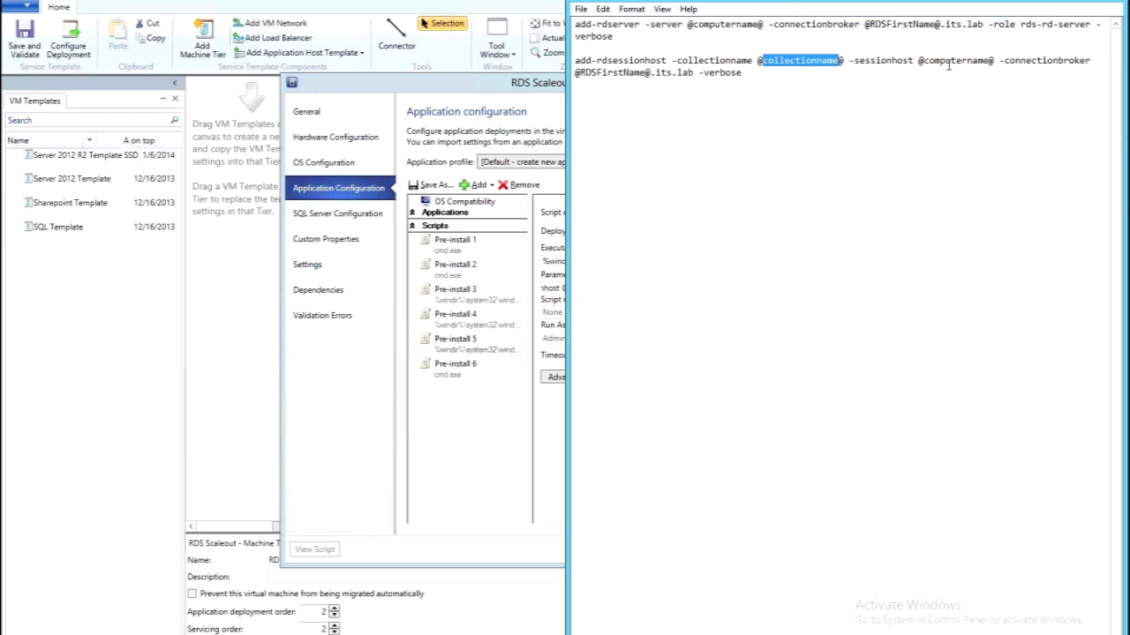
left_click_drag(923, 62, 992, 62)
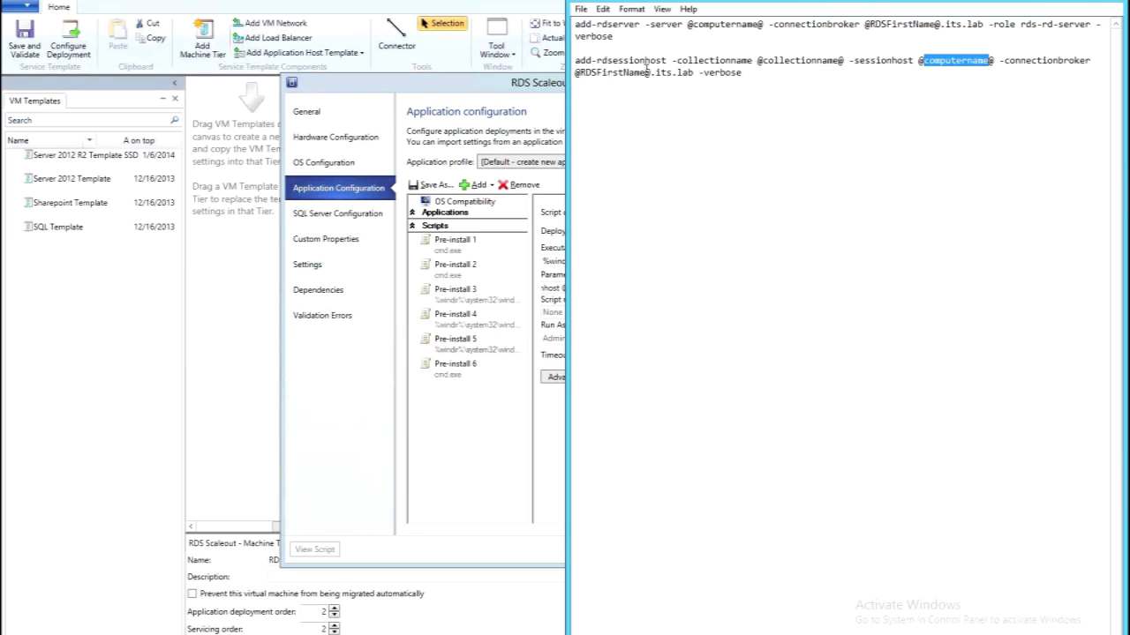
left_click_drag(575, 73, 650, 74)
left_click(696, 76)
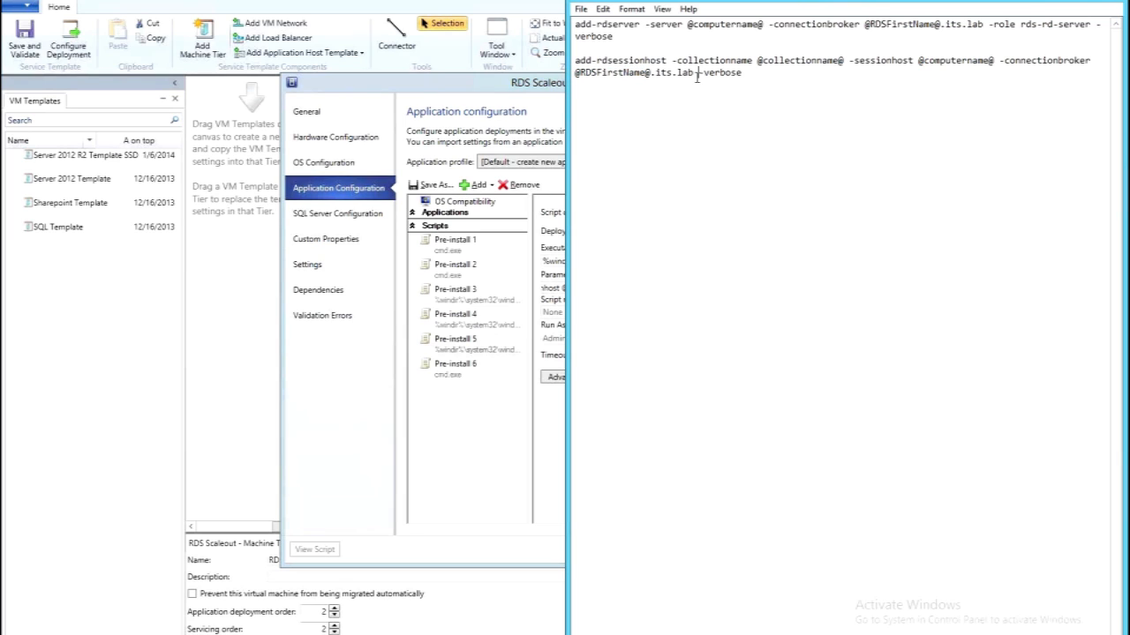
left_click(742, 75, "shift")
- Review the Pre-install 6 script's momagent.msi installation parameters and cancel the RDS Scaleout tier's properties
left_click(558, 326)
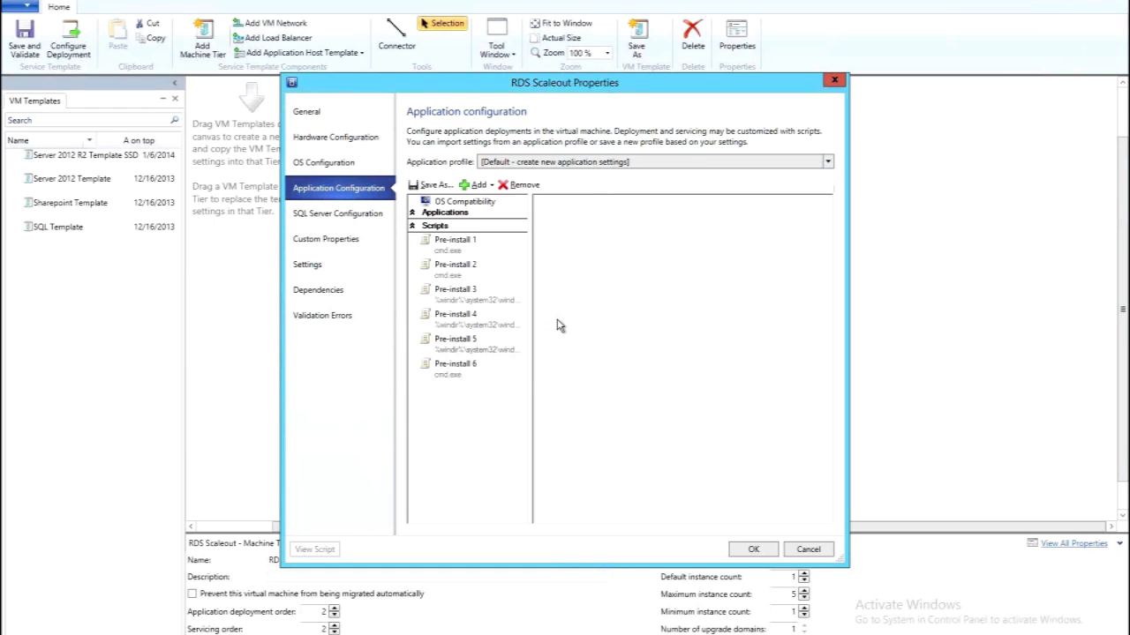
left_click(459, 368)
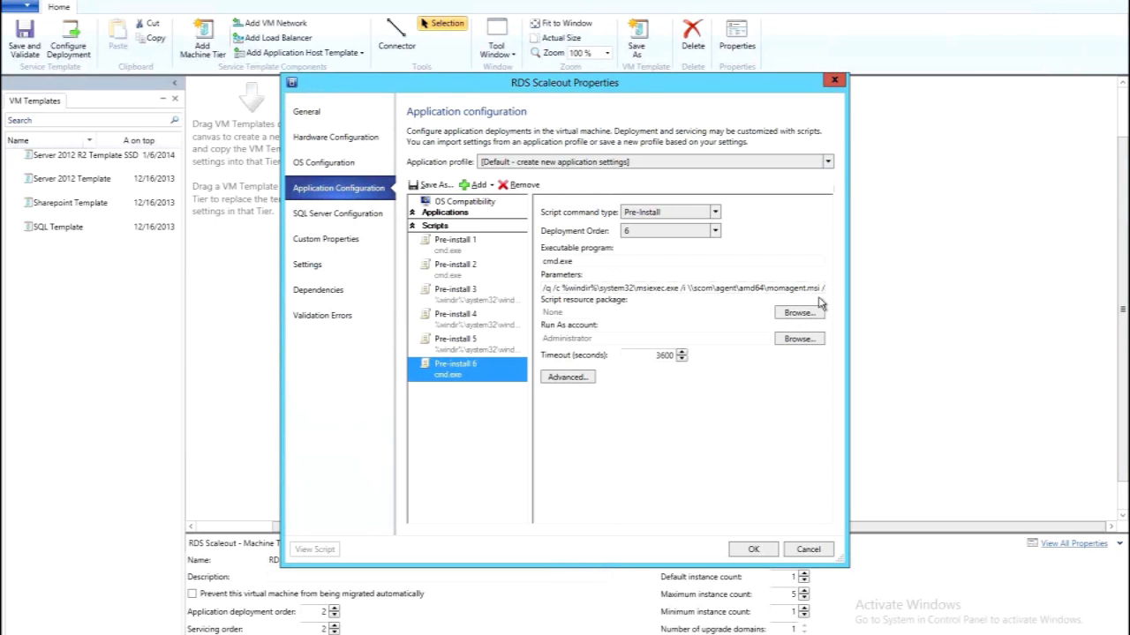
left_click(794, 550)
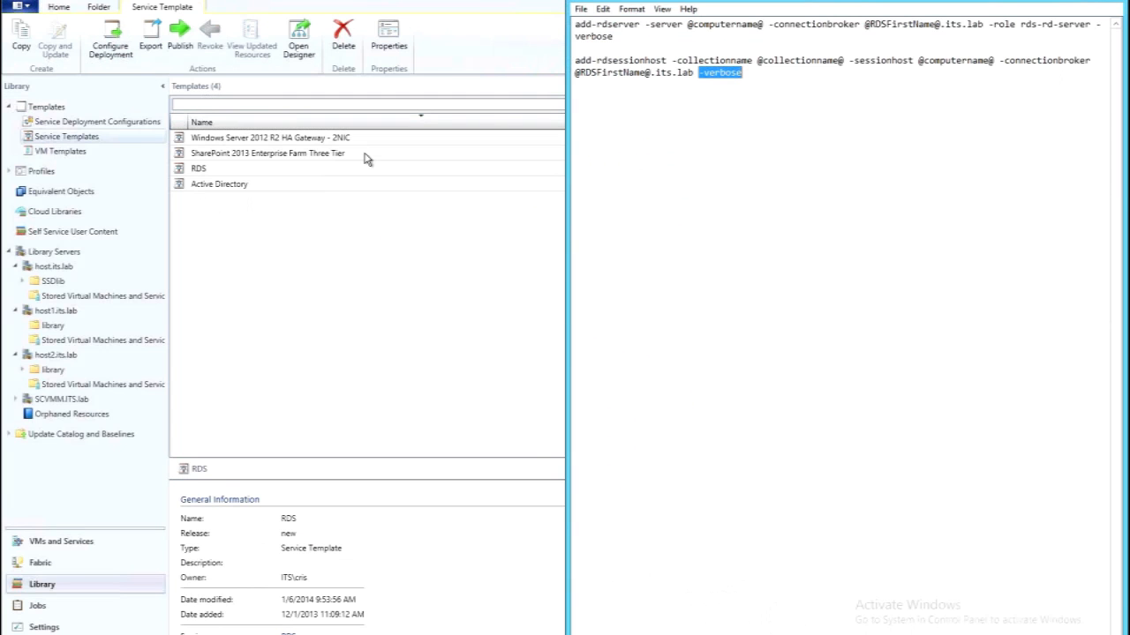
- Return from the service template library to the VMs and Services workspace to view the RDS service's tiers
left_click(222, 421)
left_click(112, 544)
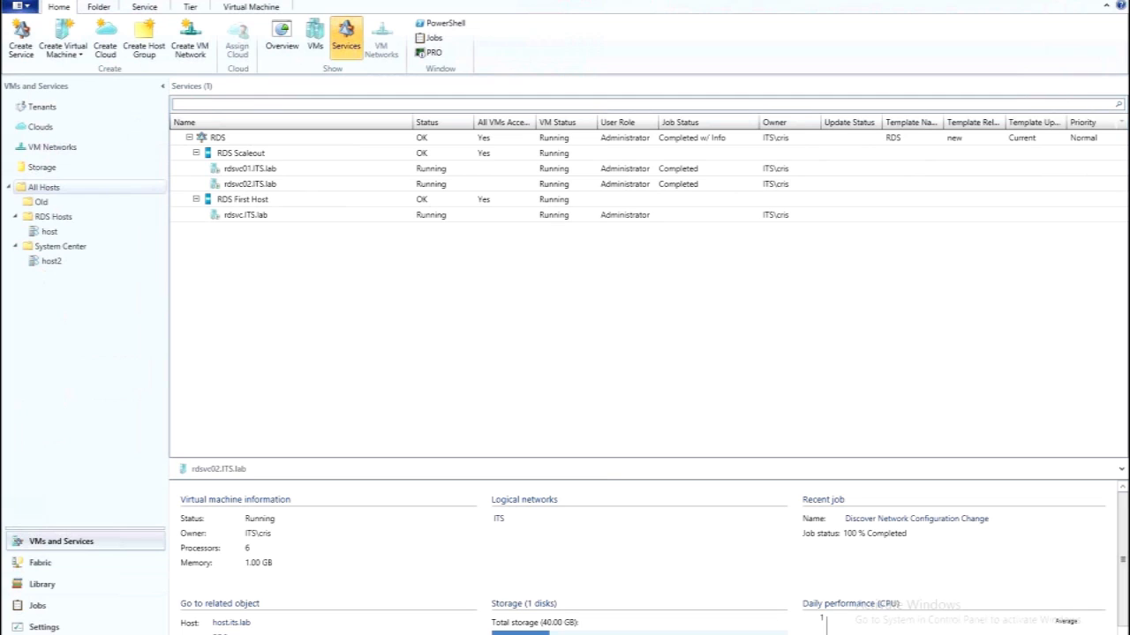
- Switch to the Orchestrator Runbook Designer and open the Remediate Alert runbook's Monitor Alert activity to inspect its trigger and filters
left_click_drag(1128, 300, 747, 316)
double_click(747, 316)
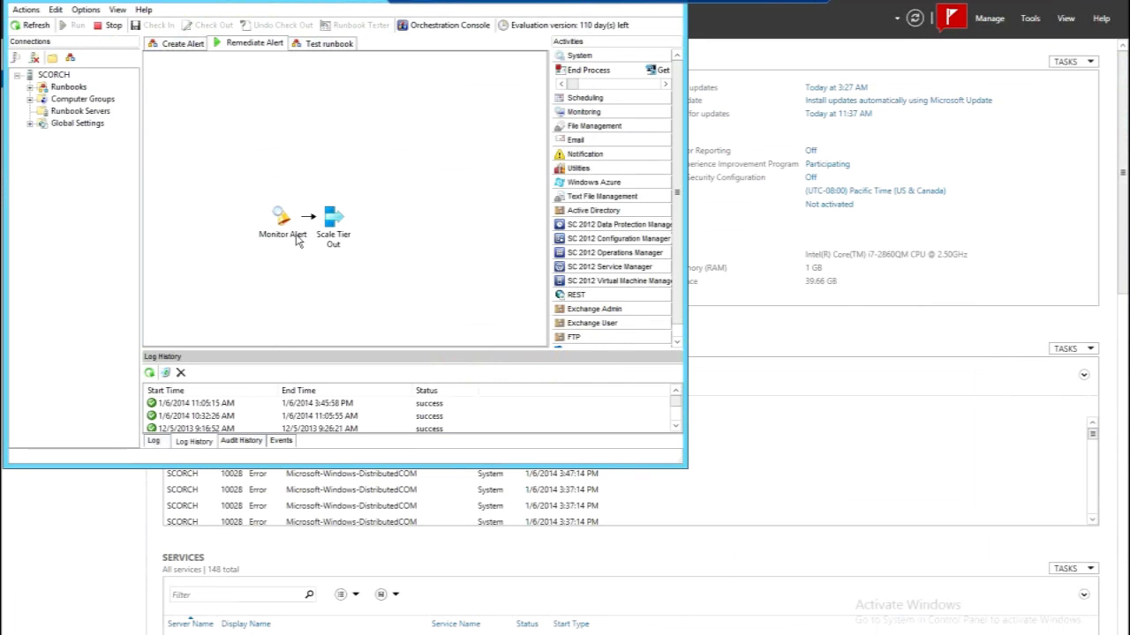
left_click(279, 212)
double_click(279, 215)
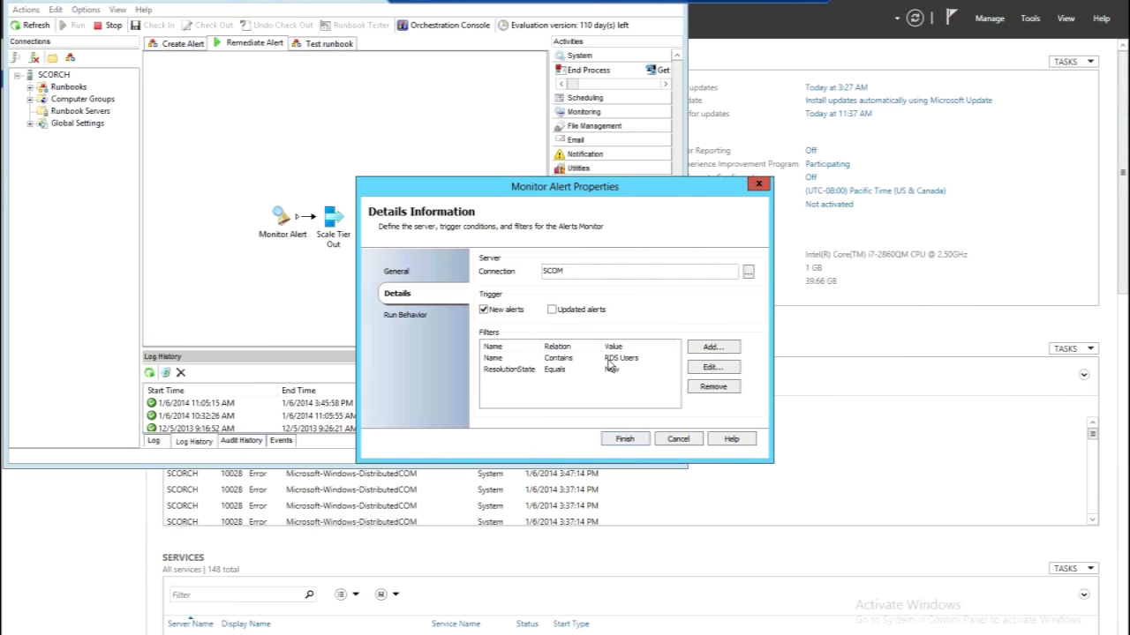
- Examine the Monitor Alert filter on the alert name, then the Scale Tier Out activity's service and tier names, cancelling both property dialogs
left_click(605, 359)
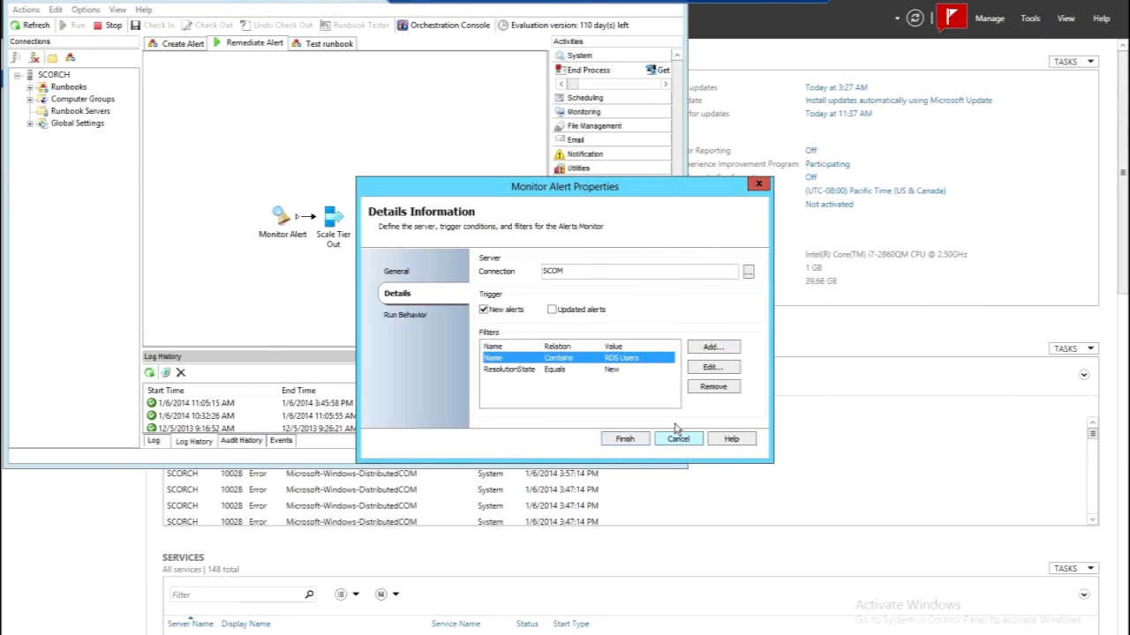
left_click(677, 434)
double_click(333, 218)
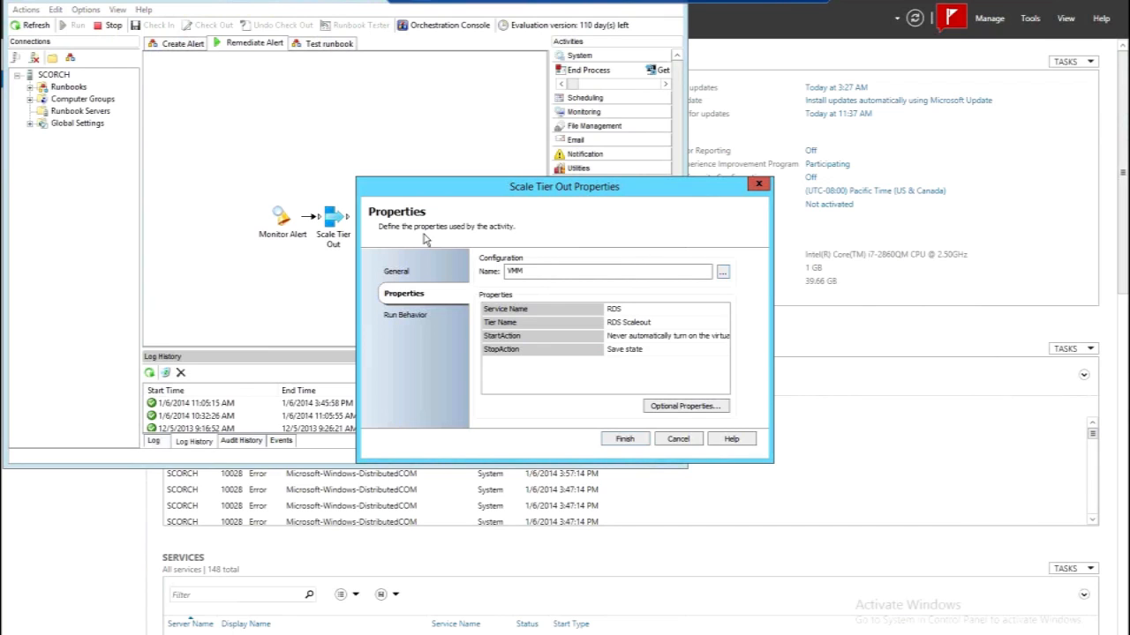
left_click(623, 309)
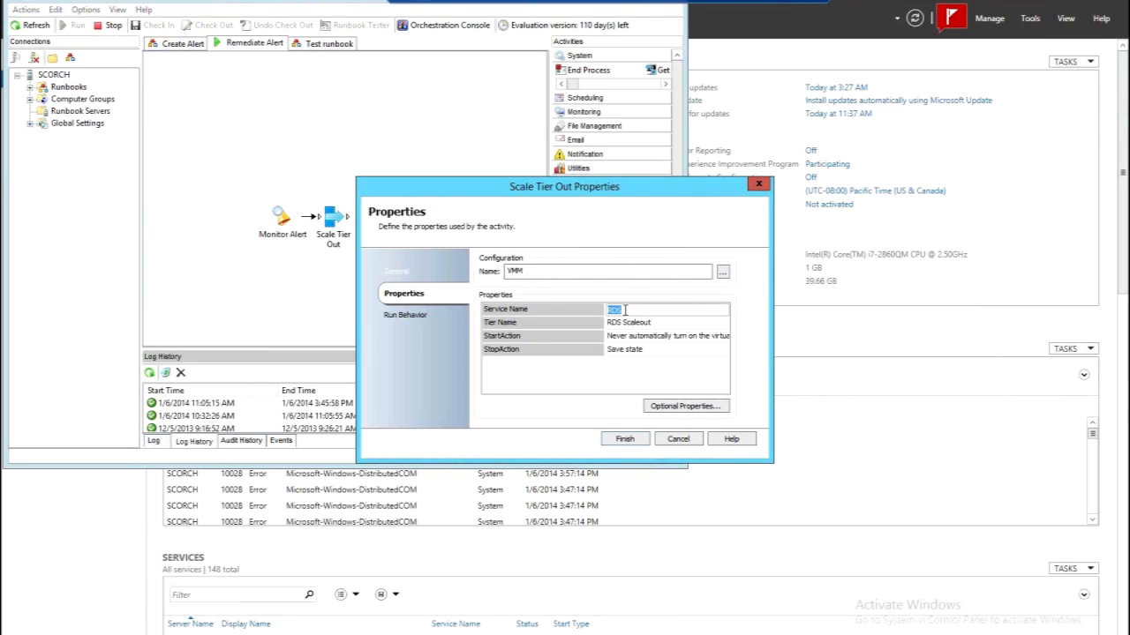
left_click(626, 325)
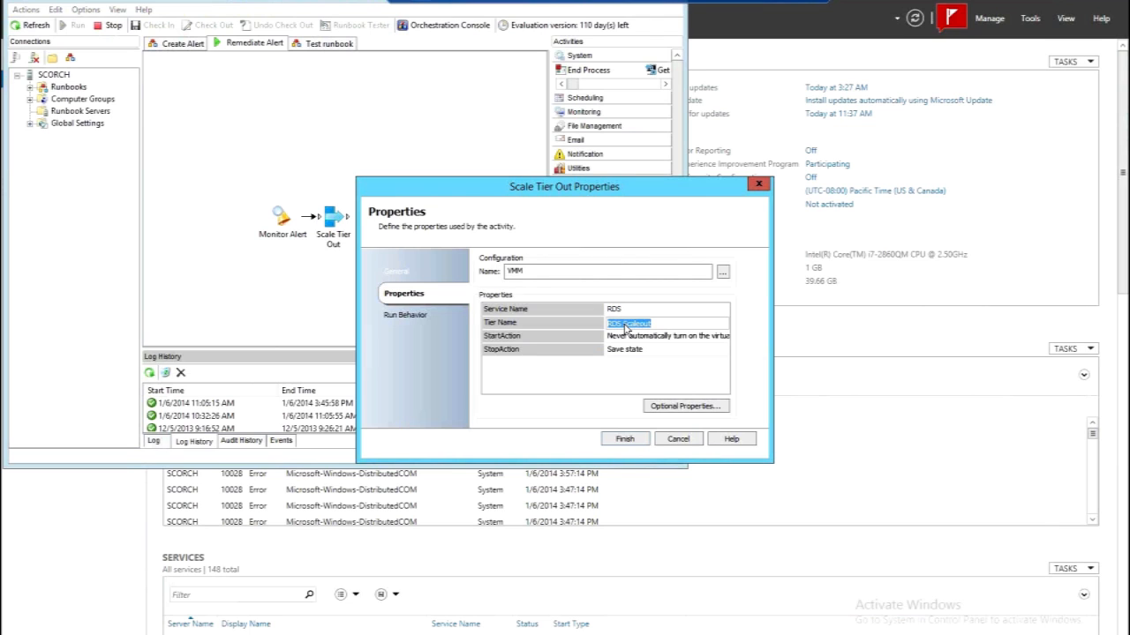
left_click(667, 440)
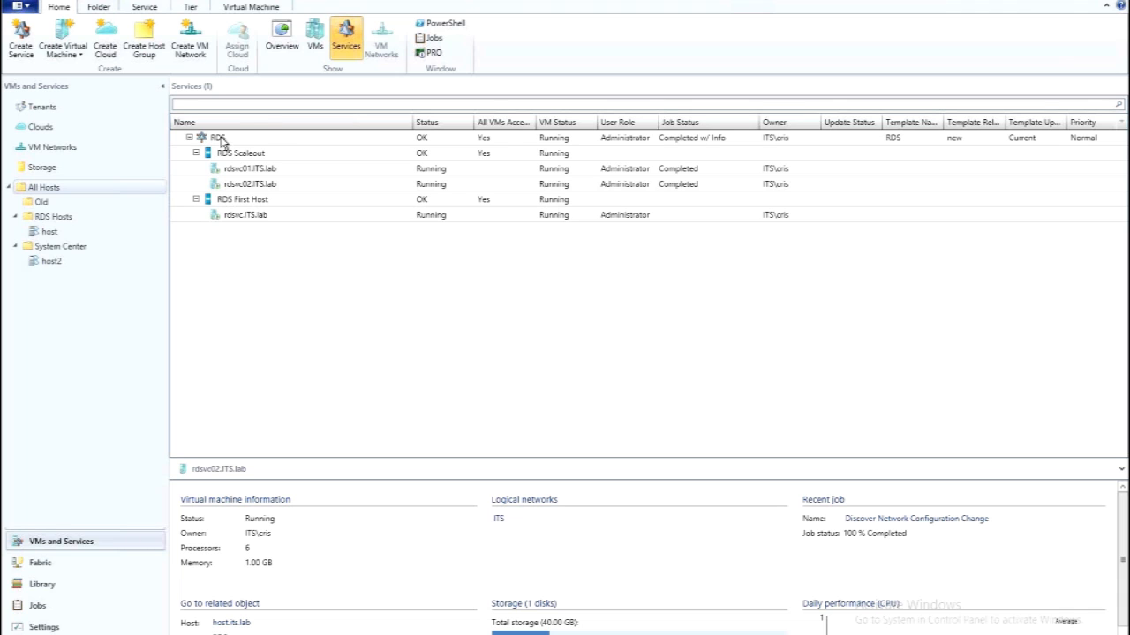
- Delete the deployed RDS service from the VMs and Services workspace in Virtual Machine Manager
left_click(1084, 137)
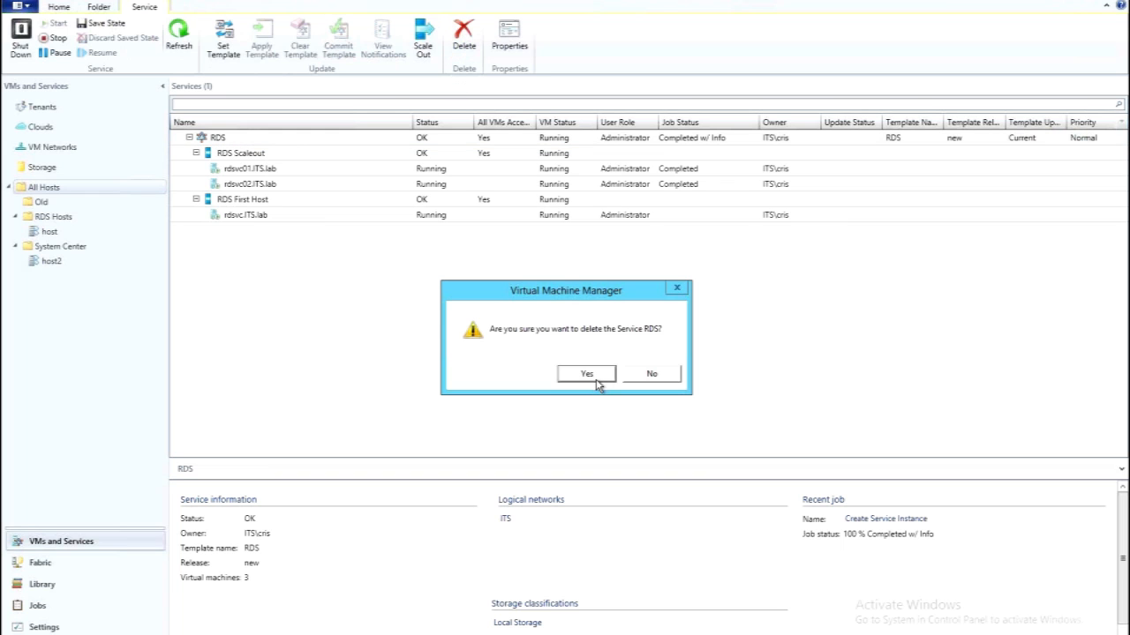
left_click(587, 375)
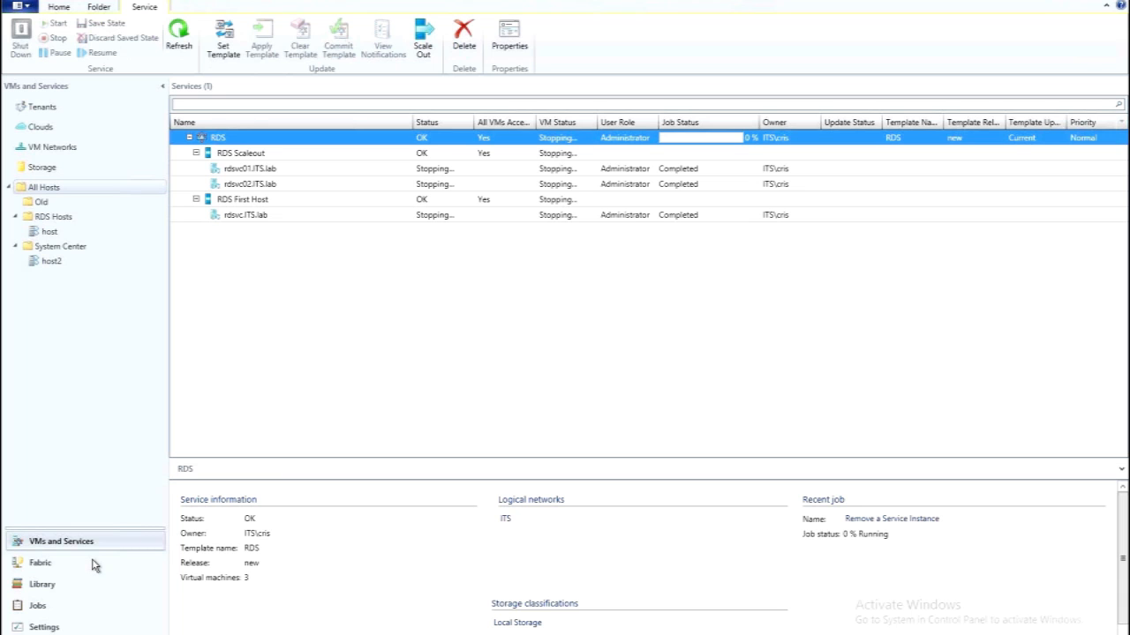
- Create a blank service template named New RDS and add two machine tiers based on Server 2012 R2 Template SSD
left_click(51, 587)
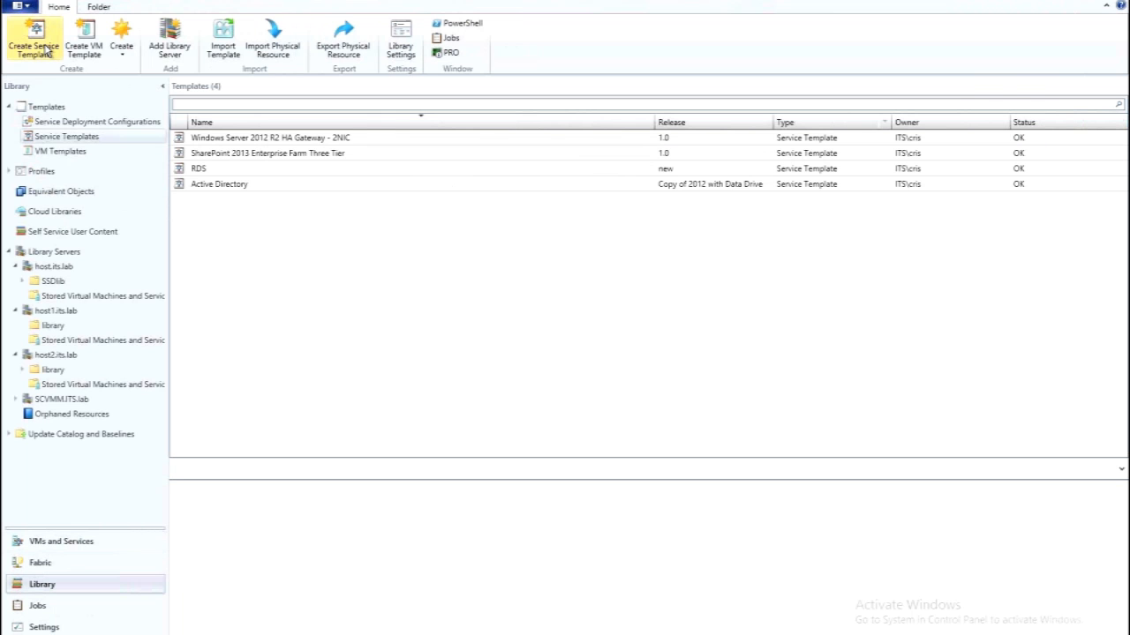
left_click(43, 43)
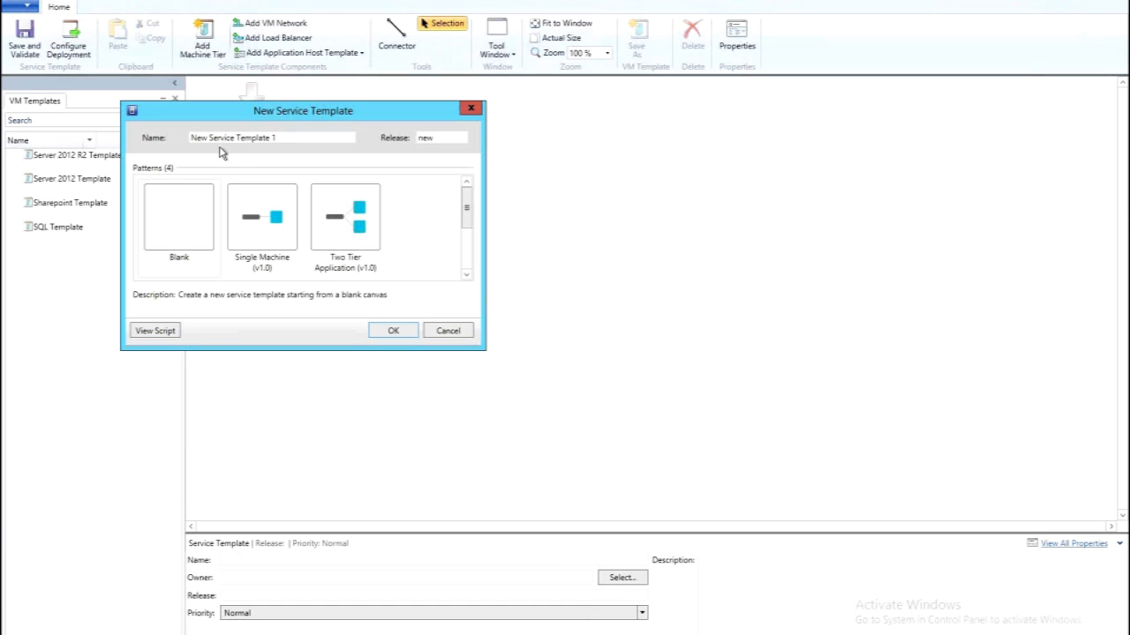
type("New RDS")
left_click(393, 331)
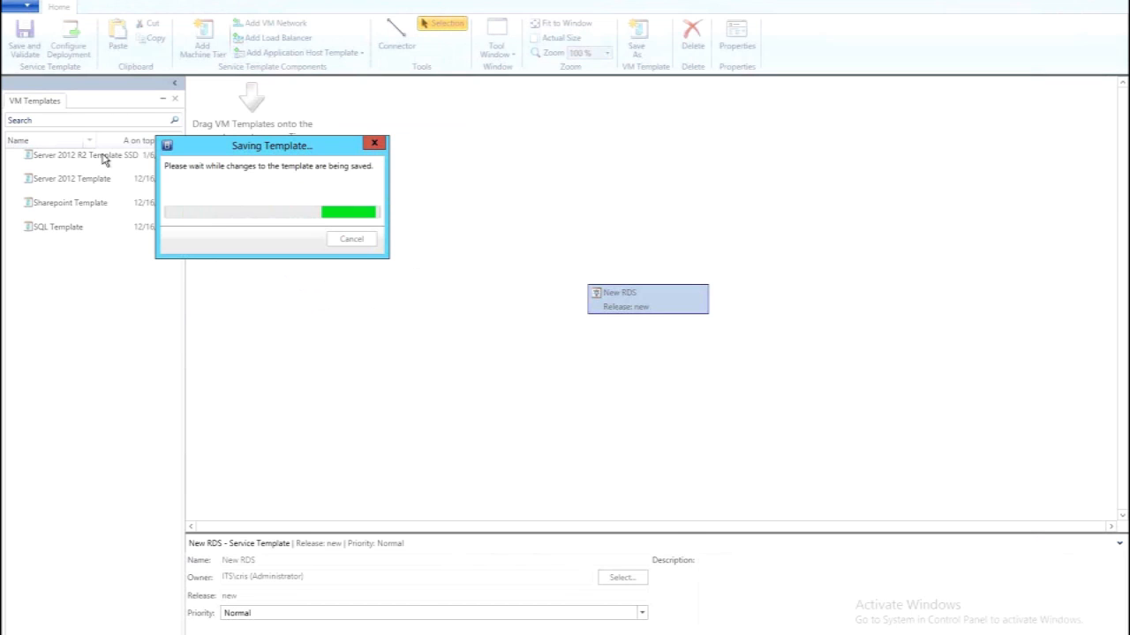
left_click_drag(103, 159, 575, 449)
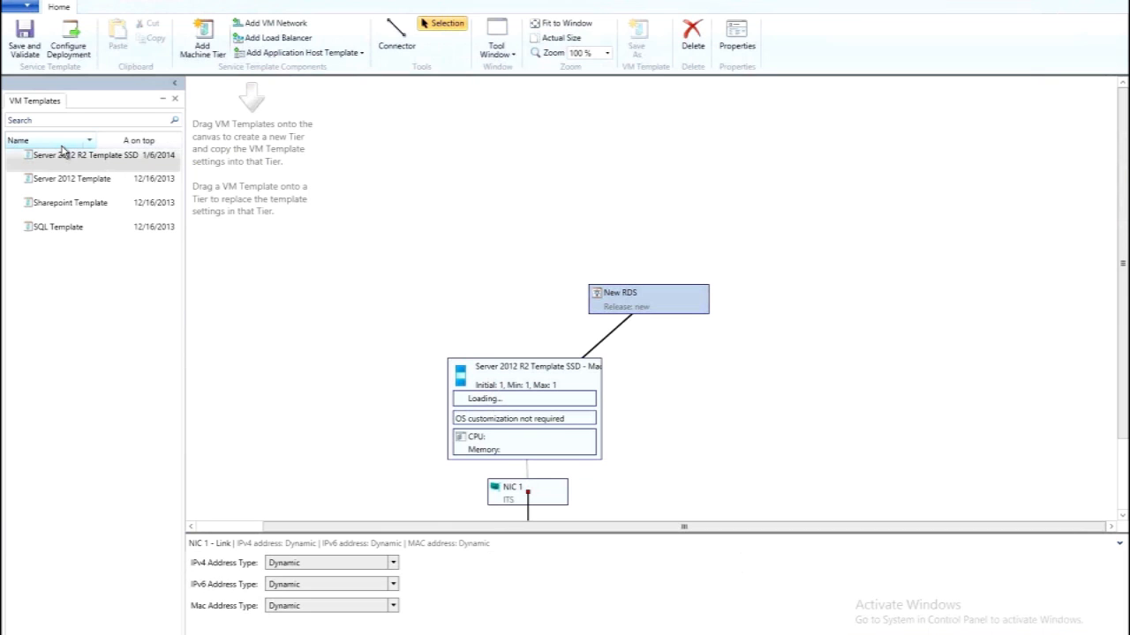
left_click_drag(690, 414, 708, 425)
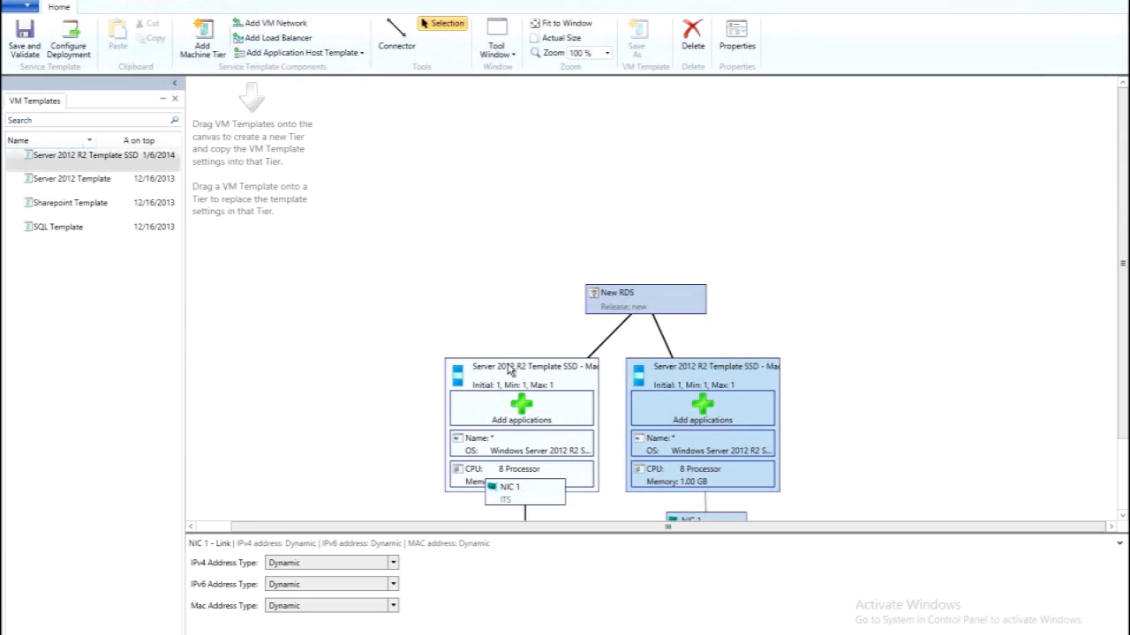
- Rename the first machine tier of the New RDS template as RDS First Host in its properties
left_click(563, 370)
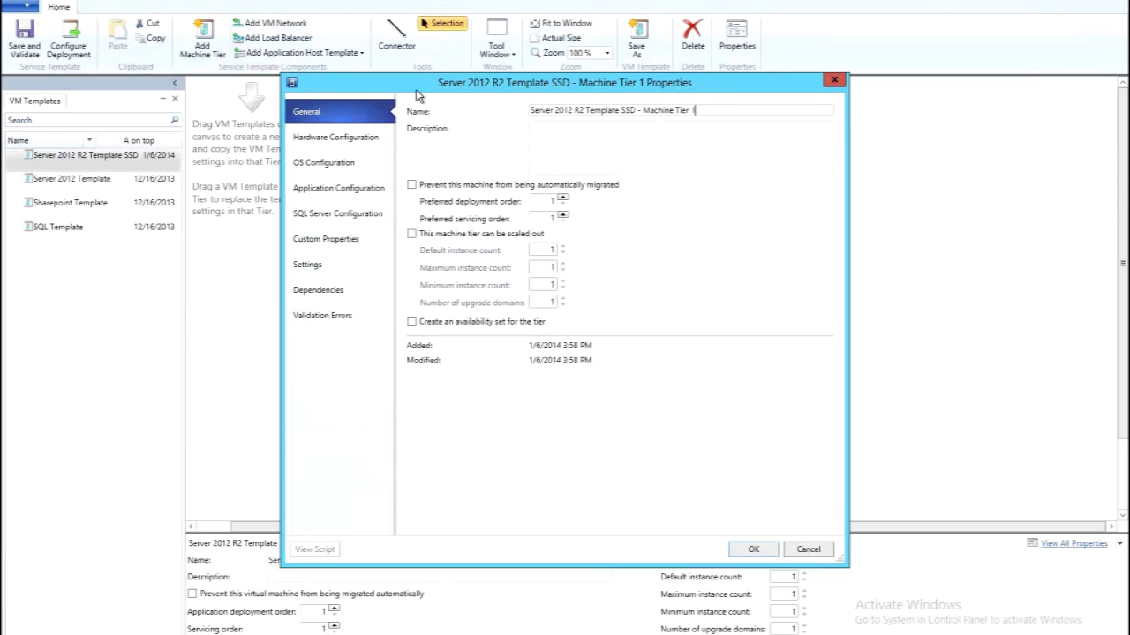
key("ctrl+a")
type("RDS First Host")
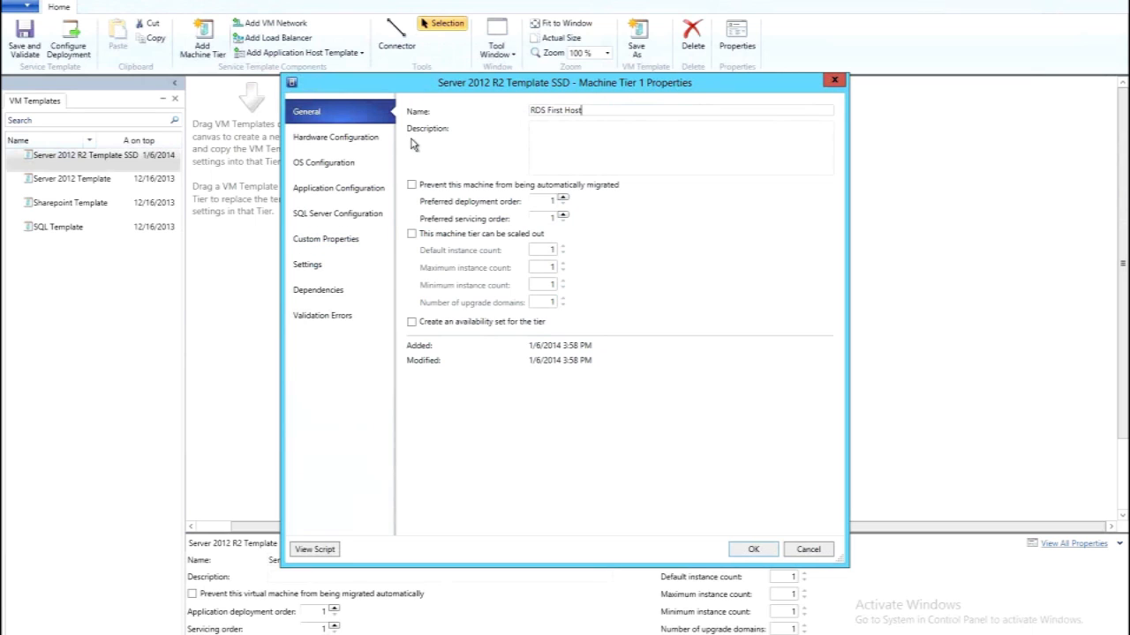
- Set the number of processors to 6 in the first tier's hardware configuration
left_click(362, 142)
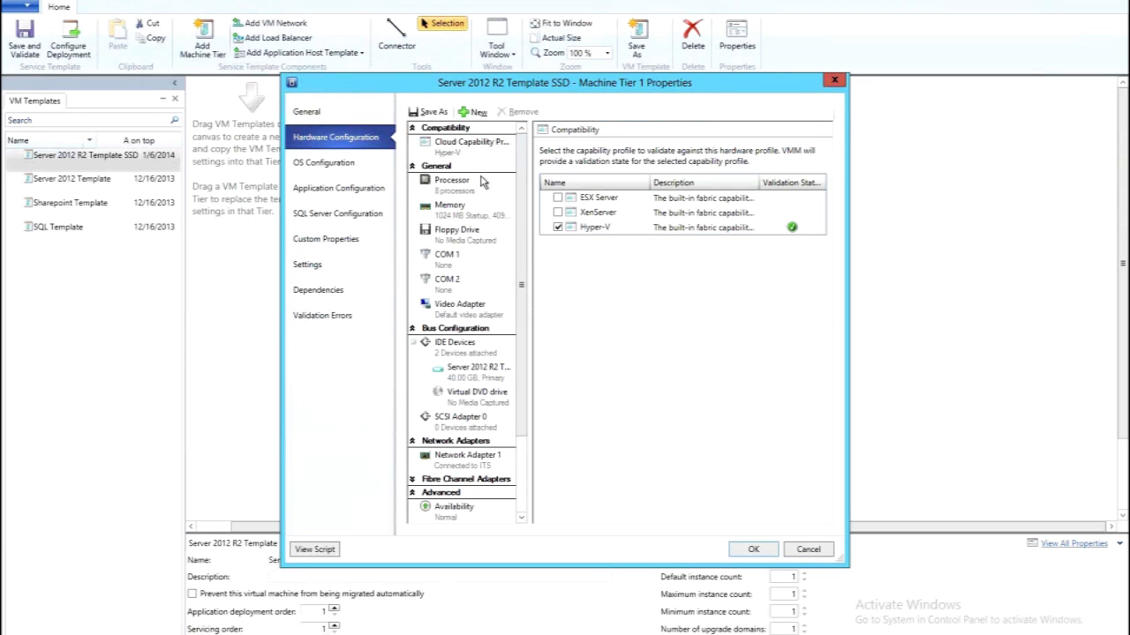
left_click(481, 181)
left_click(670, 157)
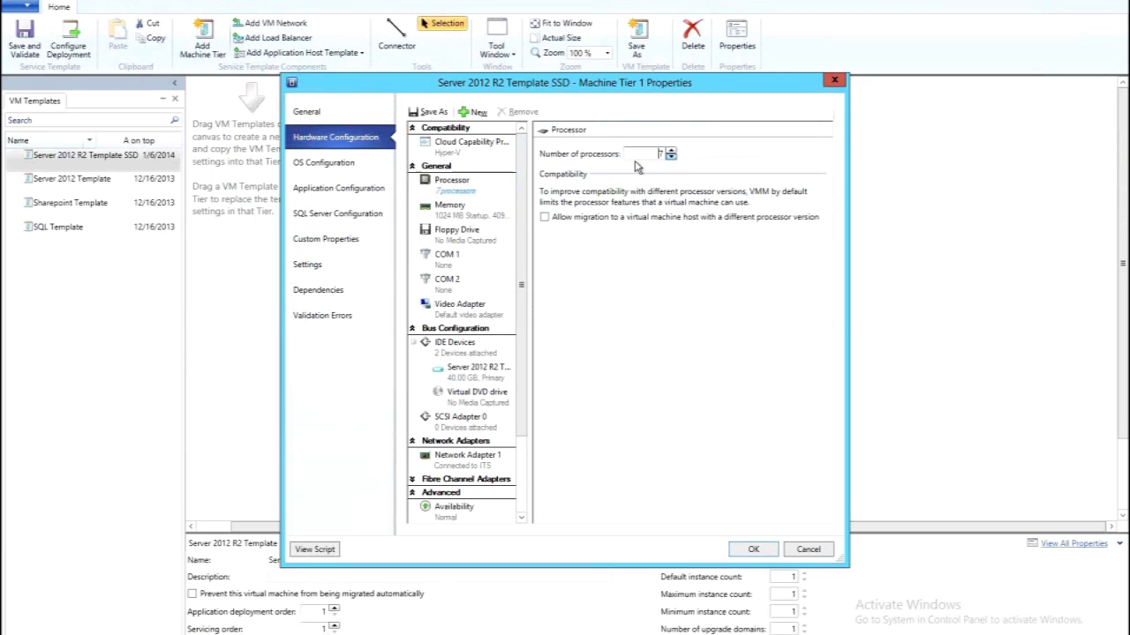
left_click(670, 157)
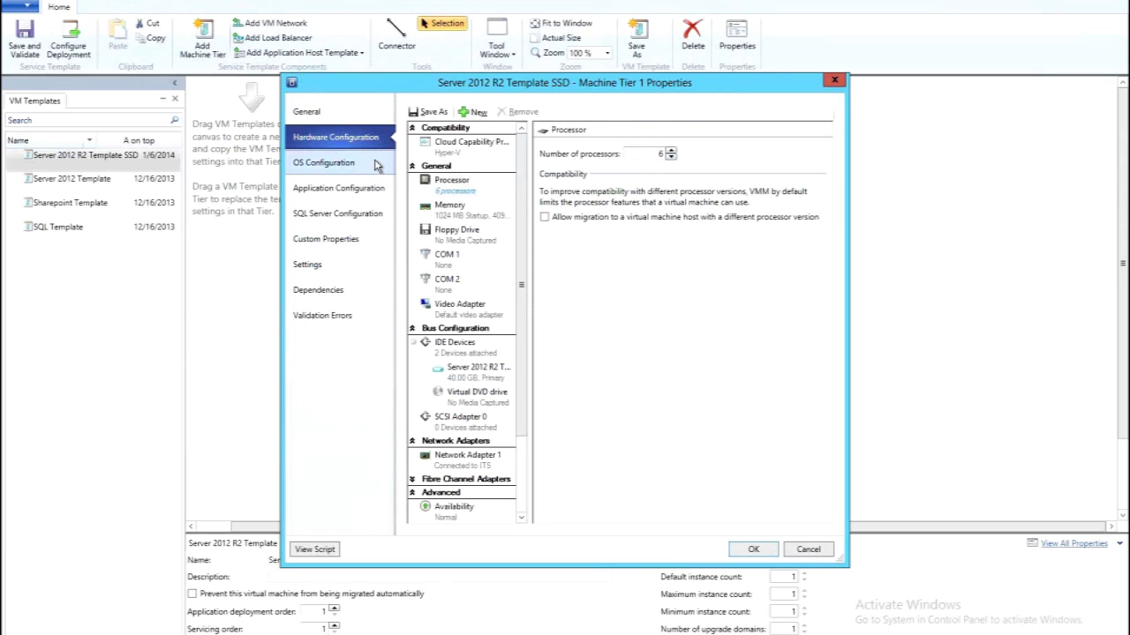
left_click(377, 166)
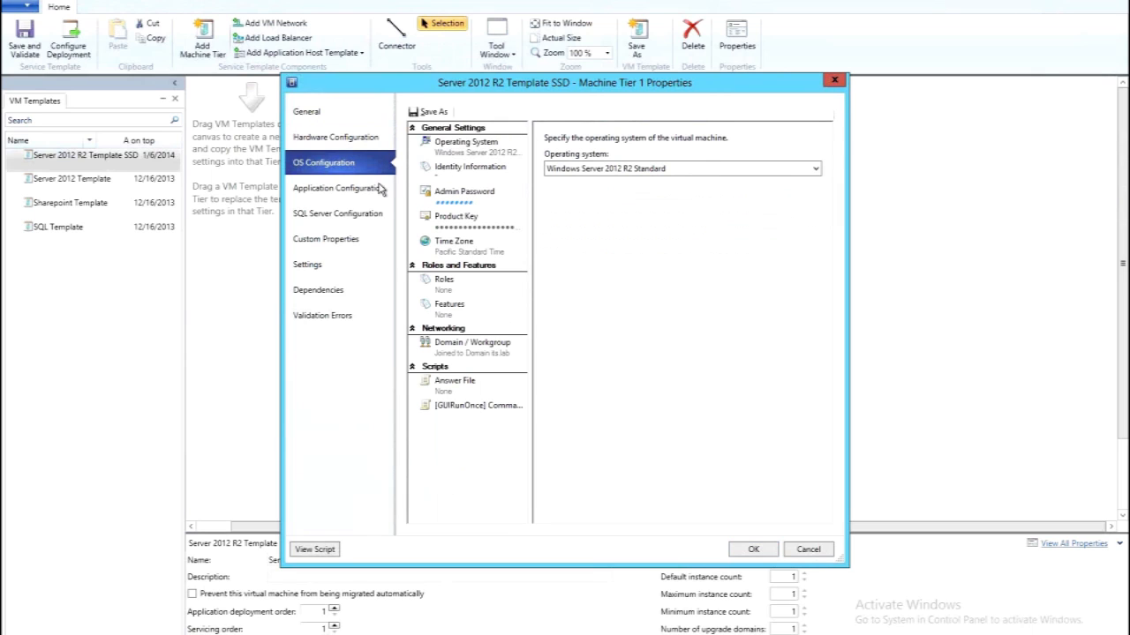
left_click(468, 167)
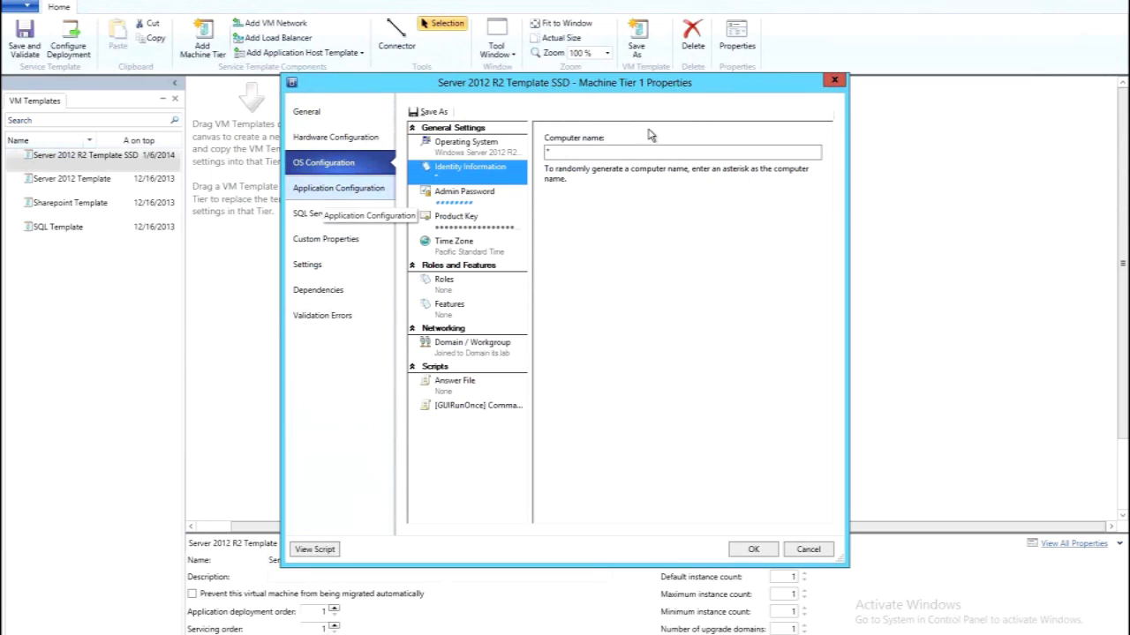
left_click_drag(591, 156, 490, 160)
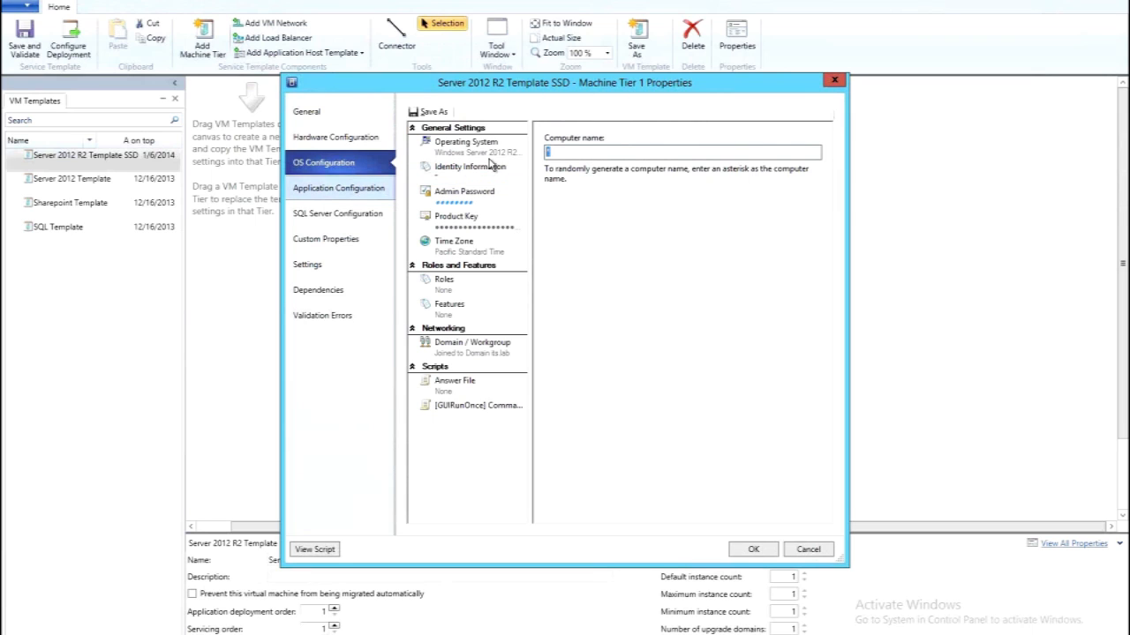
type("@RDSFirstName@")
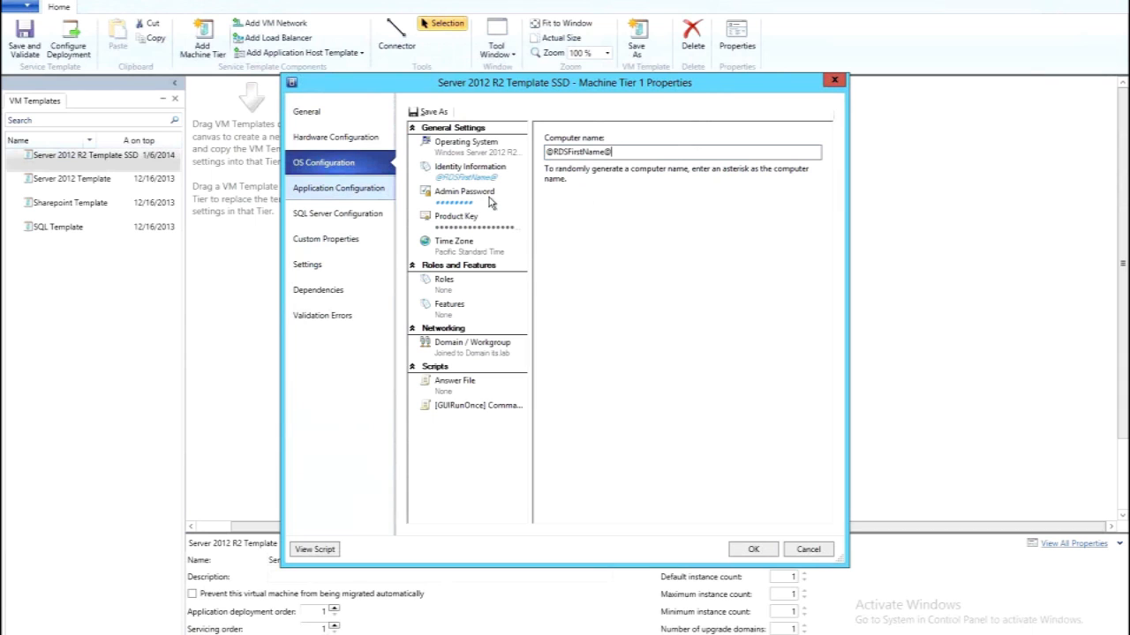
- Enable Remote Desktop Services with the Connection Broker, Session Host and Web Access roles, and check the tier's domain settings
left_click(467, 283)
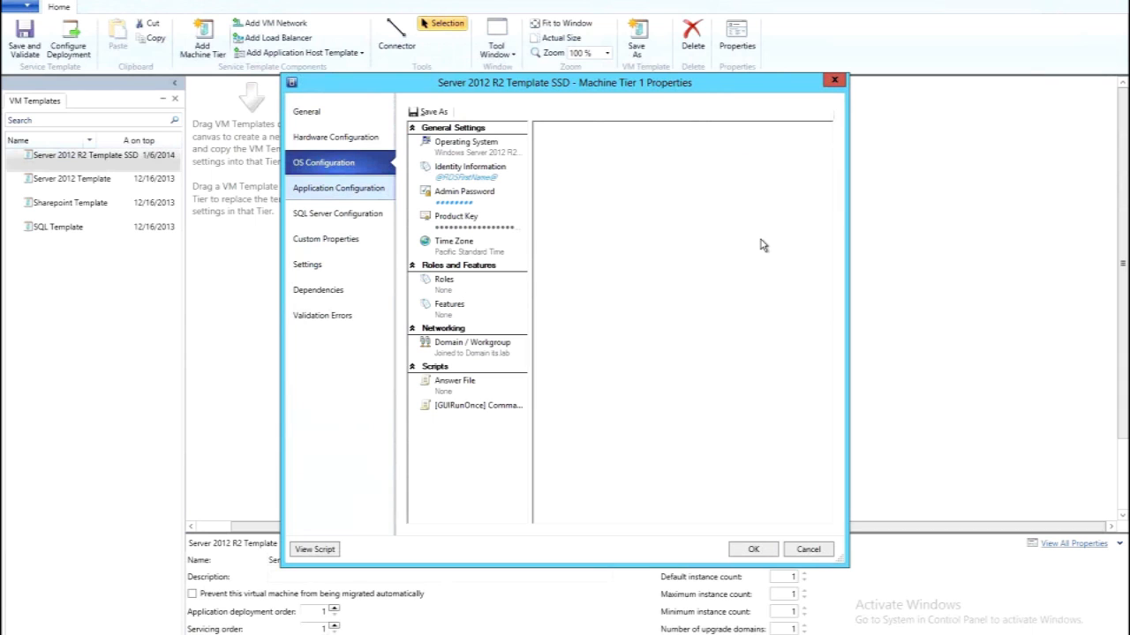
left_click_drag(822, 229, 822, 355)
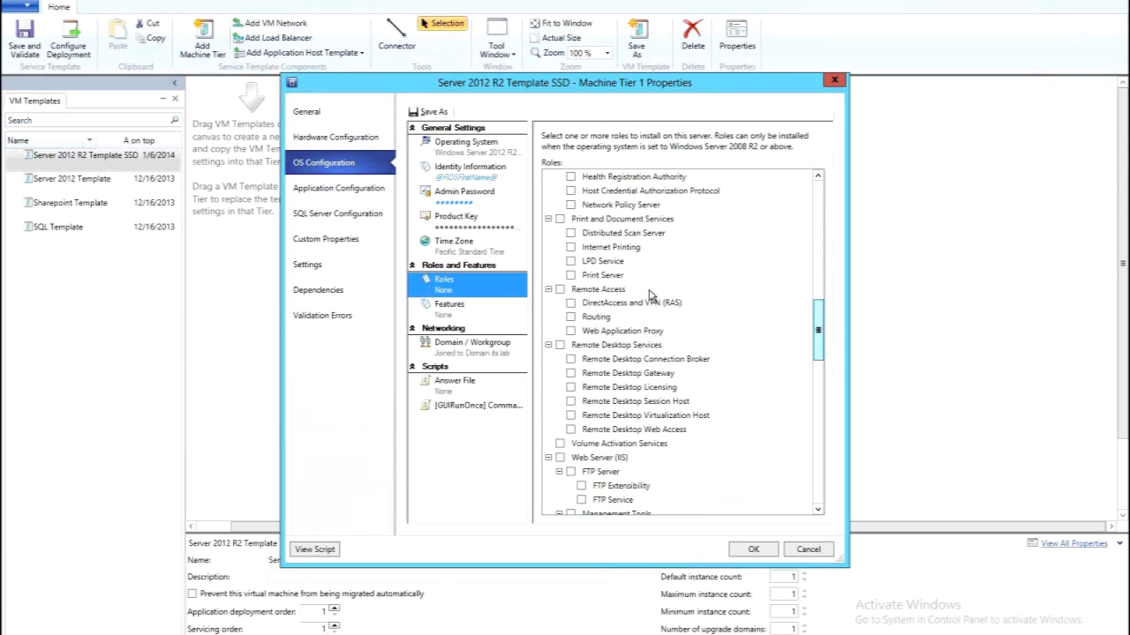
left_click(570, 289)
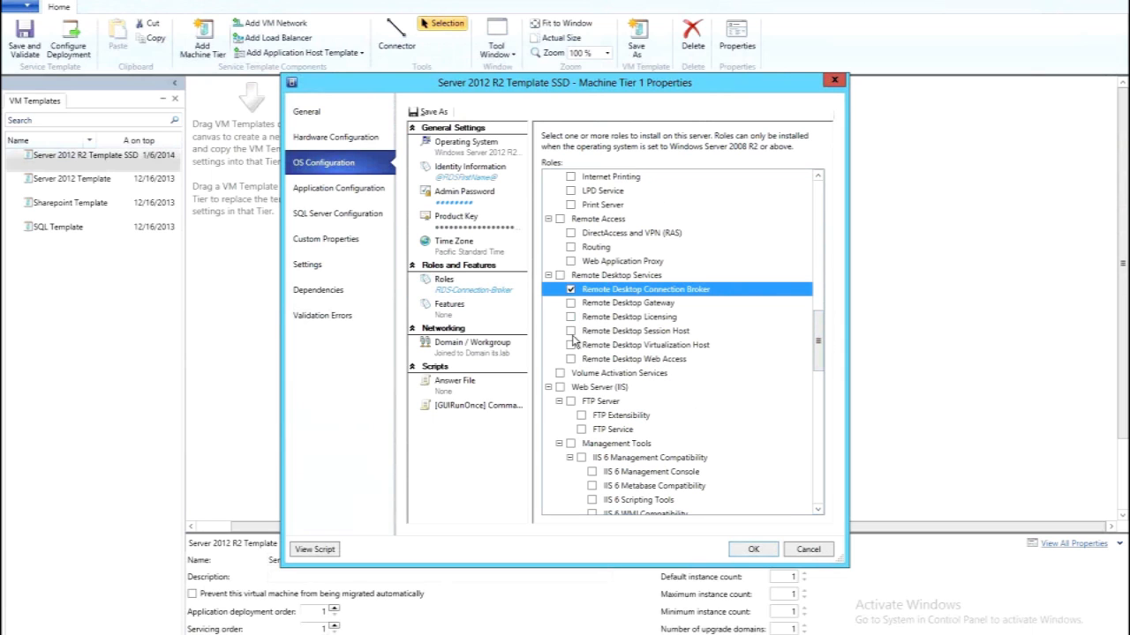
left_click(570, 330)
left_click(571, 360)
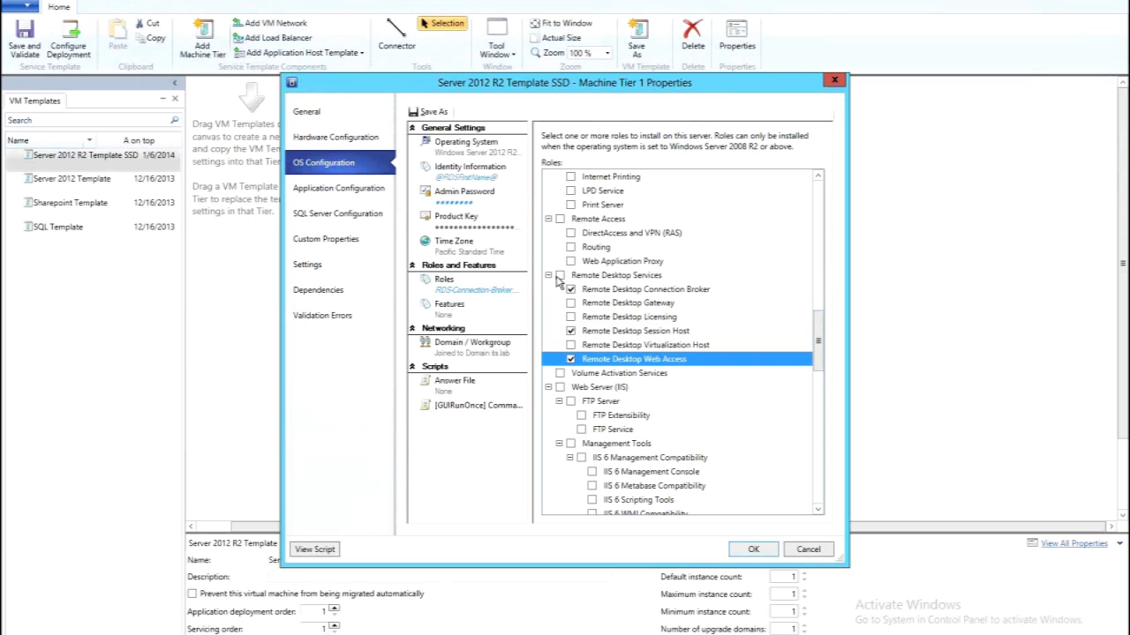
left_click(559, 275)
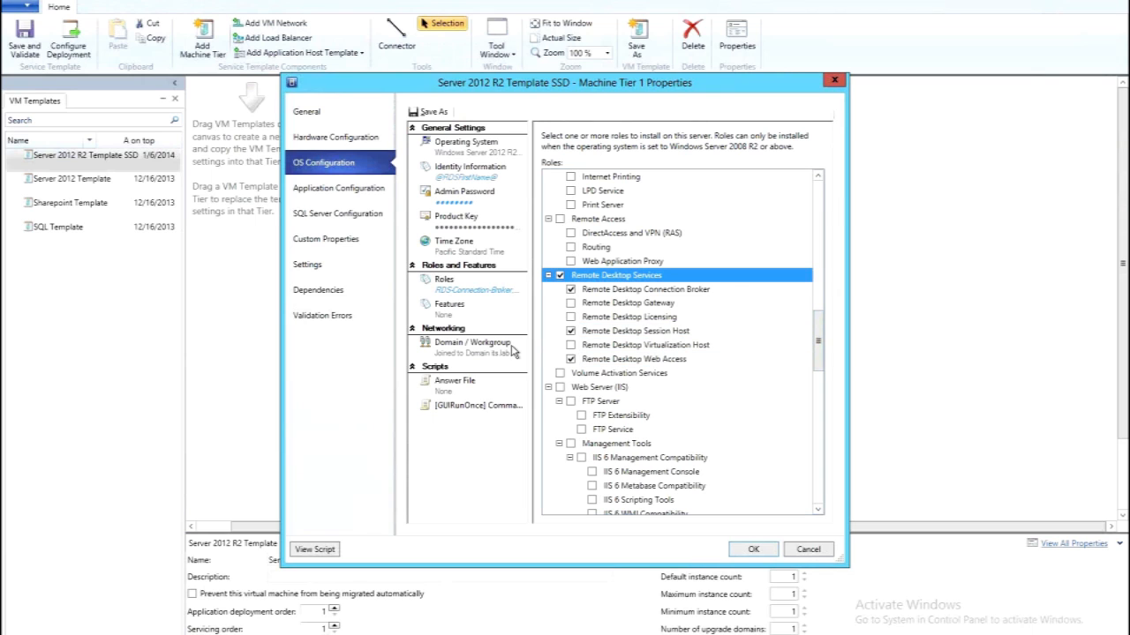
left_click(512, 350)
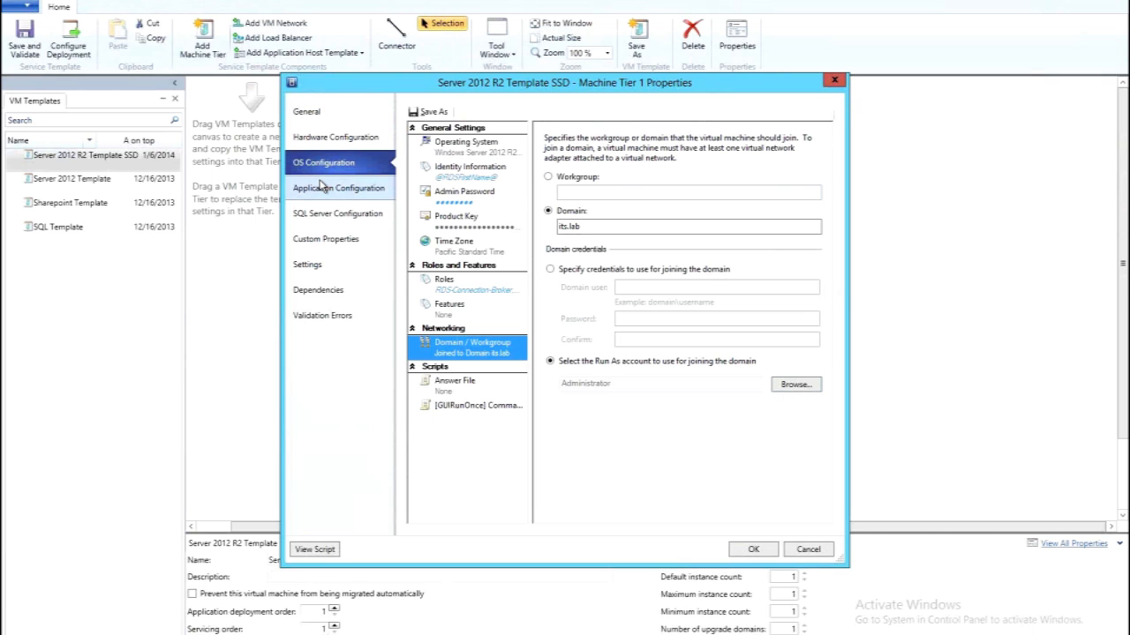
- Set the first tier's application profile to create new application settings
left_click(322, 185)
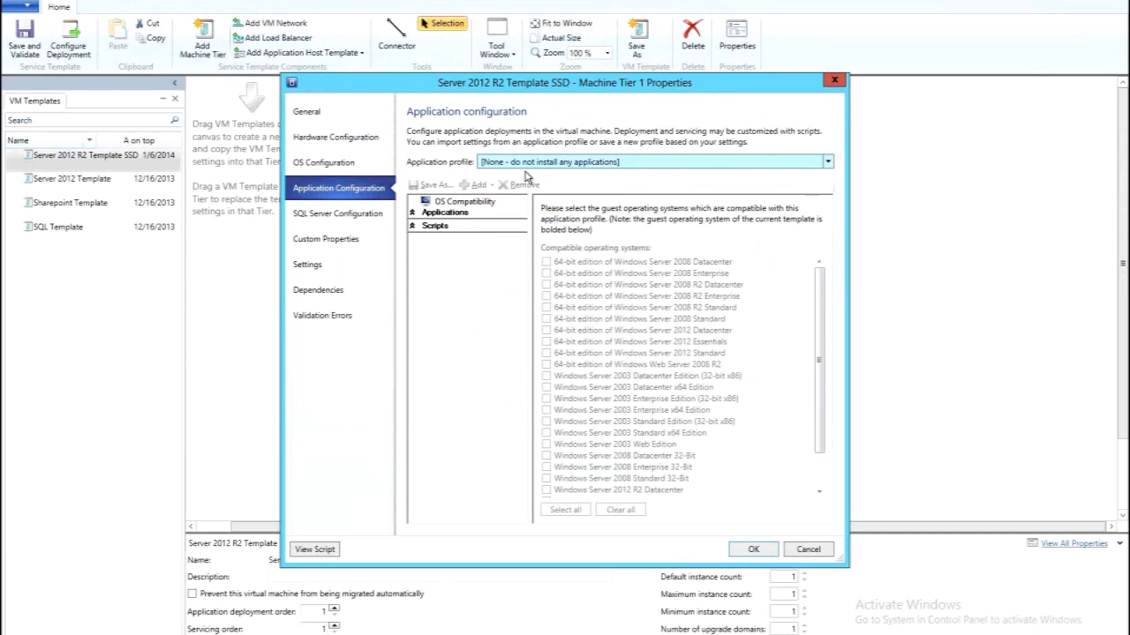
left_click(530, 162)
left_click(529, 176)
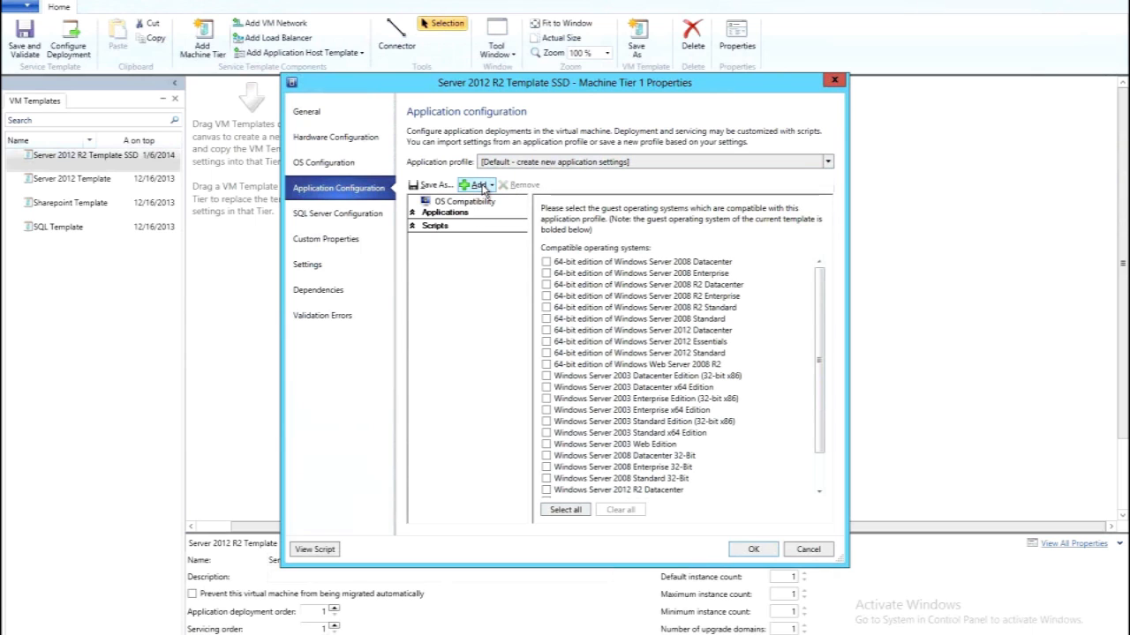
- Add six pre-install scripts to the first tier's application profile
left_click(478, 184)
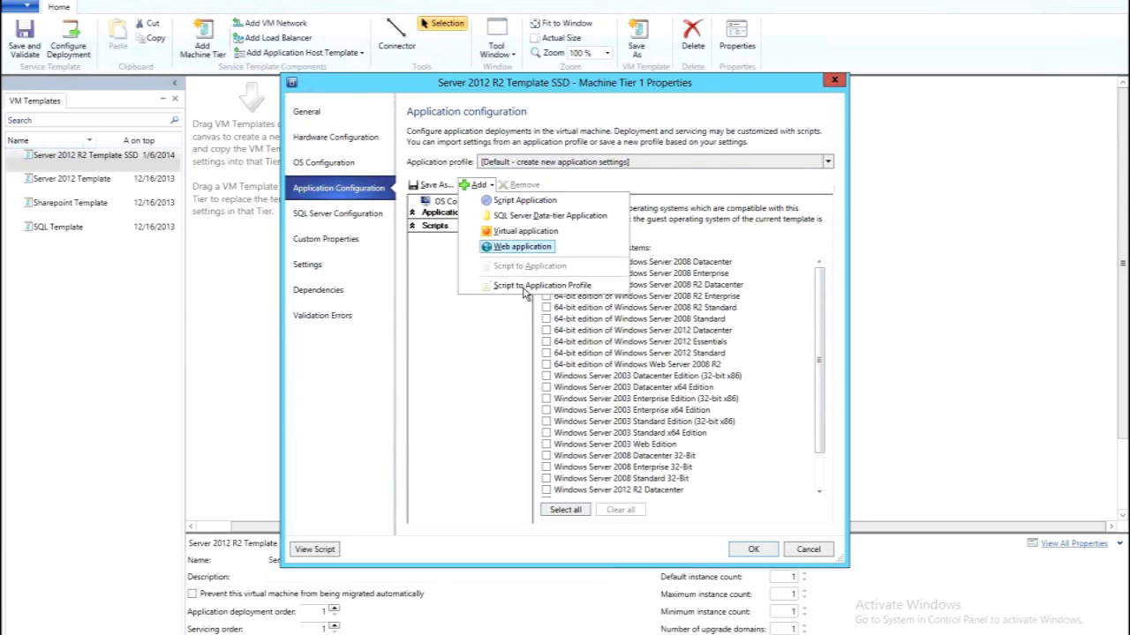
left_click(523, 286)
left_click(478, 185)
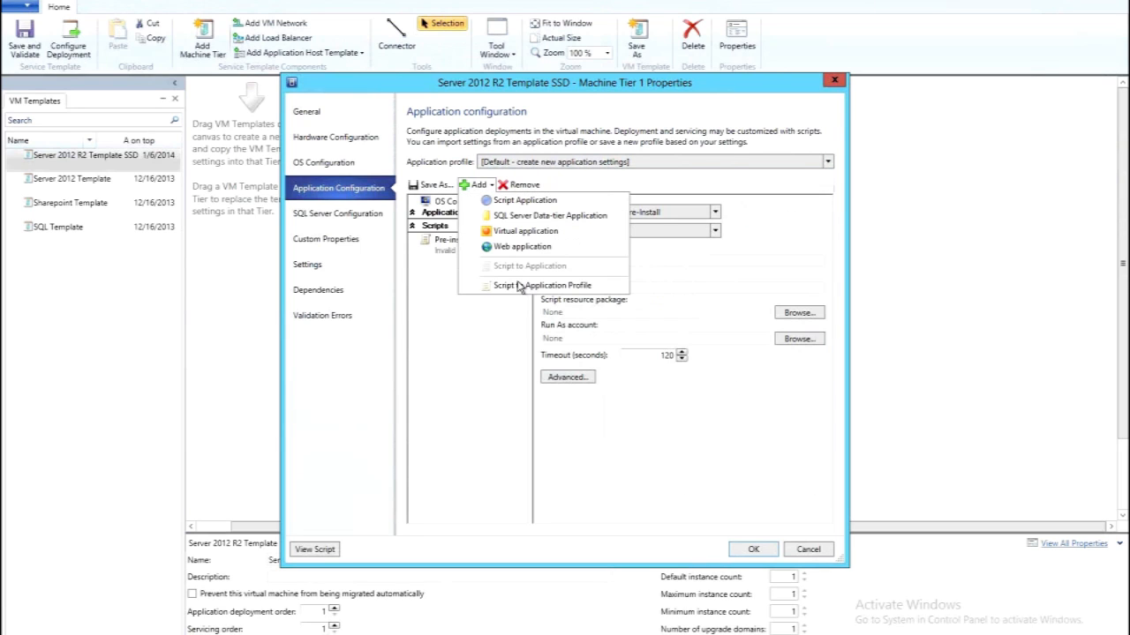
left_click(529, 285)
left_click(478, 185)
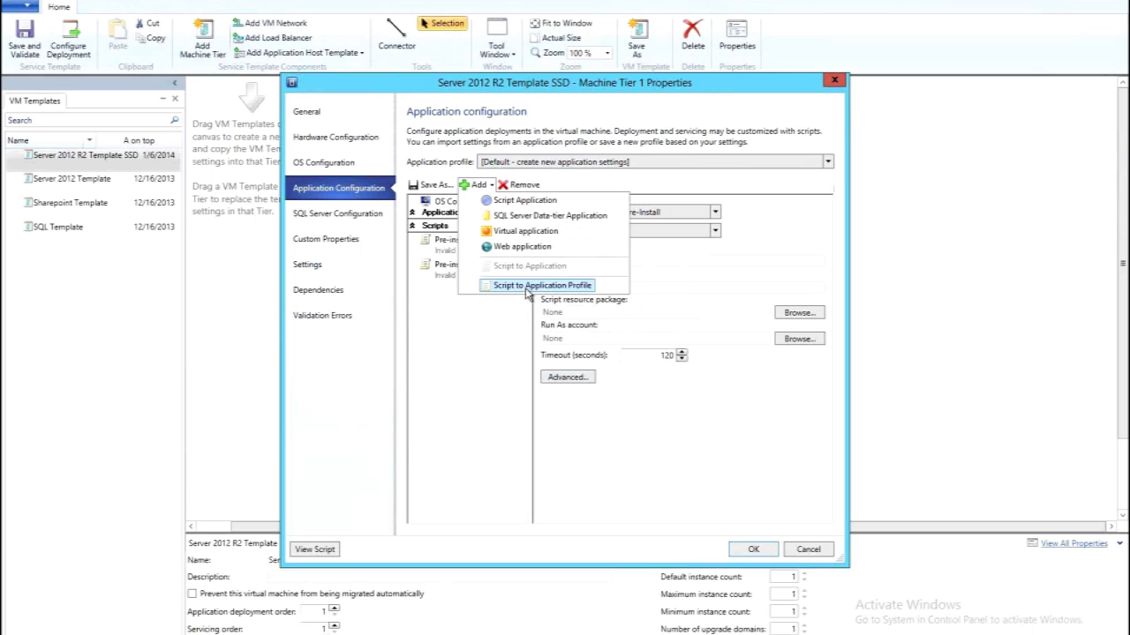
left_click(496, 237)
left_click(477, 184)
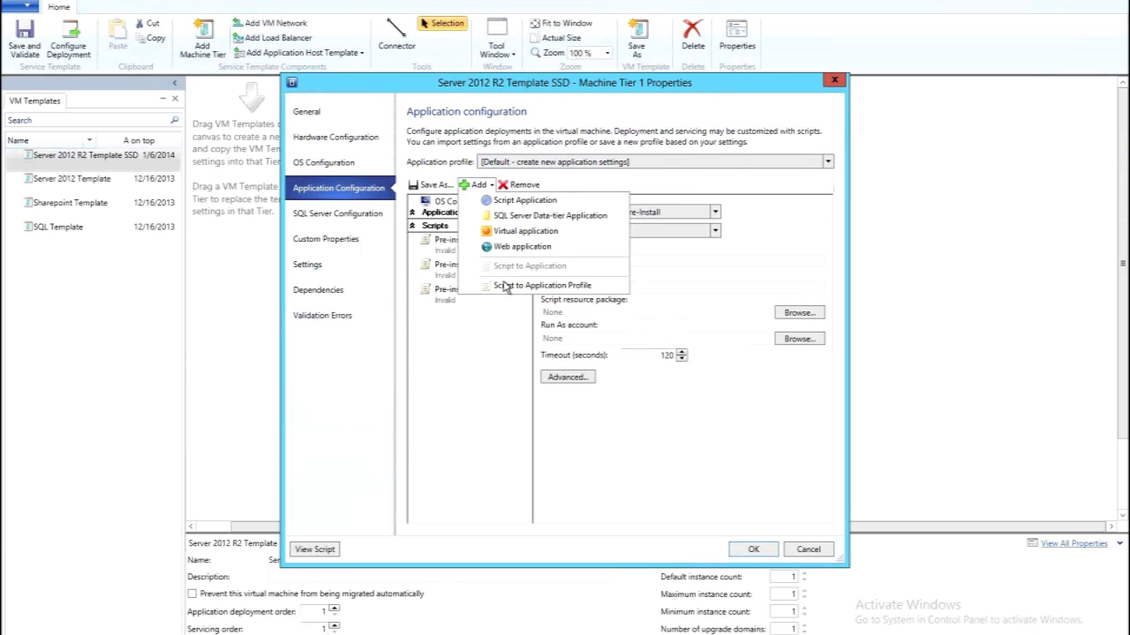
left_click(534, 285)
left_click(478, 185)
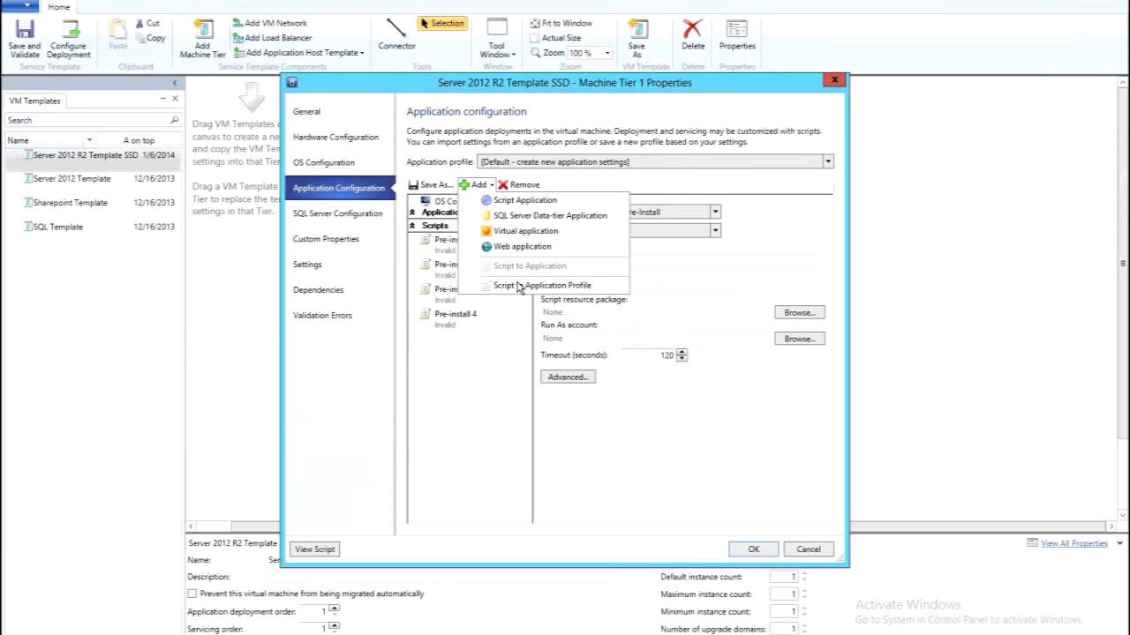
left_click(529, 285)
left_click(477, 185)
left_click(525, 286)
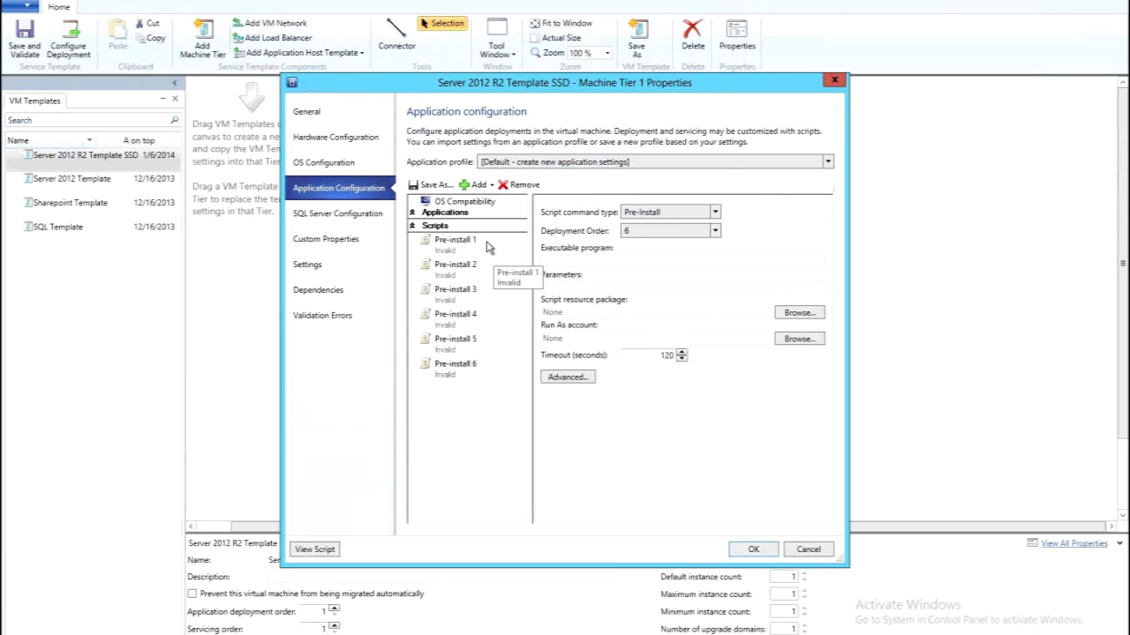
- Set the executable program of the Pre-install 1 and Pre-install 2 scripts to cmd.exe
left_click(488, 246)
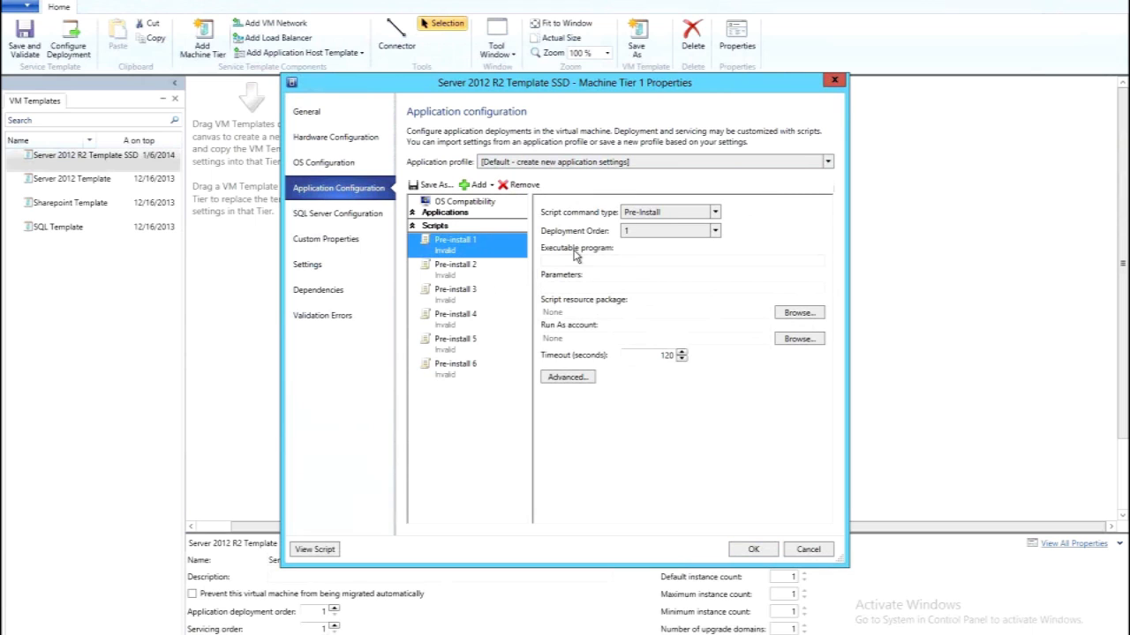
left_click(574, 255)
type("cmd.exe")
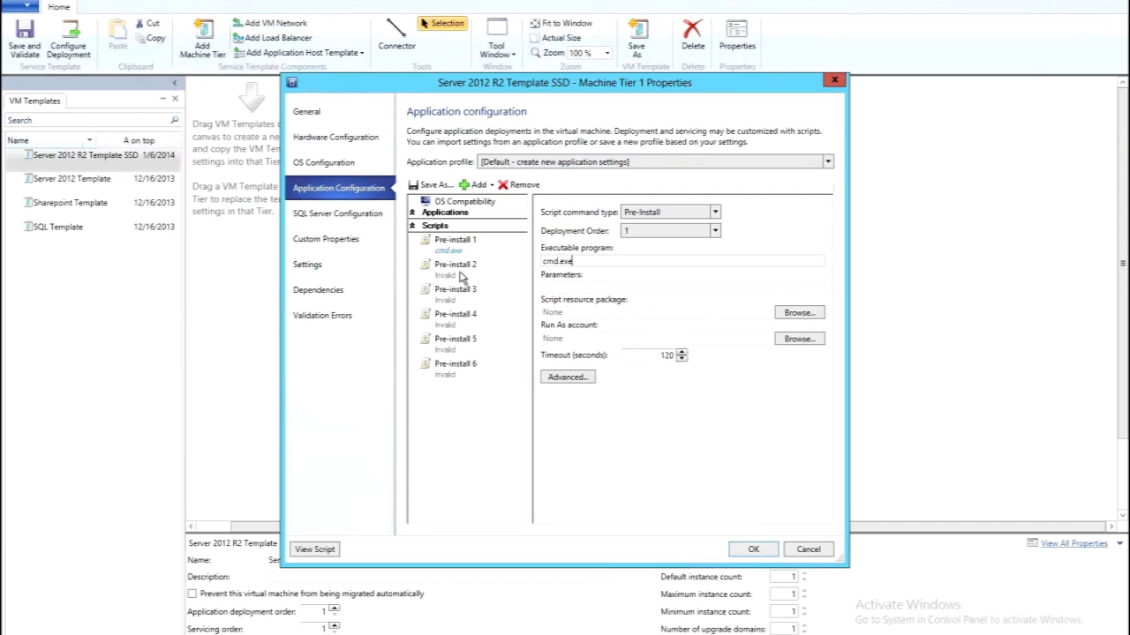
left_click(462, 276)
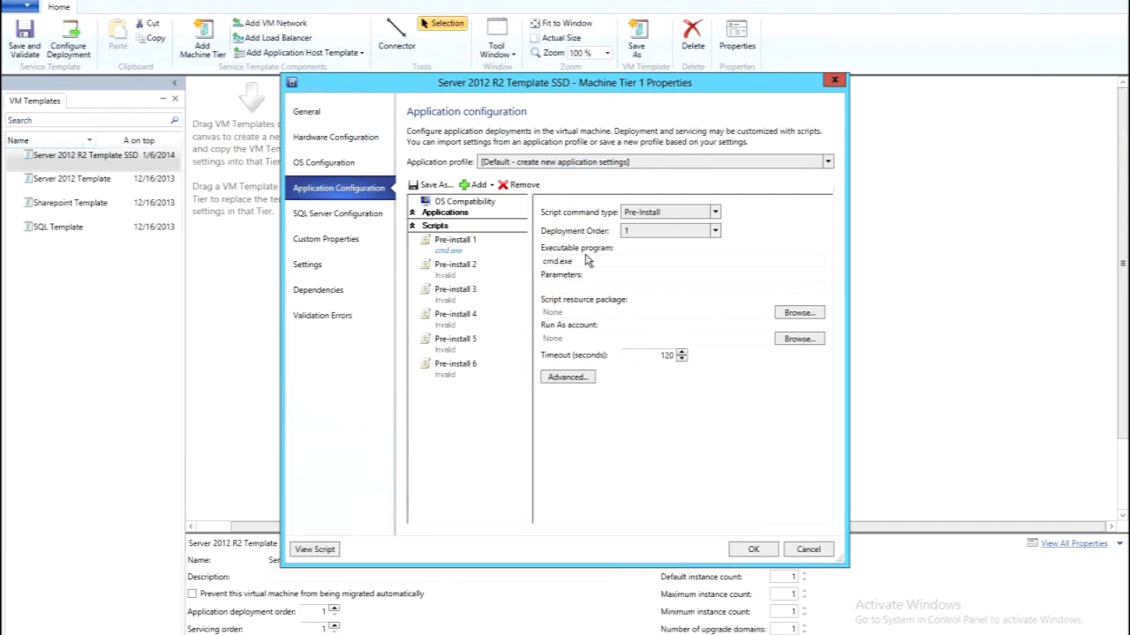
left_click(581, 260)
type("cmd.exe")
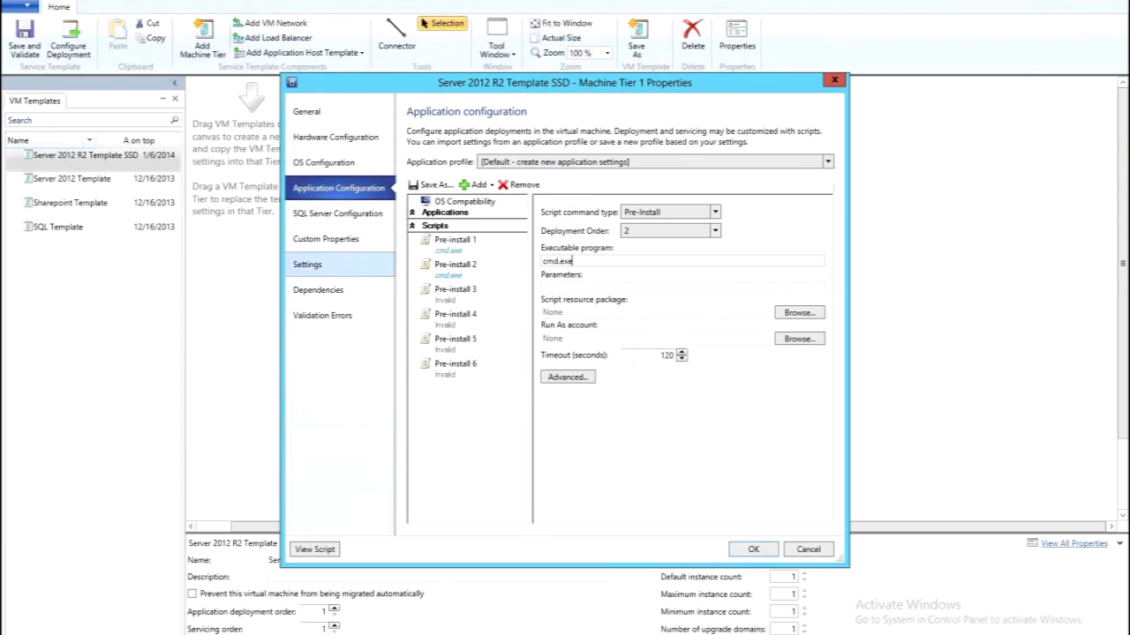
- Set the parameters of the Pre-install 1 script to /q /c ping 127.0.0.1
left_click(487, 256)
left_click(596, 285)
type("/q /c ping 127.0.0.1")
- Assign the existing Administrator Run As account to Pre-install 1 and set its timeout to 3600 seconds
left_click(794, 340)
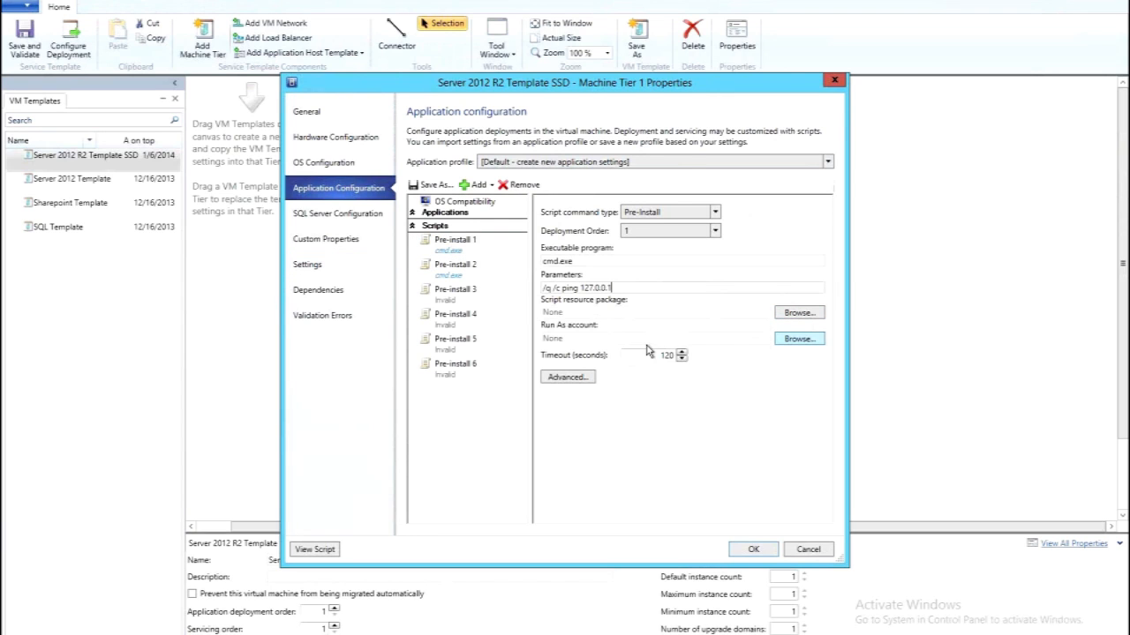
scroll(499, 399, "down", 1)
left_click(476, 386)
left_click(629, 450)
left_click(780, 341)
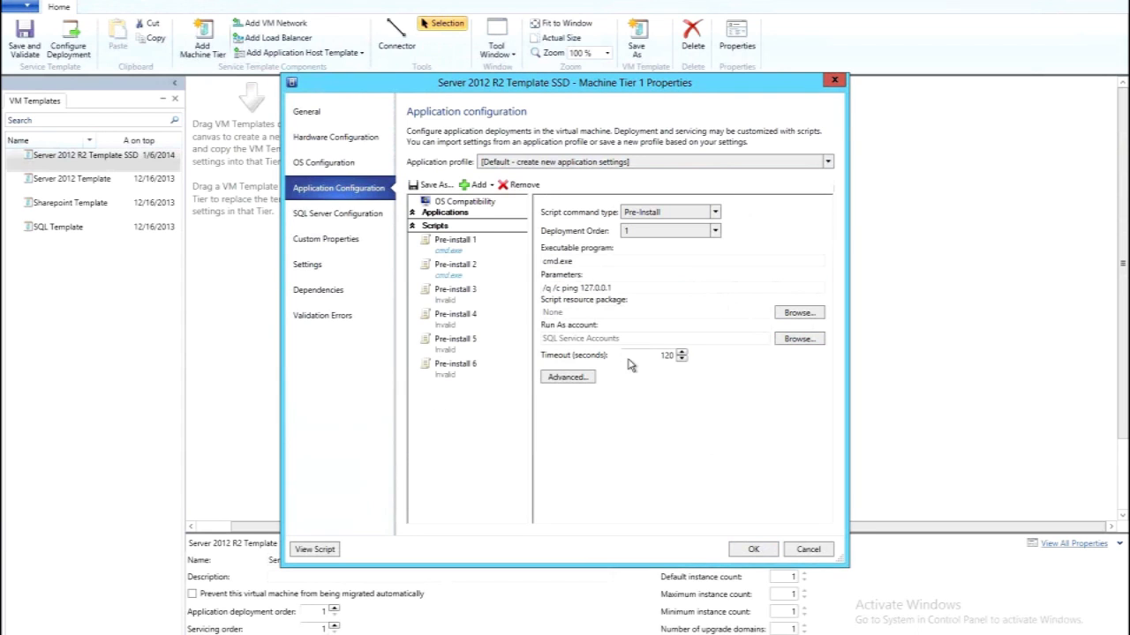
left_click(468, 404)
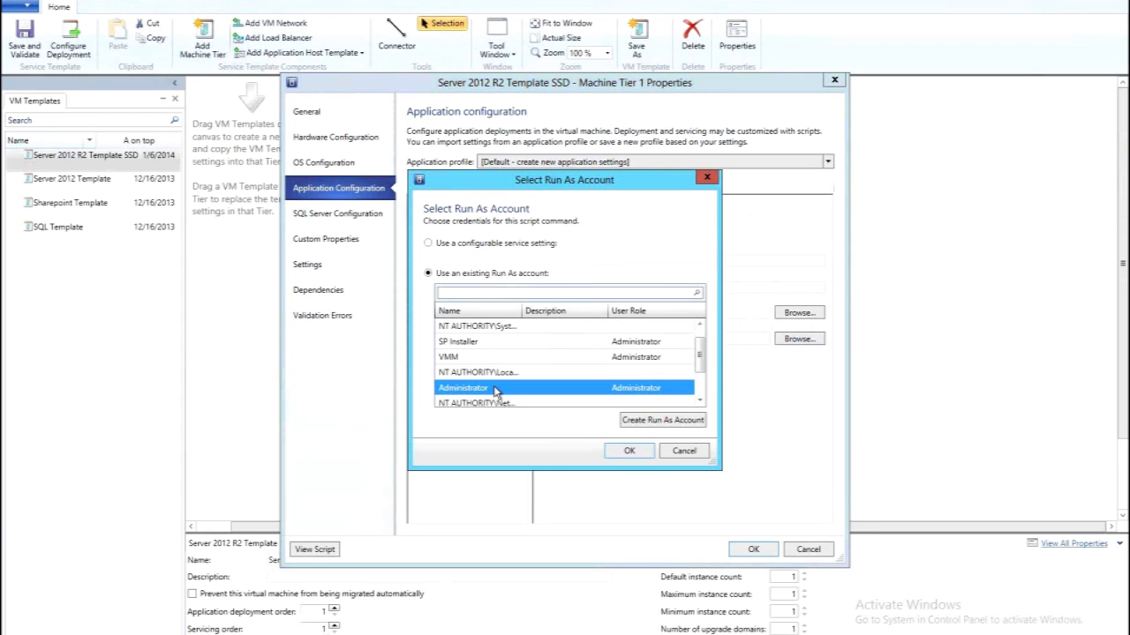
key("Return")
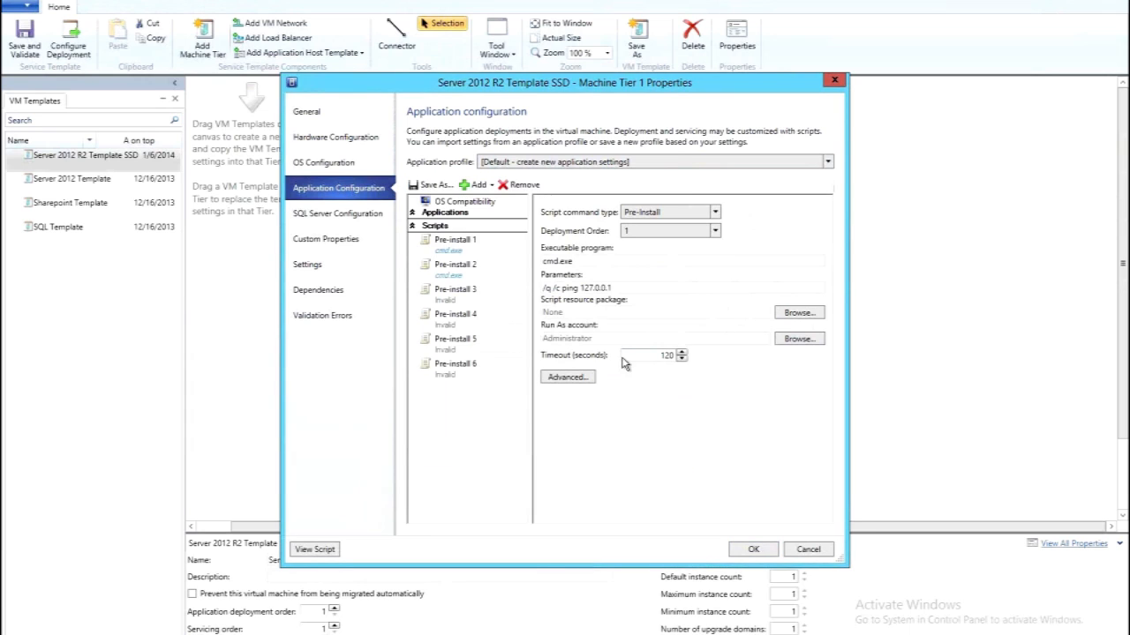
type("3600")
- Set the Pre-install 2 timeout to 3600 seconds and give it Pre-install 1's parameters, /q /c ping 127.0.0.1
left_click(446, 268)
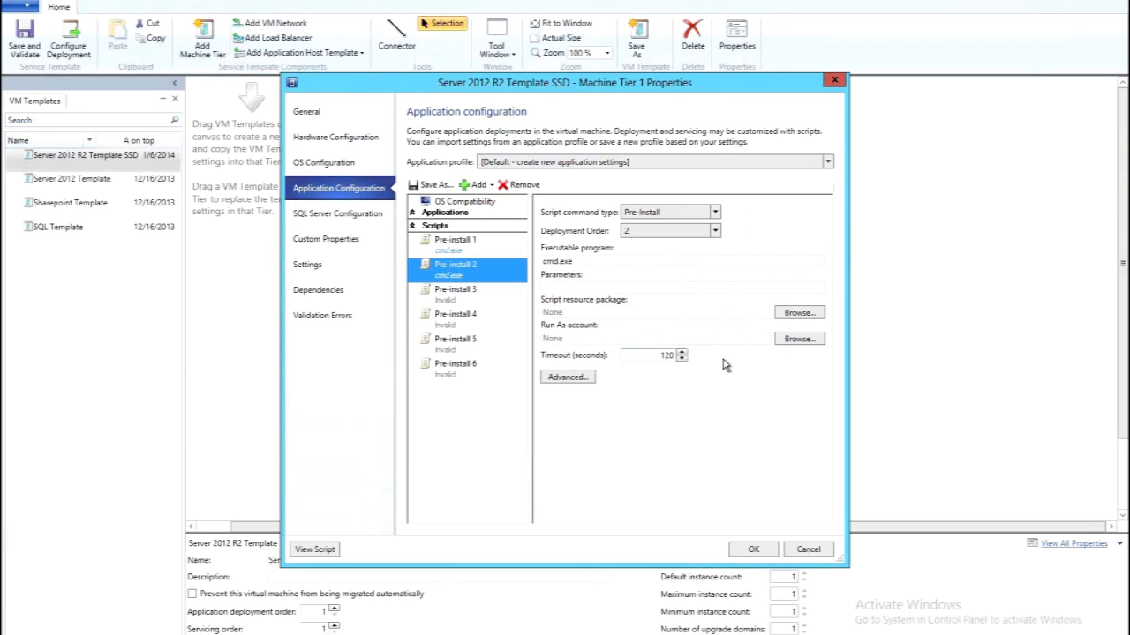
key("Tab")
type("3")
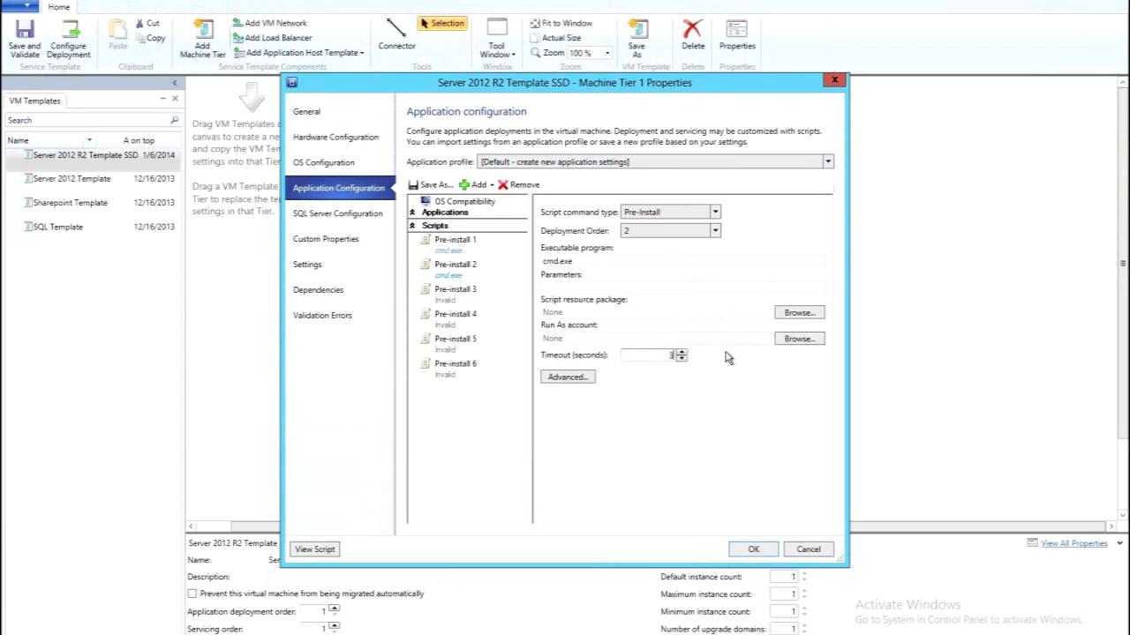
type("600")
left_click(476, 246)
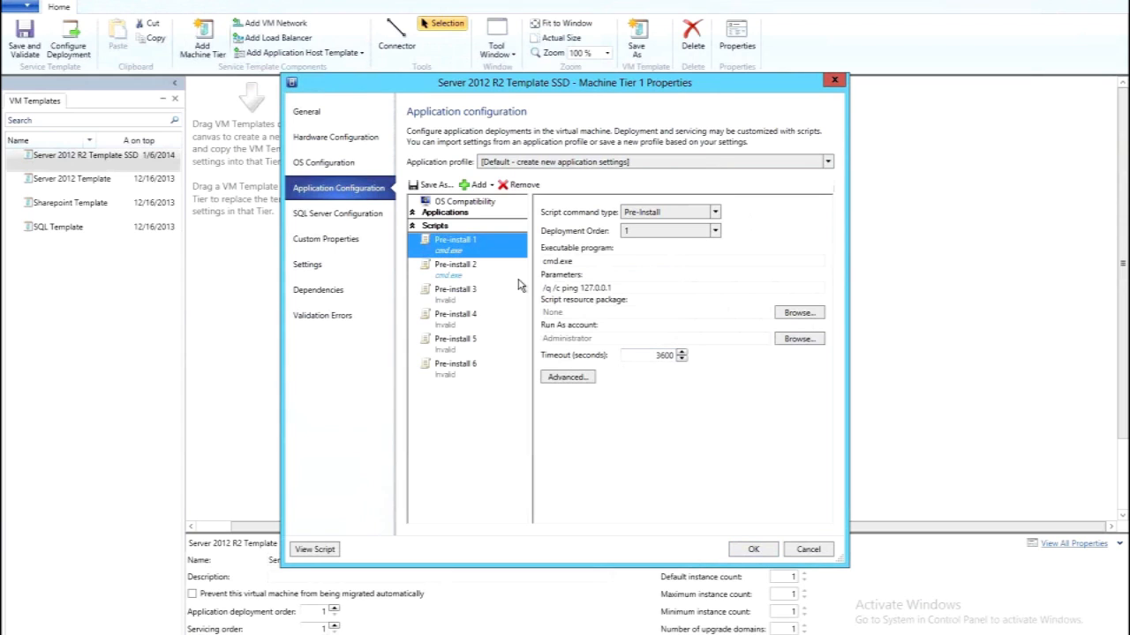
left_click(476, 266)
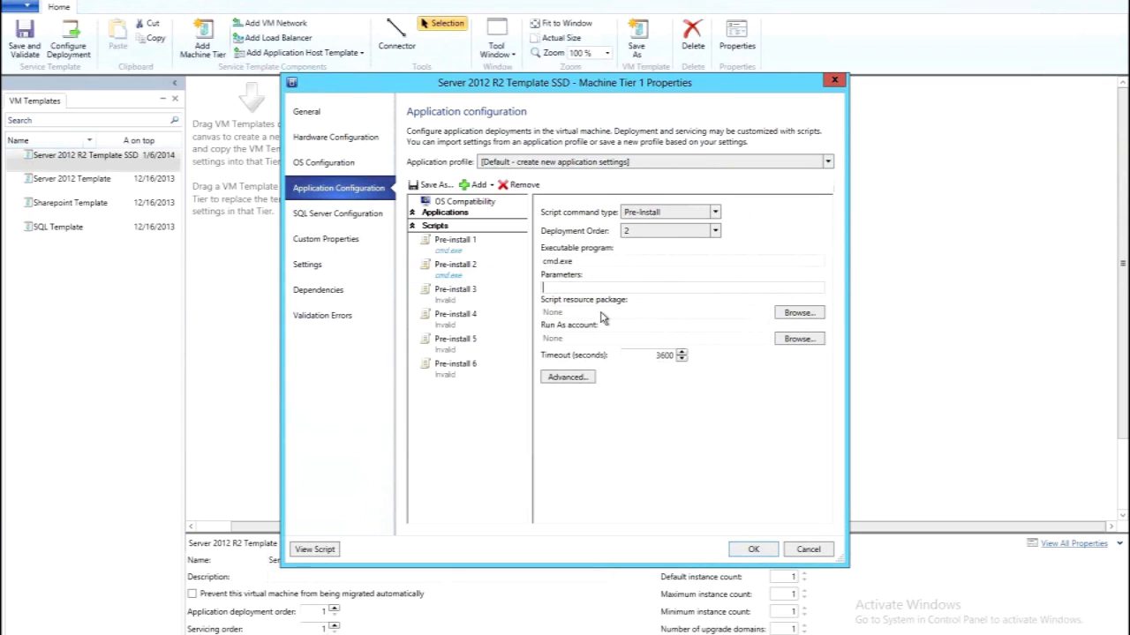
- Set Pre-install 1's restart policy to always restart after the script has finished running
left_click(476, 252)
key("Return")
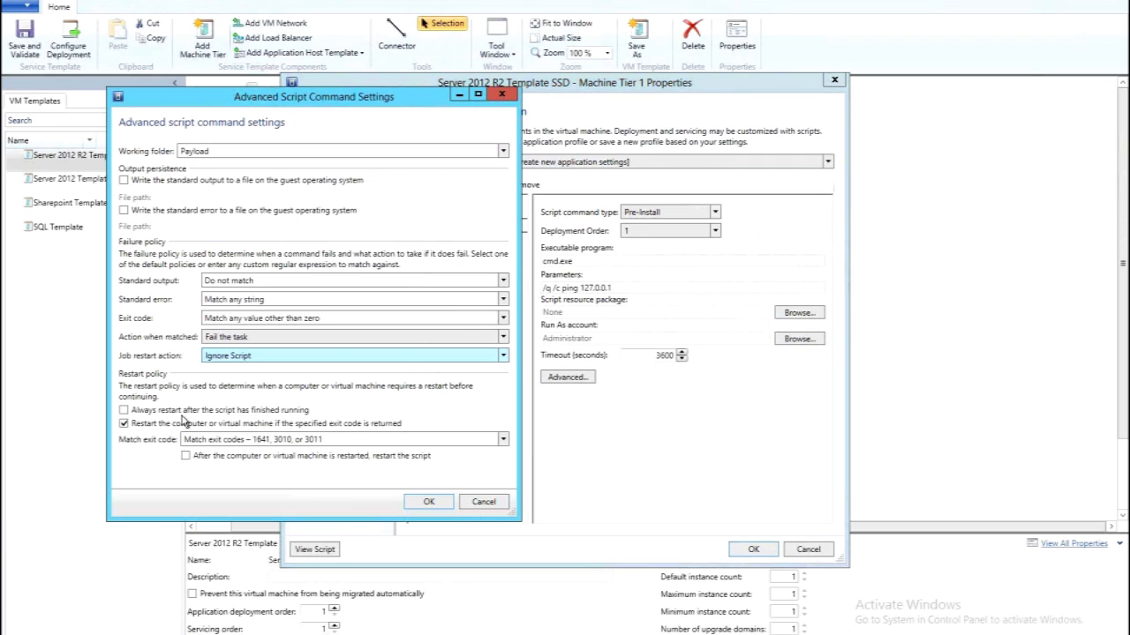
left_click(172, 410)
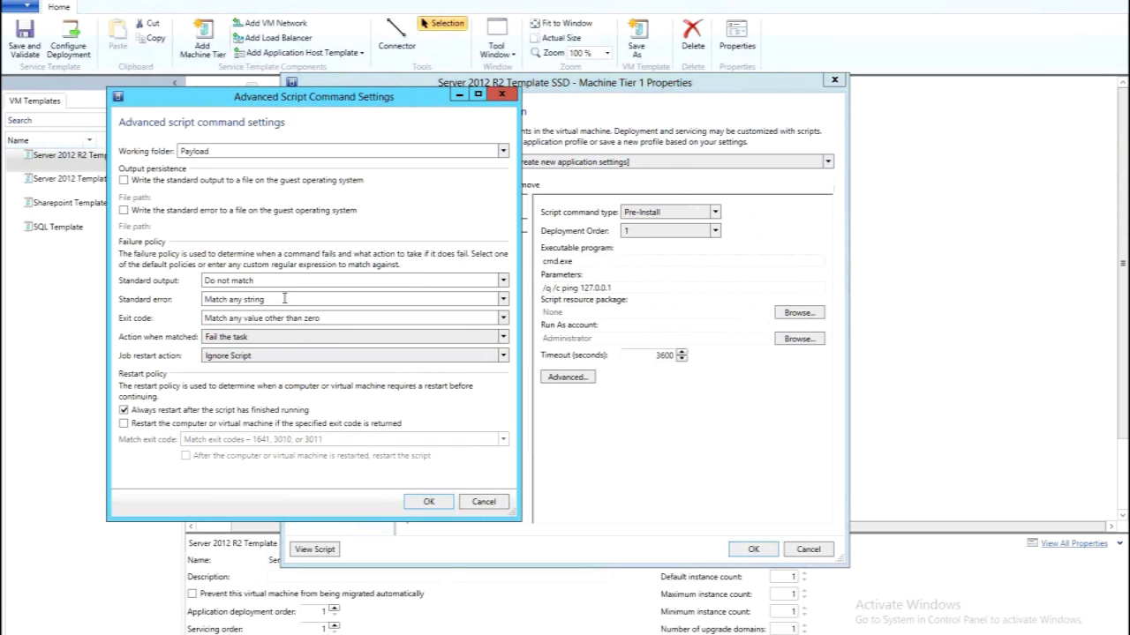
key("Return")
- Assign the Administrator Run As account to Pre-install 2 and confirm its advanced script command settings
left_click(455, 265)
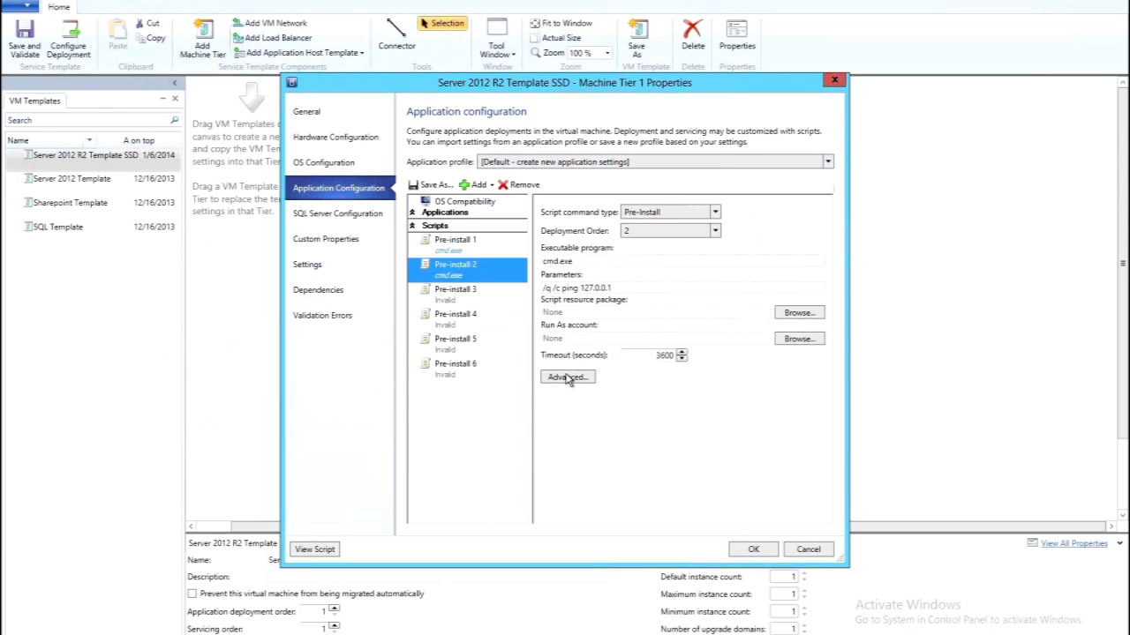
left_click(794, 339)
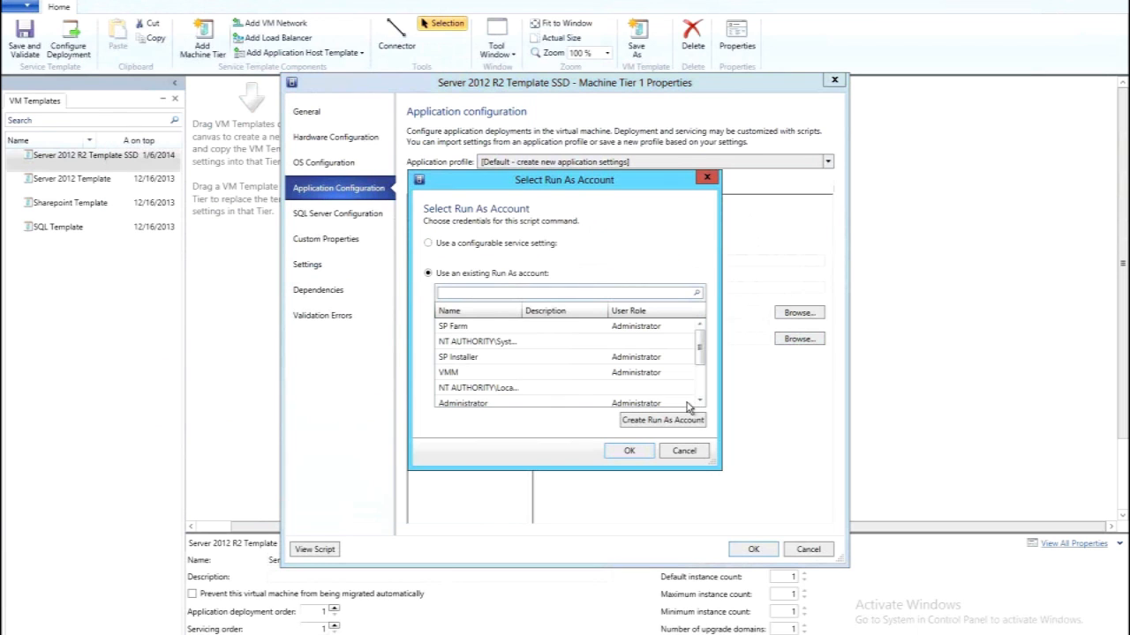
double_click(578, 388)
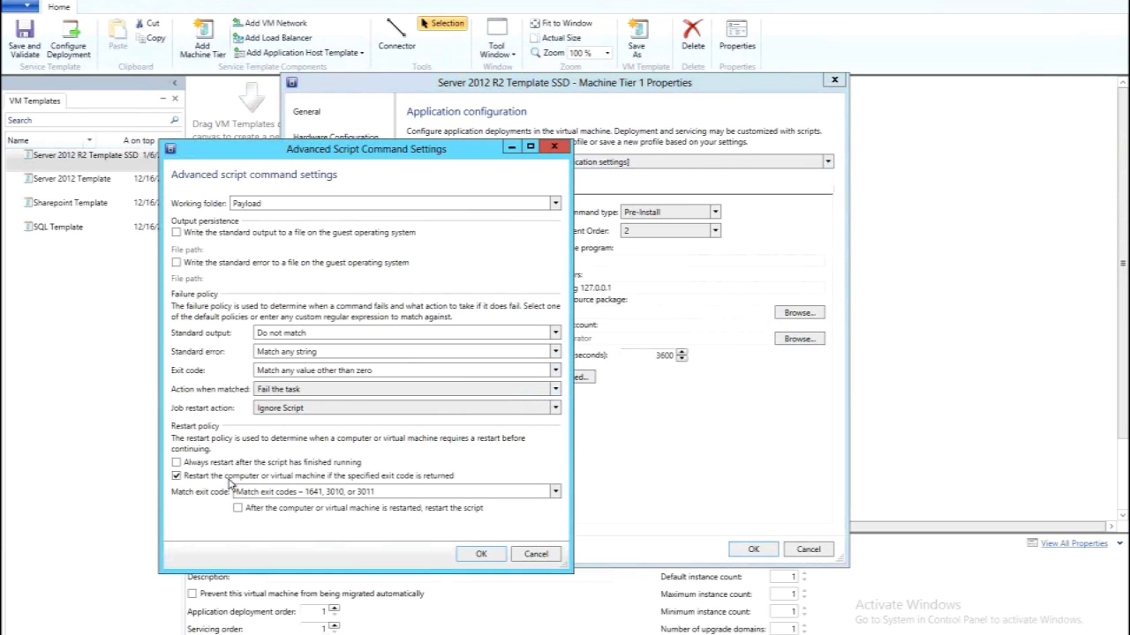
left_click(476, 554)
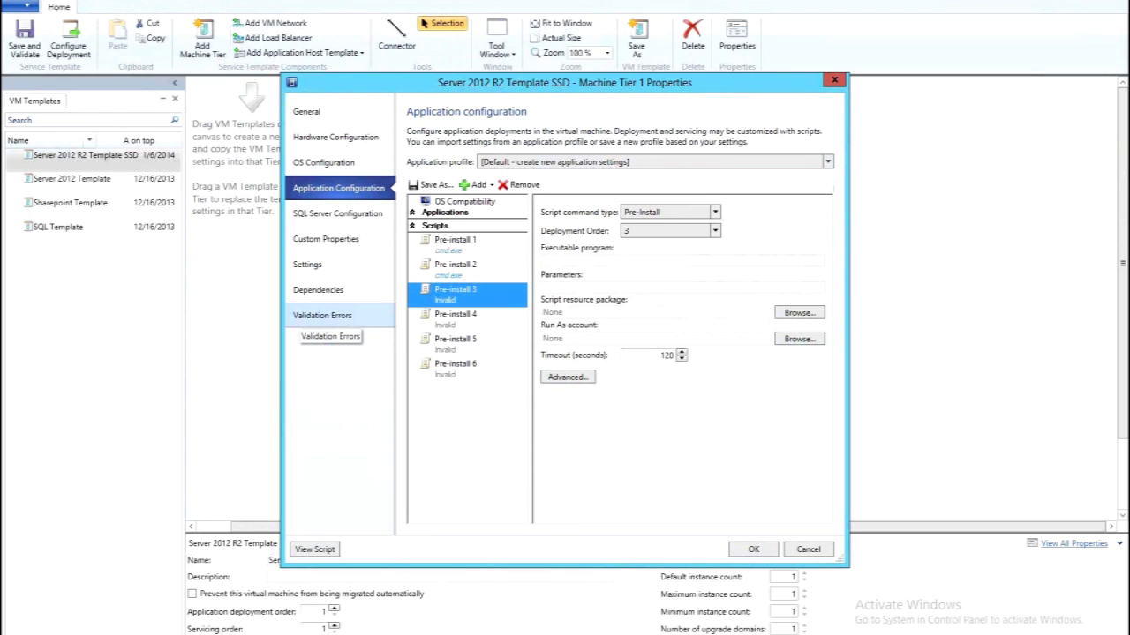
- Set Pre-install 3 to run %windir%\System32\WindowsPowerShell\v1.0\powershell.exe with parameters -command set-executionpolicy bypass -force
left_click(589, 261)
type("%windir%\\System32\\WindowsPowerShell\\v1.0\\powershell.exe")
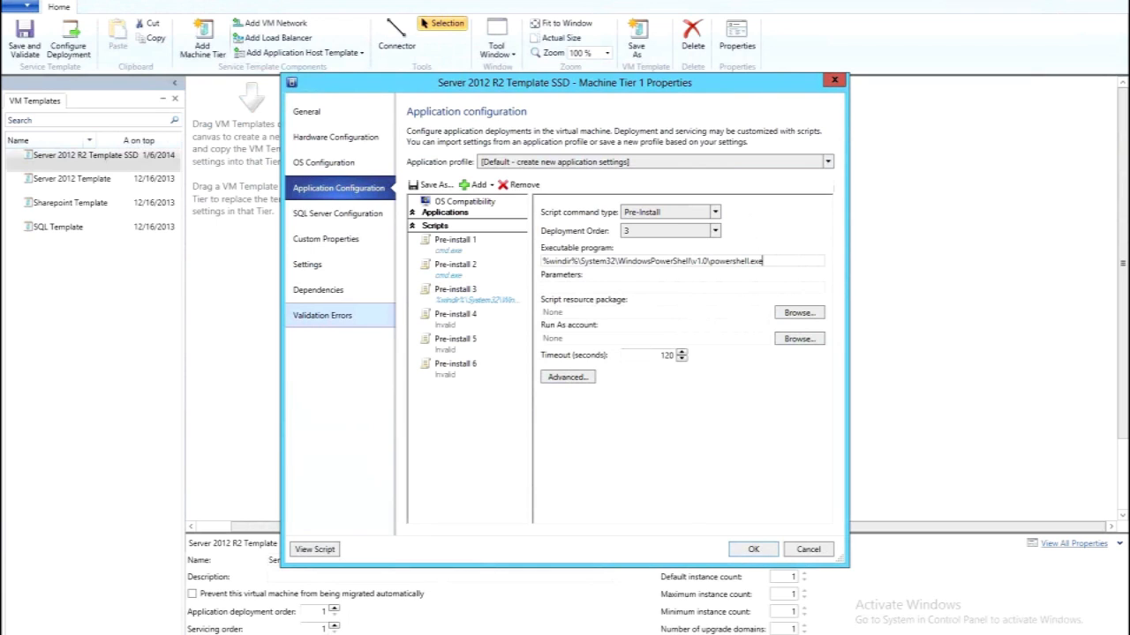
left_click(558, 284)
type("-command set-executionpolicy bypass -force")
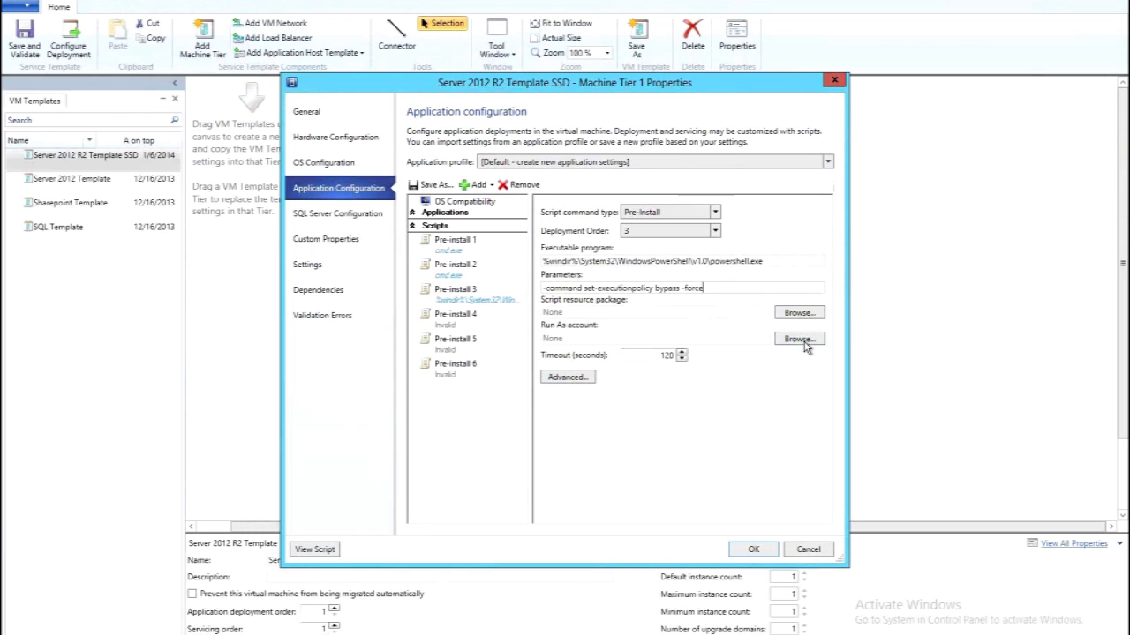
- Assign the Administrator Run As account to Pre-install 3 and set its timeout to 3600 seconds
left_click(803, 342)
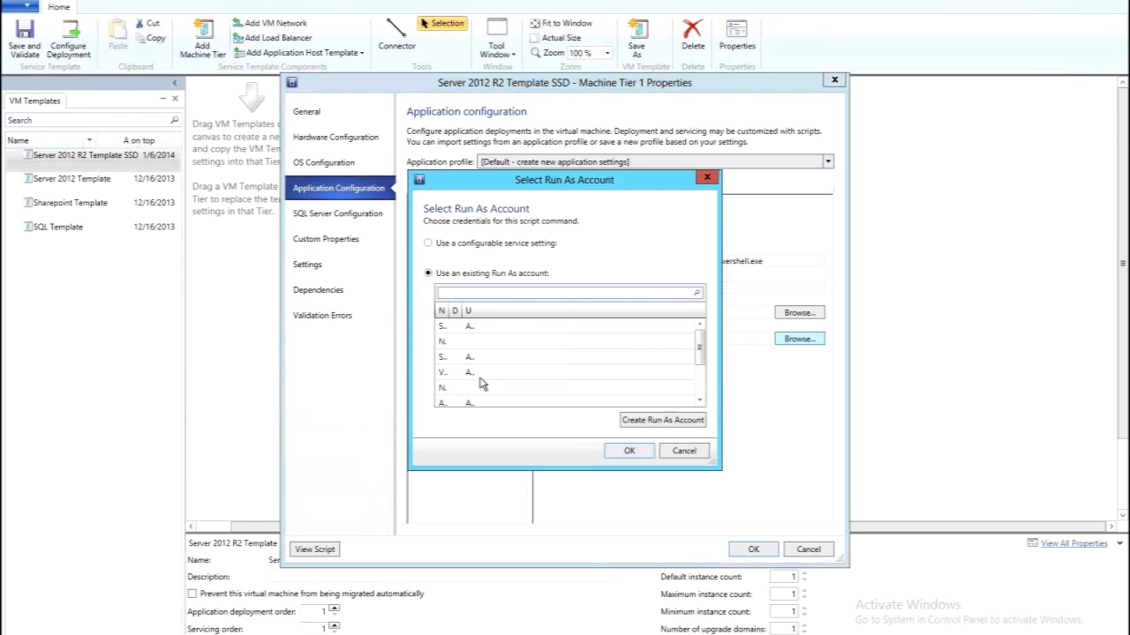
left_click(490, 389)
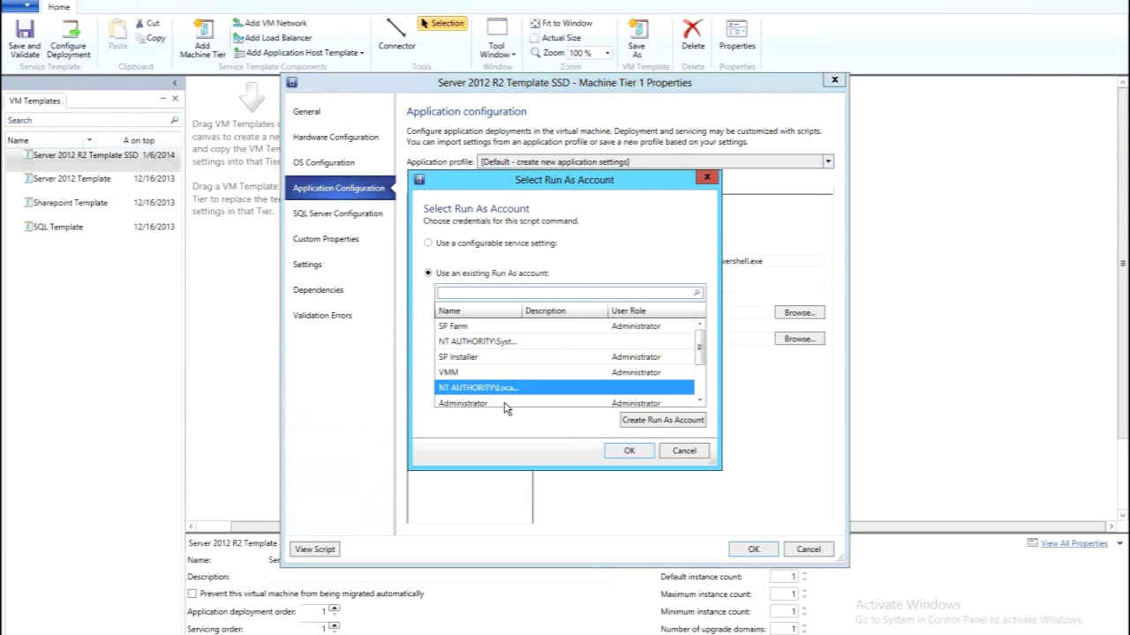
left_click(506, 405)
left_click(629, 450)
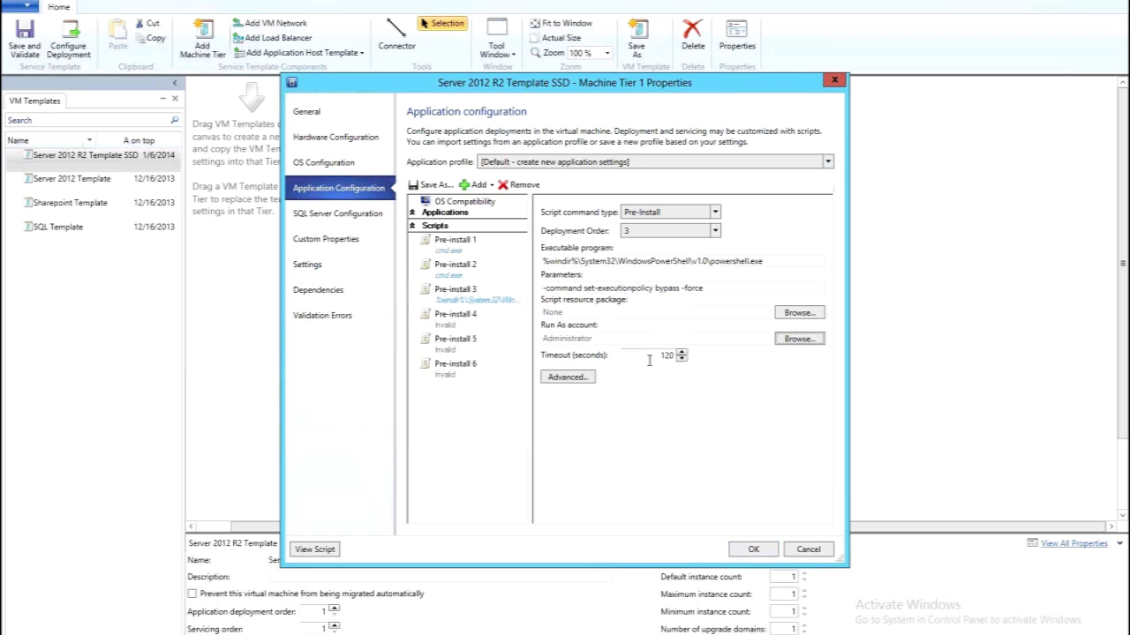
key("Tab")
type("3600")
- Set the executable program of Pre-install 4 and Pre-install 5 to %windir%\System32\WindowsPowerShell\v1.0\powershell.exe
left_click(463, 329)
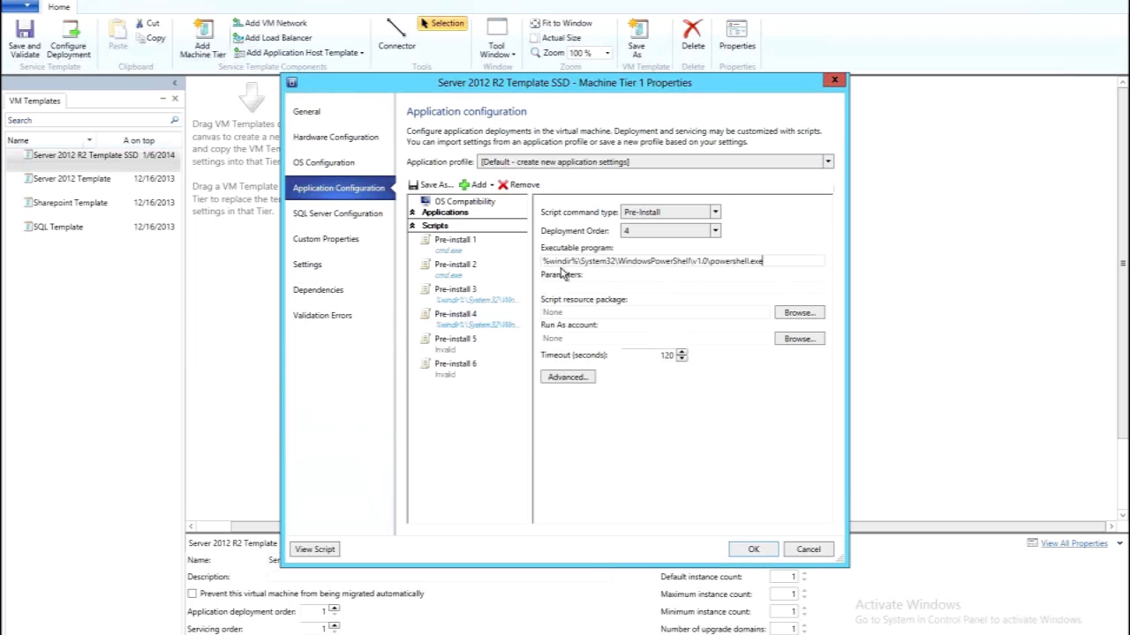
left_click(521, 341)
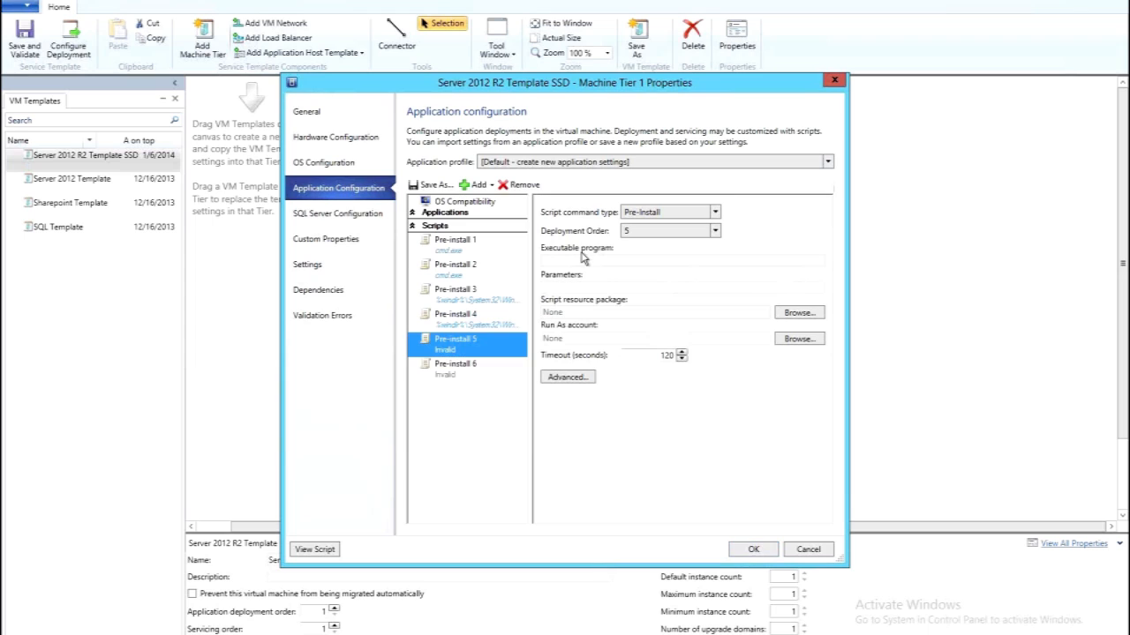
left_click(581, 257)
type("%windir%\\System32\\WindowsPowerShell\\v1.0\\powershell.exe")
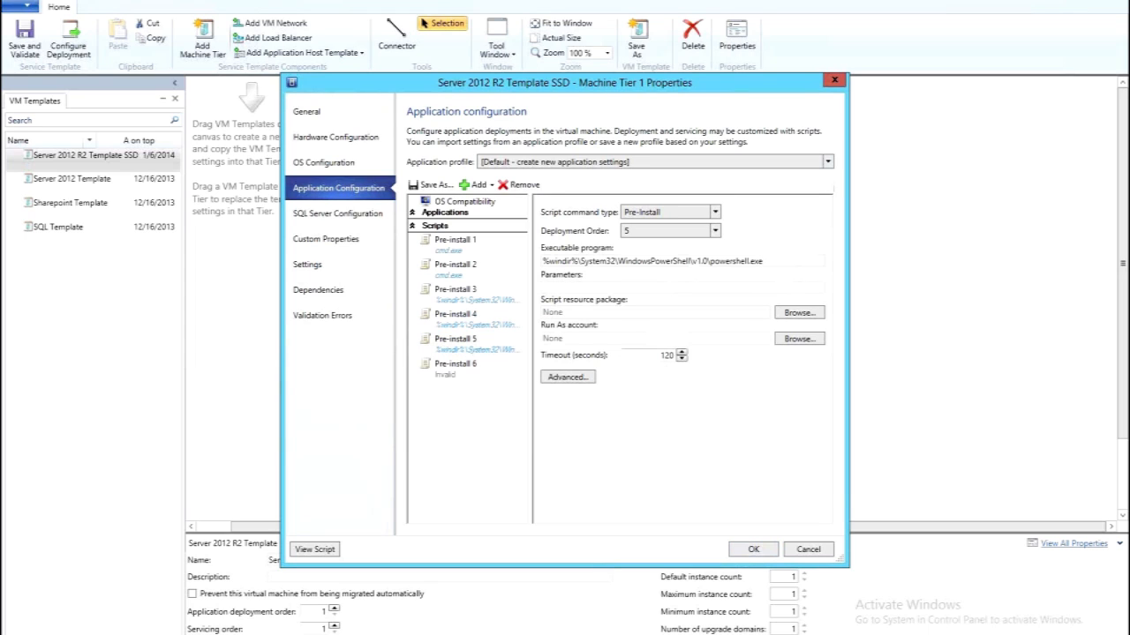
left_click(468, 319)
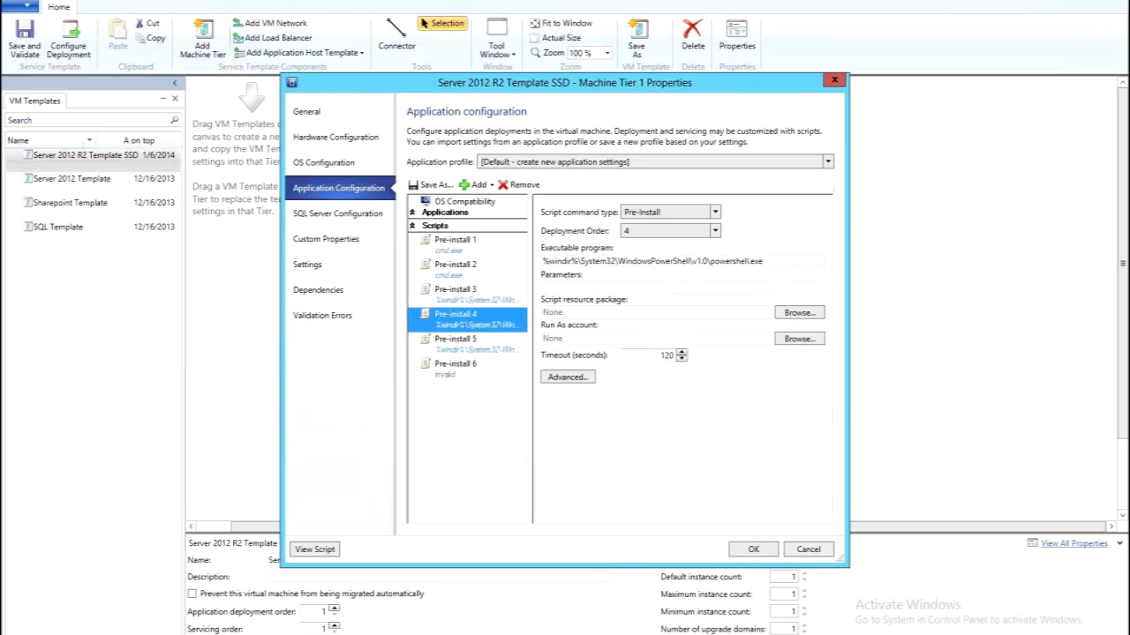
left_click(629, 290)
type("webaccessserver @computername@ -sessionhost @computername@ -verbose")
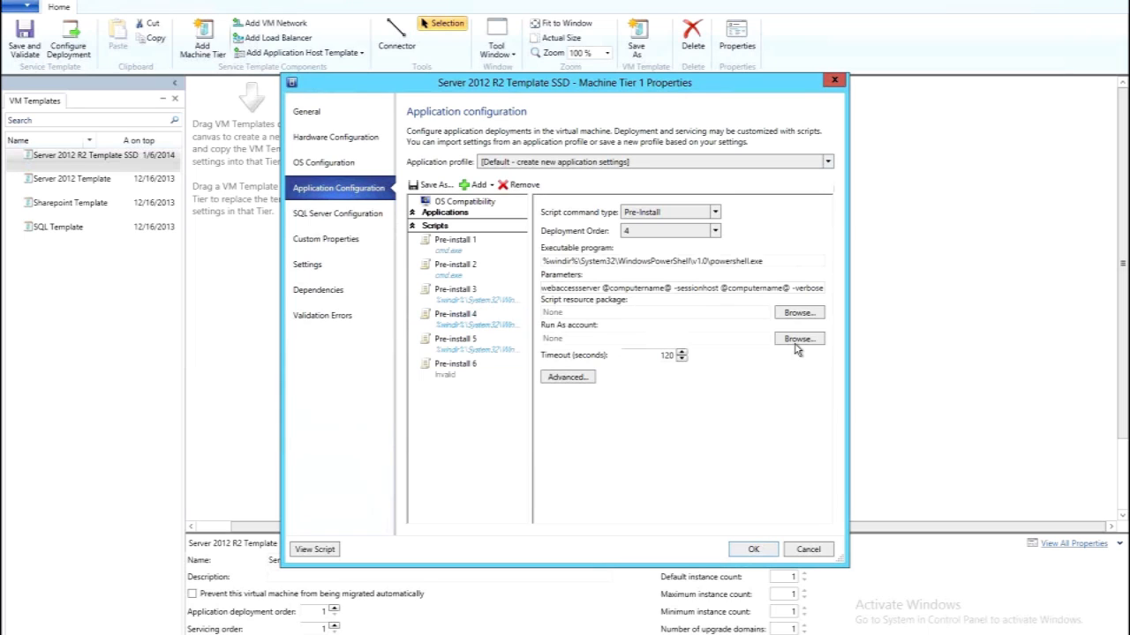
- Assign the Administrator Run As account to Pre-install 4 and set its timeout to 3600 seconds
left_click(797, 341)
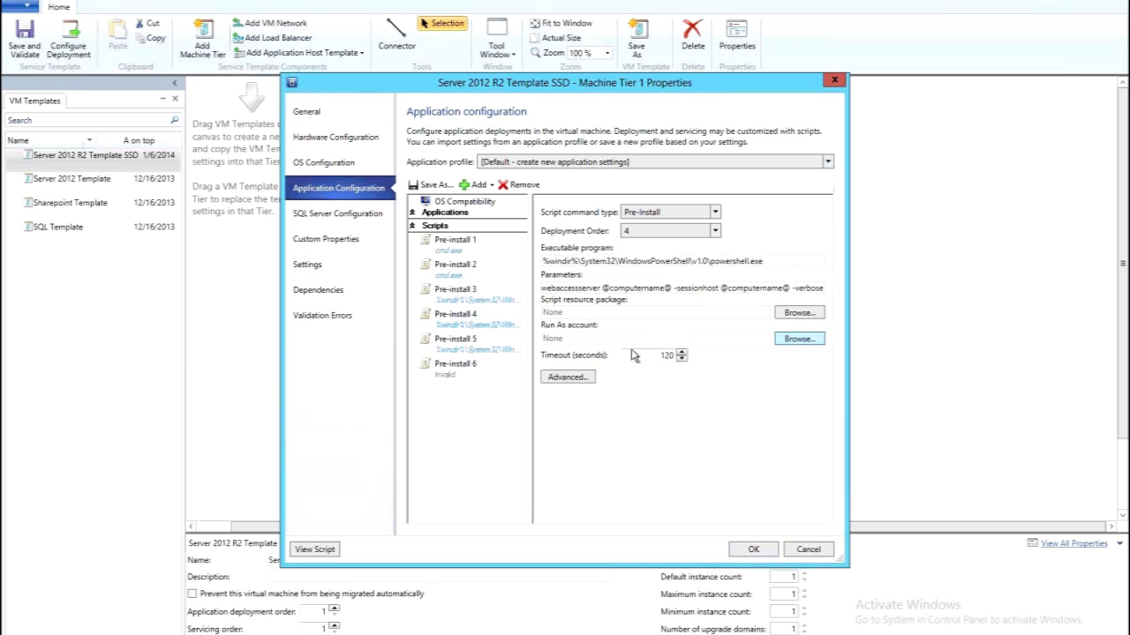
left_click(499, 394)
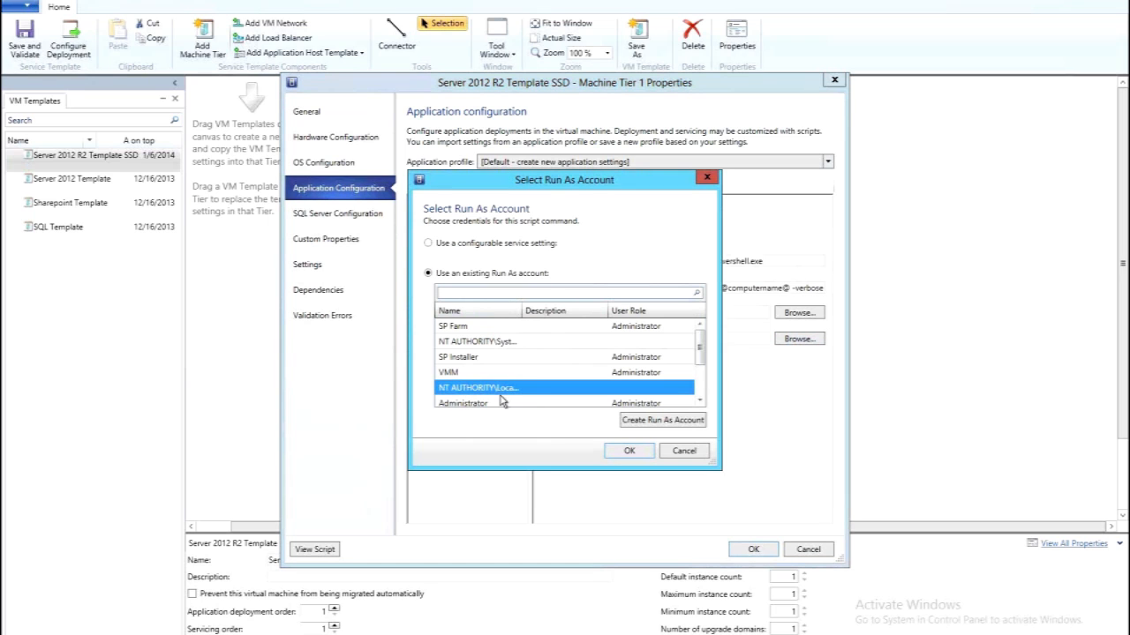
left_click(629, 451)
left_click_drag(650, 358, 705, 354)
type("3600")
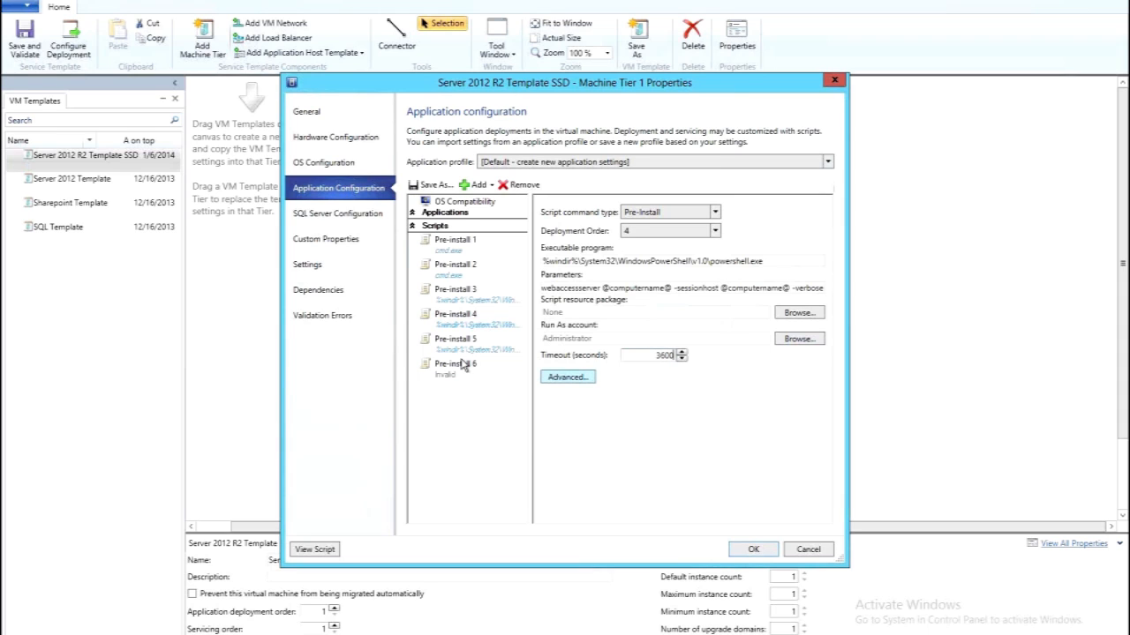
left_click(455, 343)
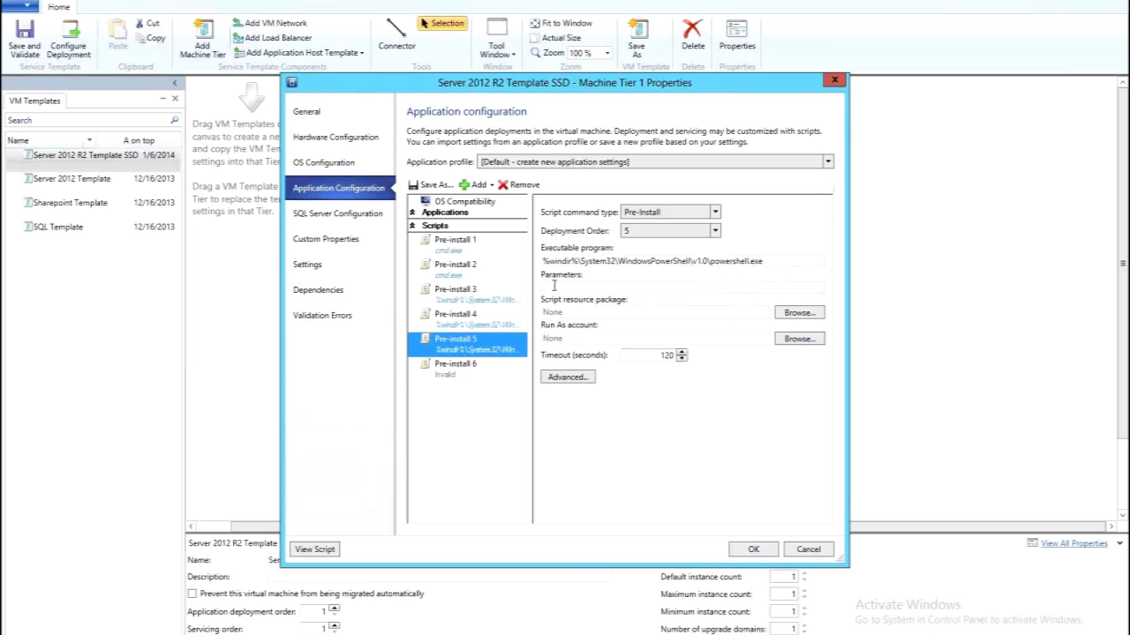
left_click(671, 288)
key("ctrl+v")
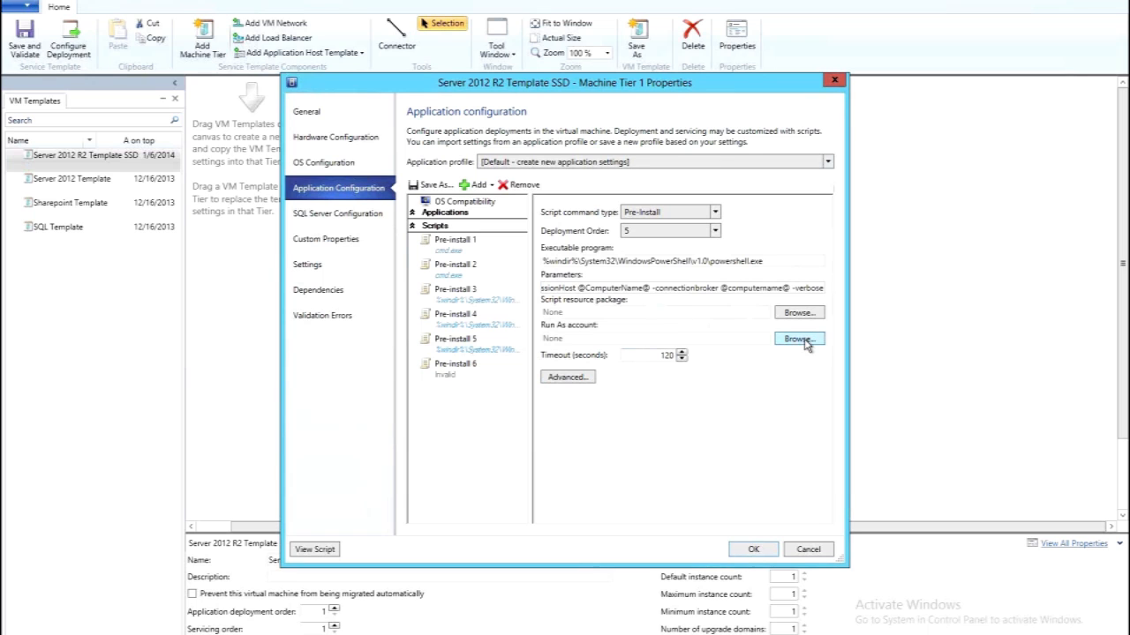
left_click(496, 402)
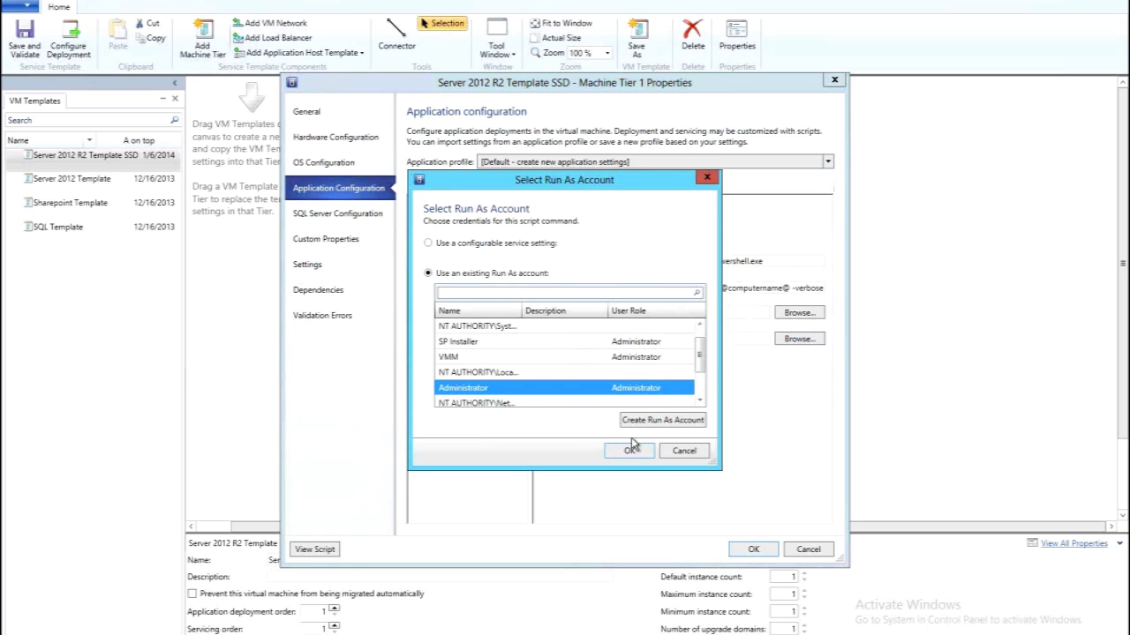
left_click(629, 451)
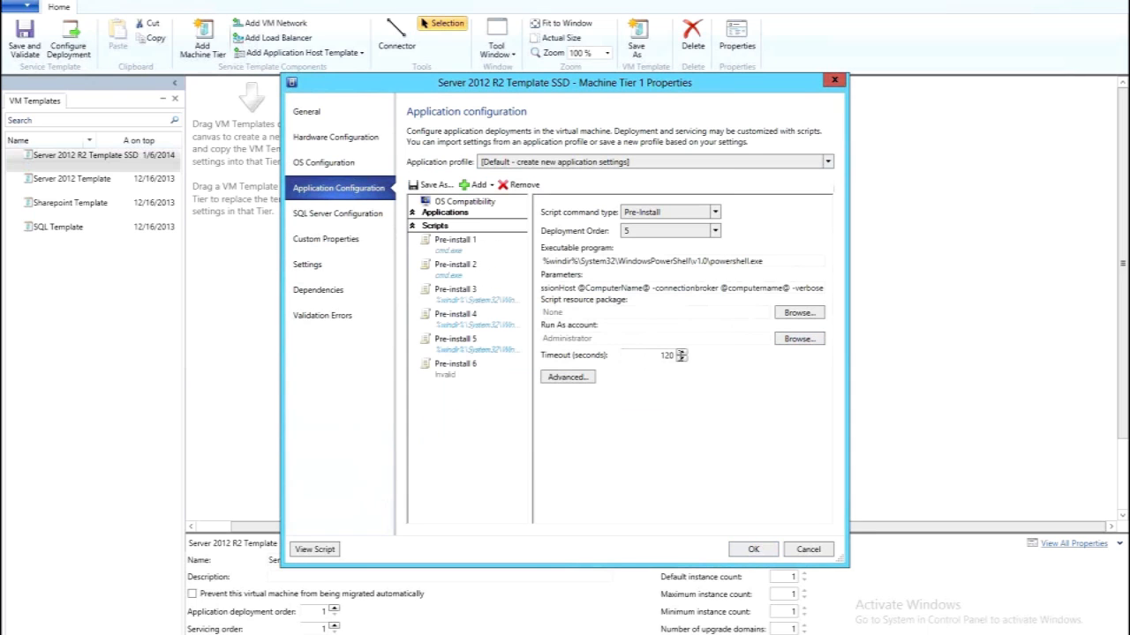
- Set the Pre-install 5 script's timeout to 3600 seconds
key("Tab")
type("3600")
- Set the Pre-install 6 executable program to cmd.exe and enter parameters ending in ACTIONS_USE_COMPUTER_ACCOUNT=1 AcceptEndUserLicenseAgreement=1
left_click(462, 377)
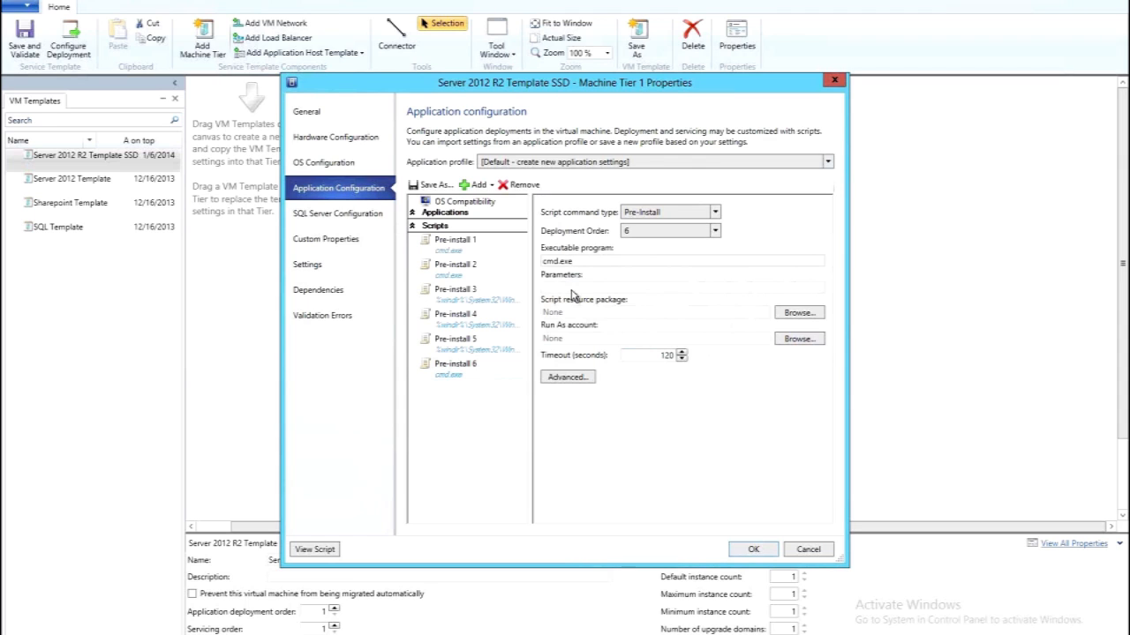
key("Tab")
key("ctrl+v")
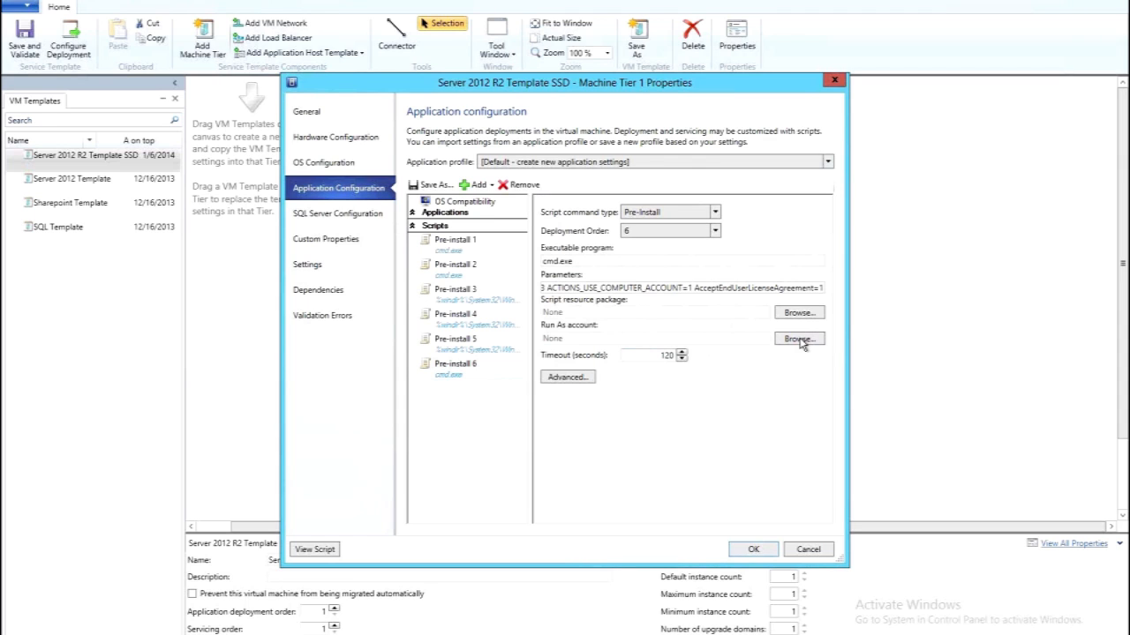
- Assign the Administrator Run As account to Pre-install 6 and set its timeout to 3600 seconds
left_click(798, 340)
left_click(496, 400)
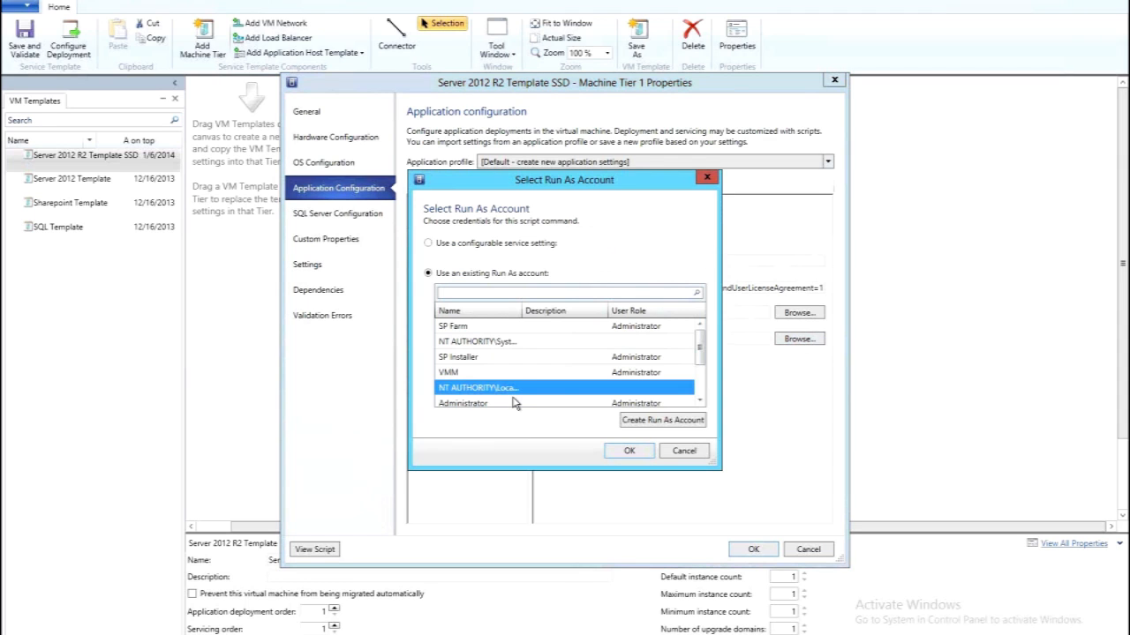
left_click(629, 452)
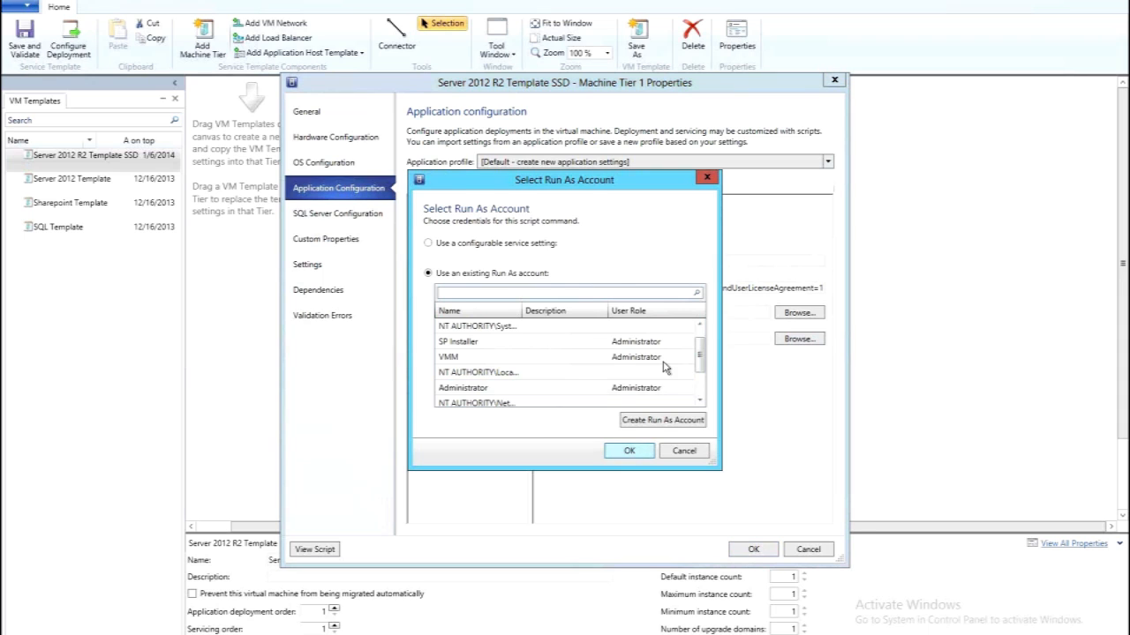
double_click(671, 356)
key("BackSpace")
type("3600")
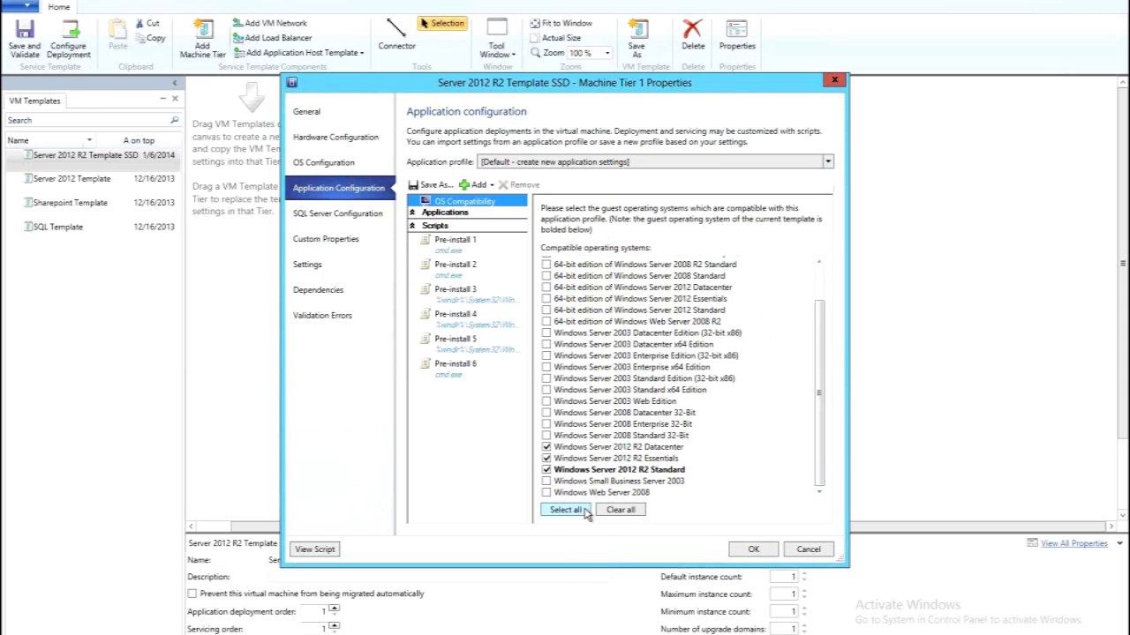
- Mark every operating system as compatible with the first tier's application profile and accept the tier's properties
left_click(584, 512)
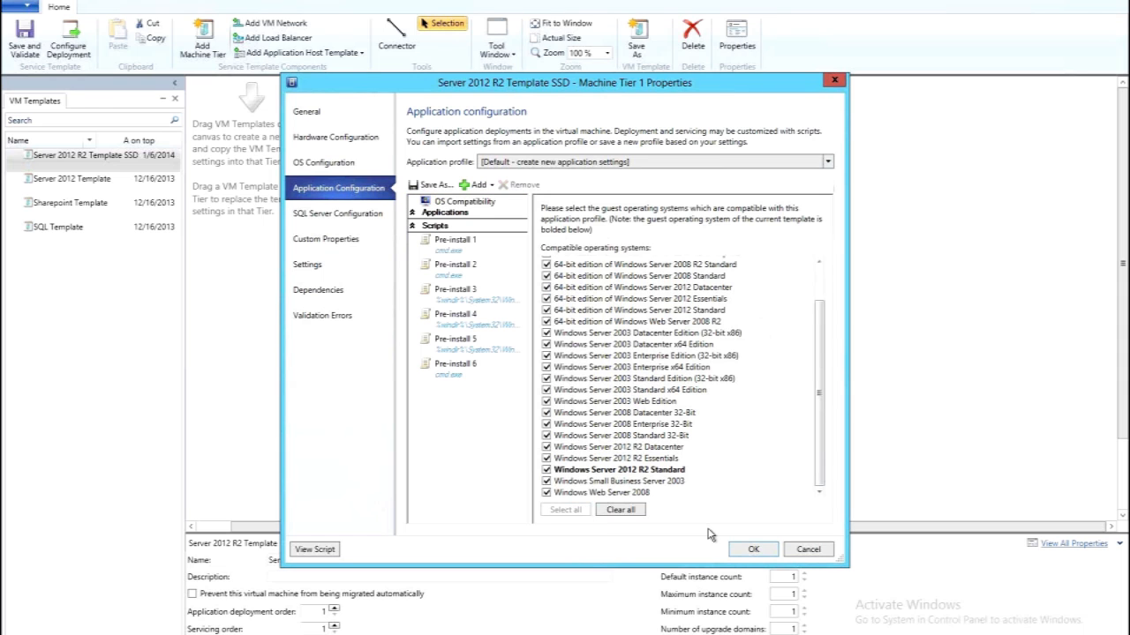
left_click(761, 548)
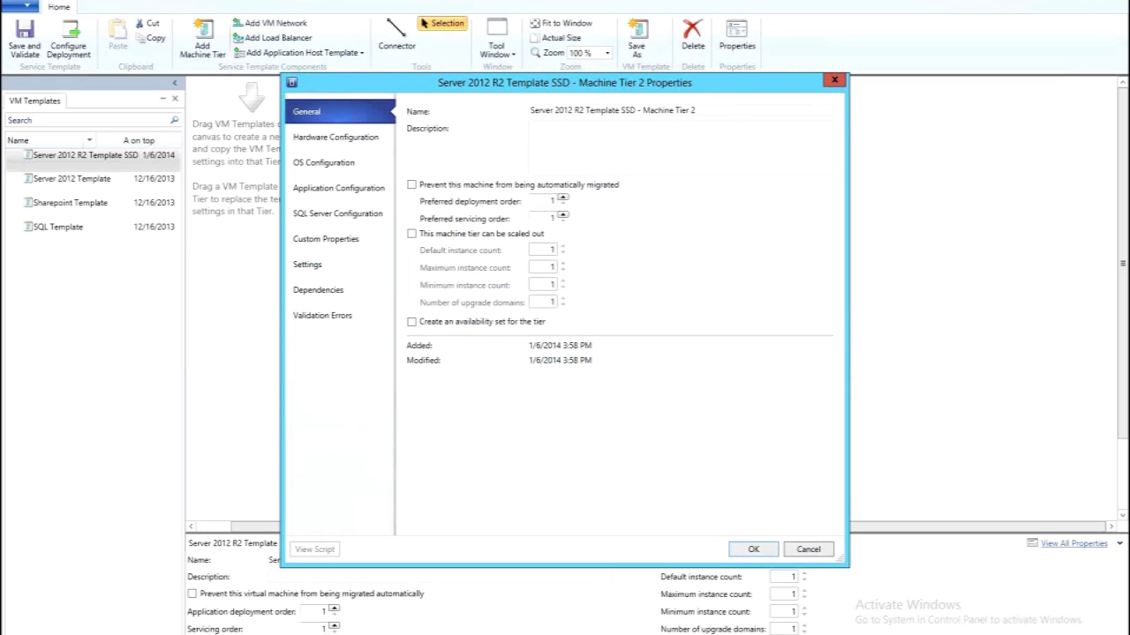
- Rename Machine Tier 2 as RDS Scaleout and set its preferred deployment and servicing orders to 2
triple_click(708, 110)
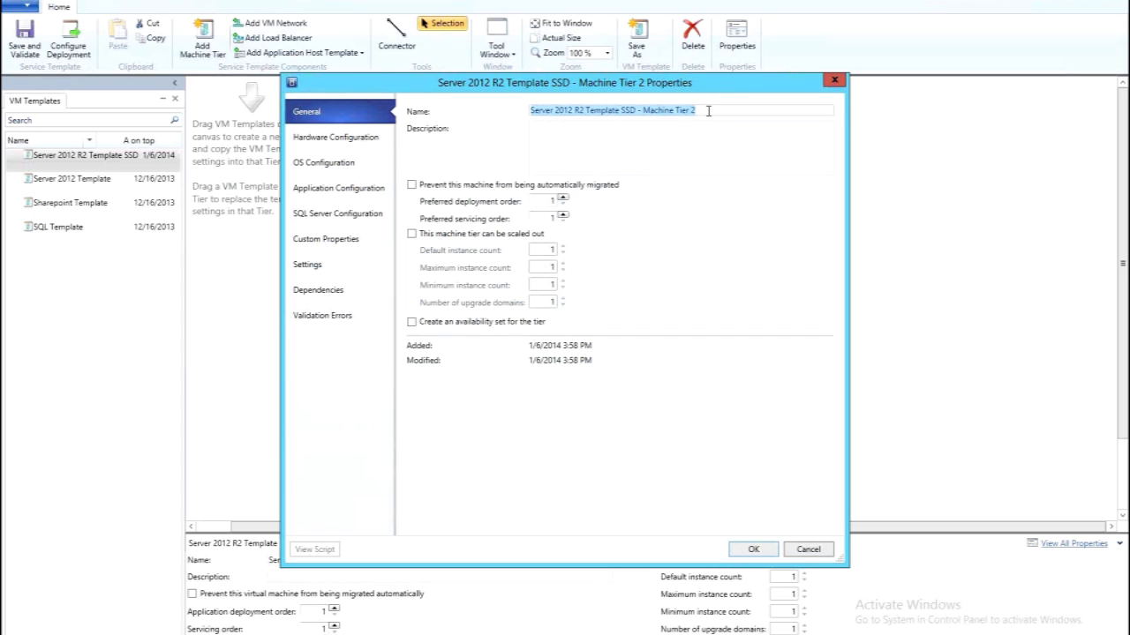
type("RDS Scaleout")
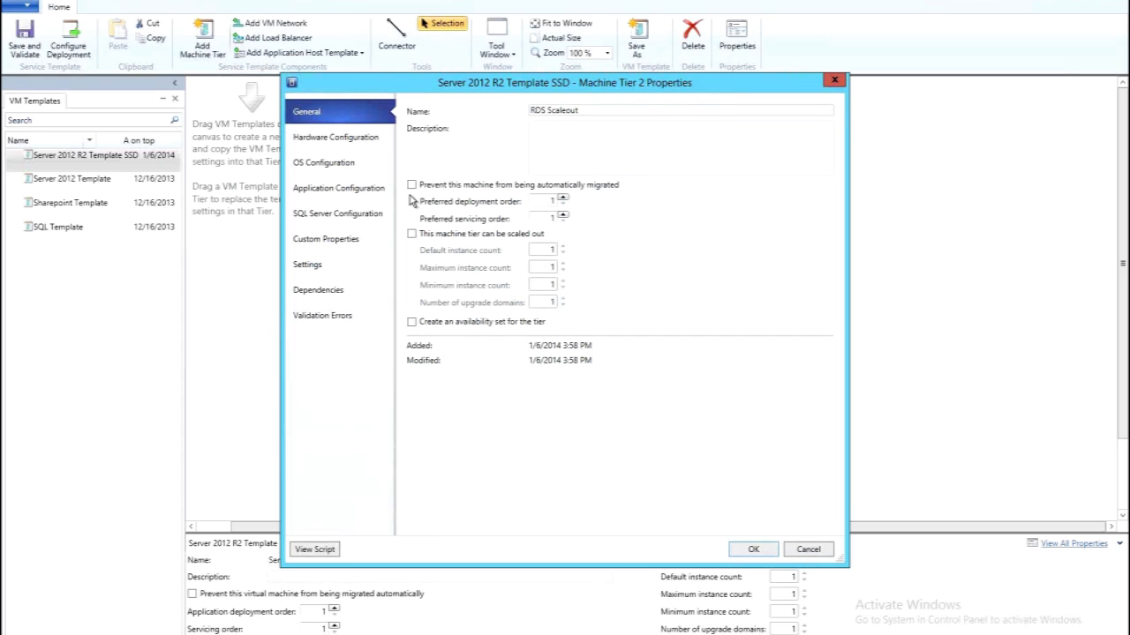
left_click(562, 198)
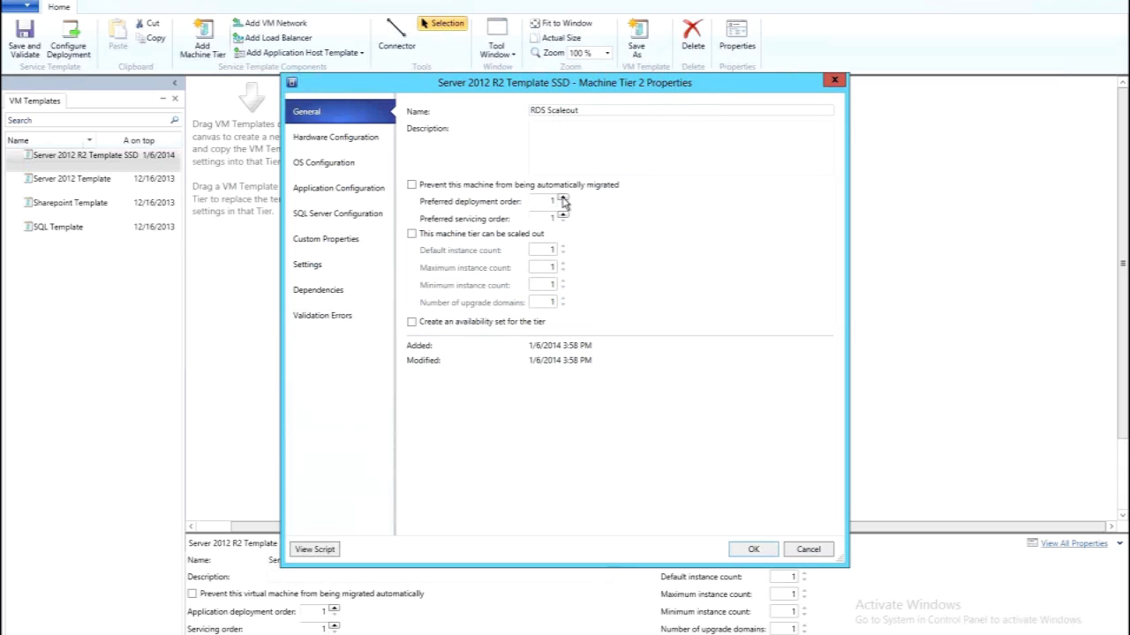
left_click(562, 215)
- Allow the RDS Scaleout tier to be scaled out and set its maximum instance count to 5
left_click(532, 235)
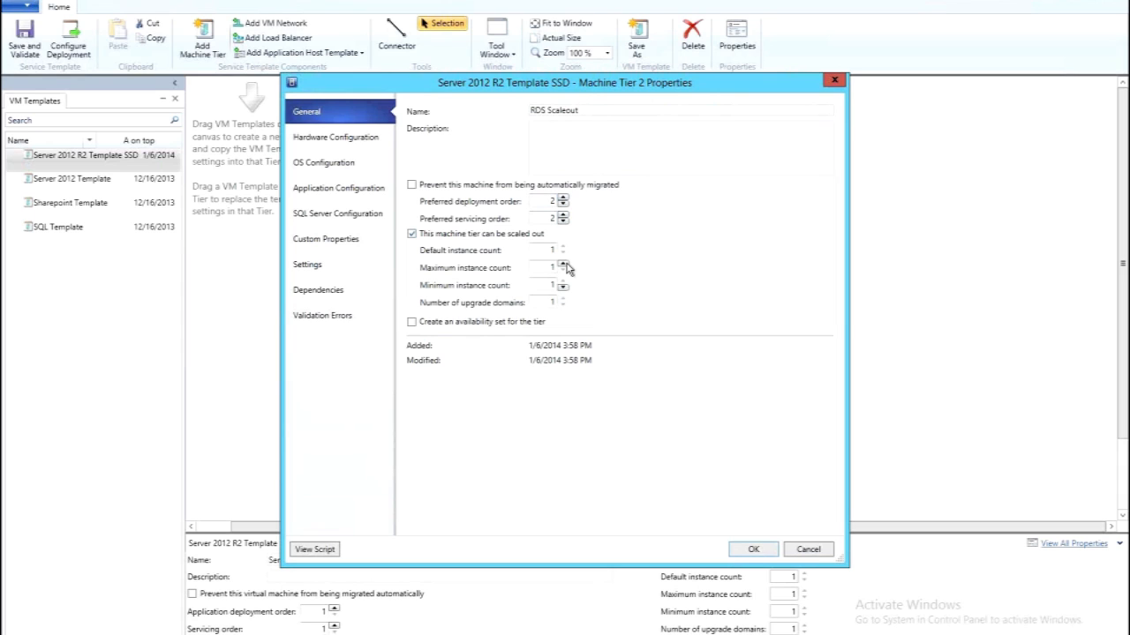
left_click(559, 265)
type("5")
- Set the number of processors in the second tier's hardware configuration to 6
left_click(380, 141)
left_click(451, 194)
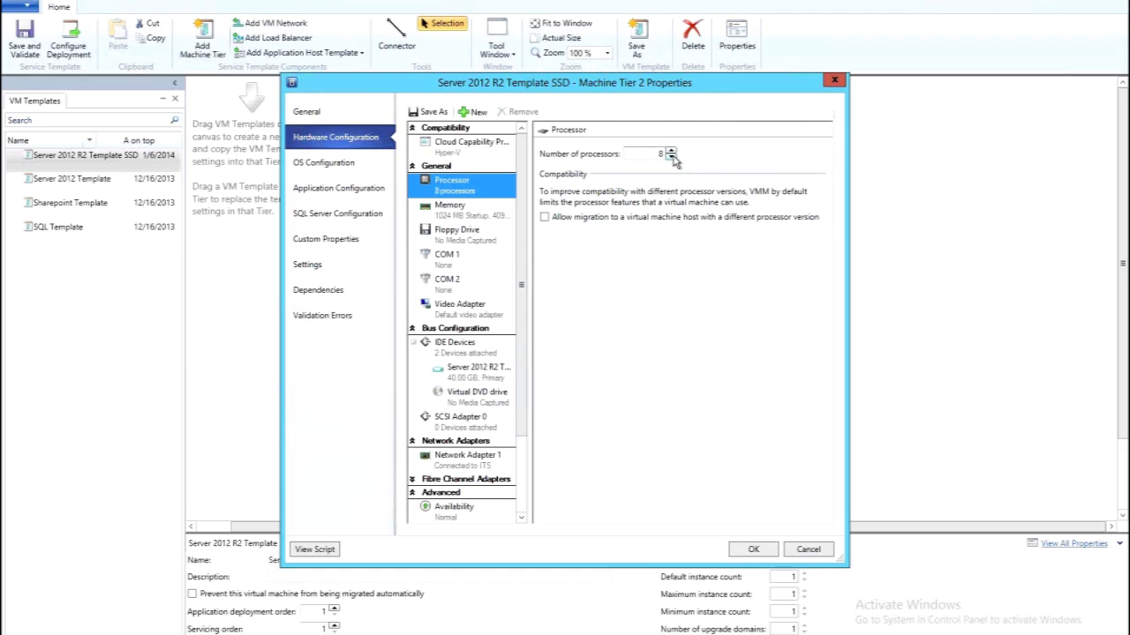
left_click(671, 157)
left_click(671, 158)
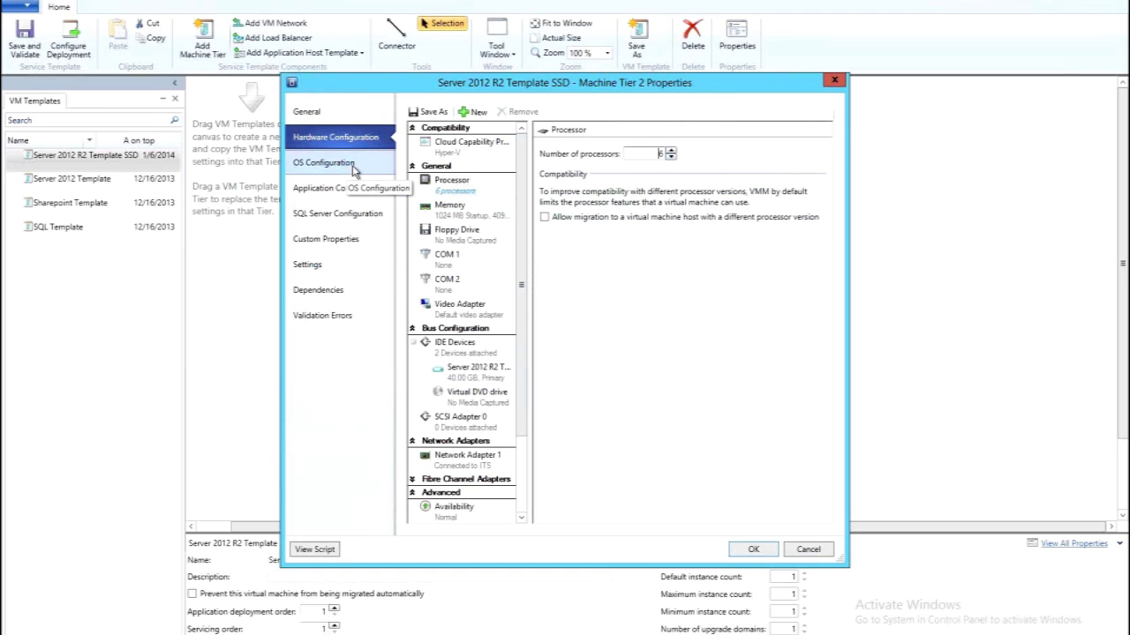
- Set the computer name in the second tier's OS identity information to RDSH##
left_click(353, 165)
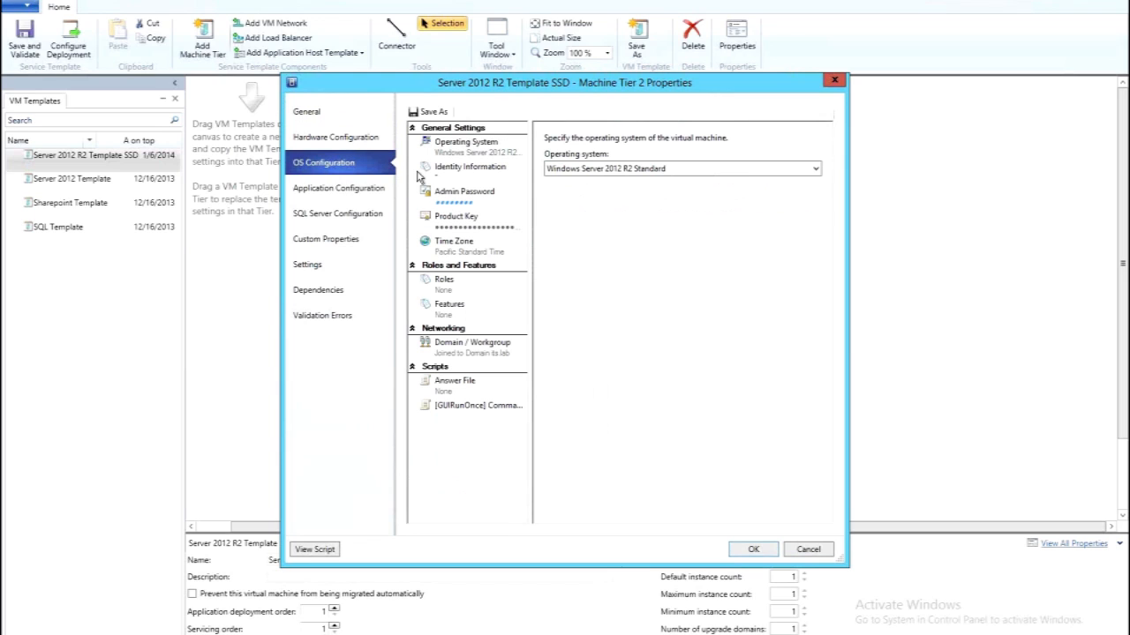
left_click(435, 178)
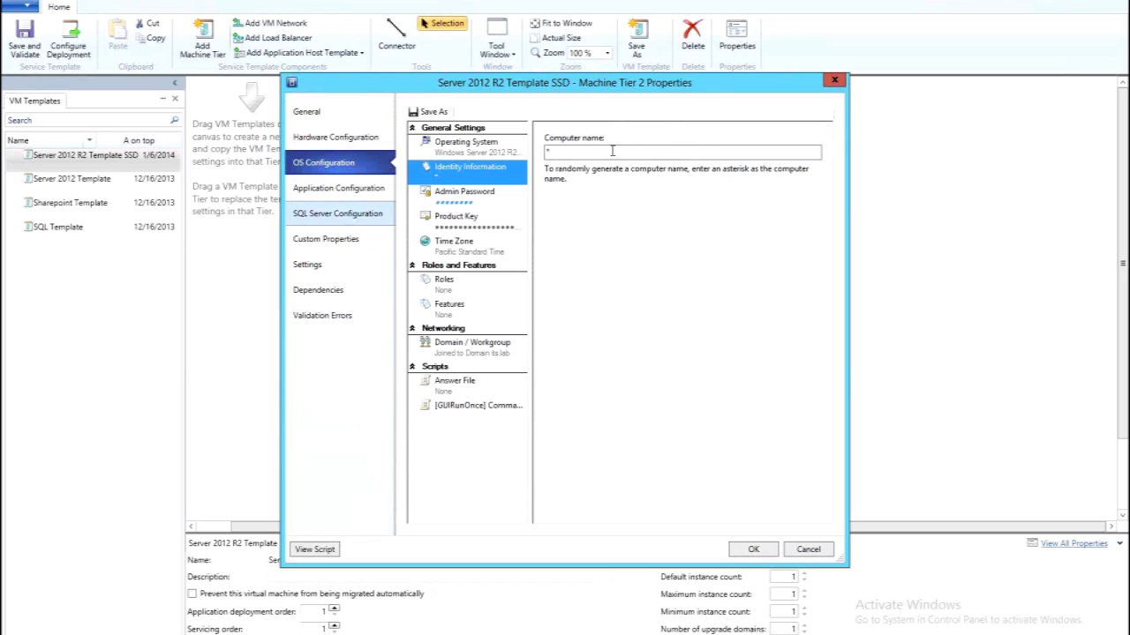
left_click(559, 152)
type("RDSH##")
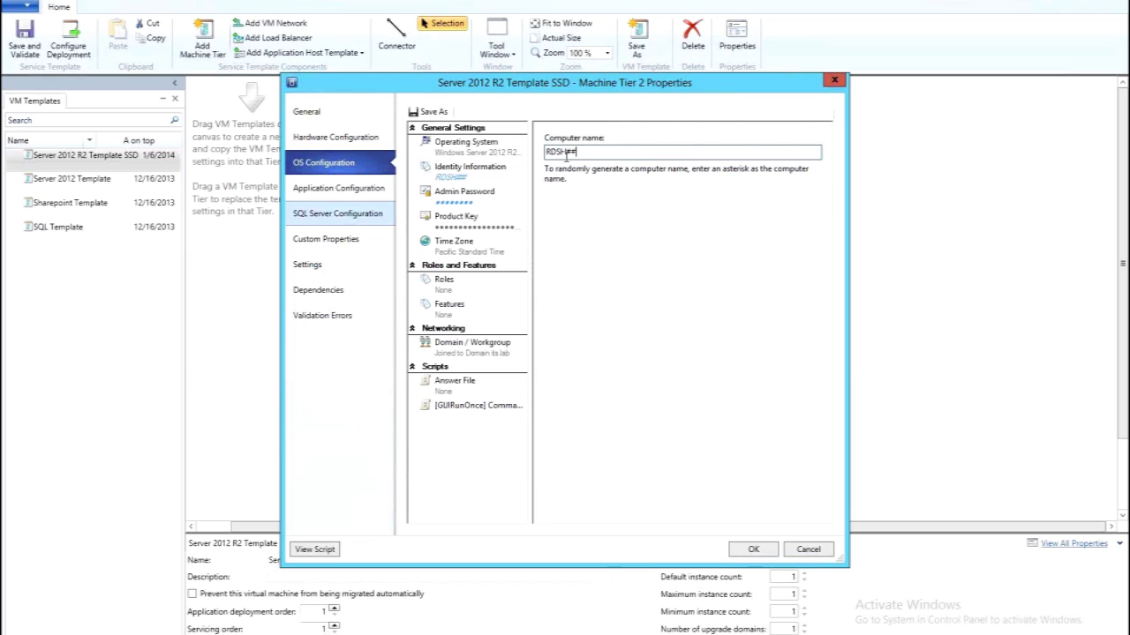
- Enable the Remote Desktop Services role with Remote Desktop Session Host for the second tier, and review its domain join settings
left_click(441, 285)
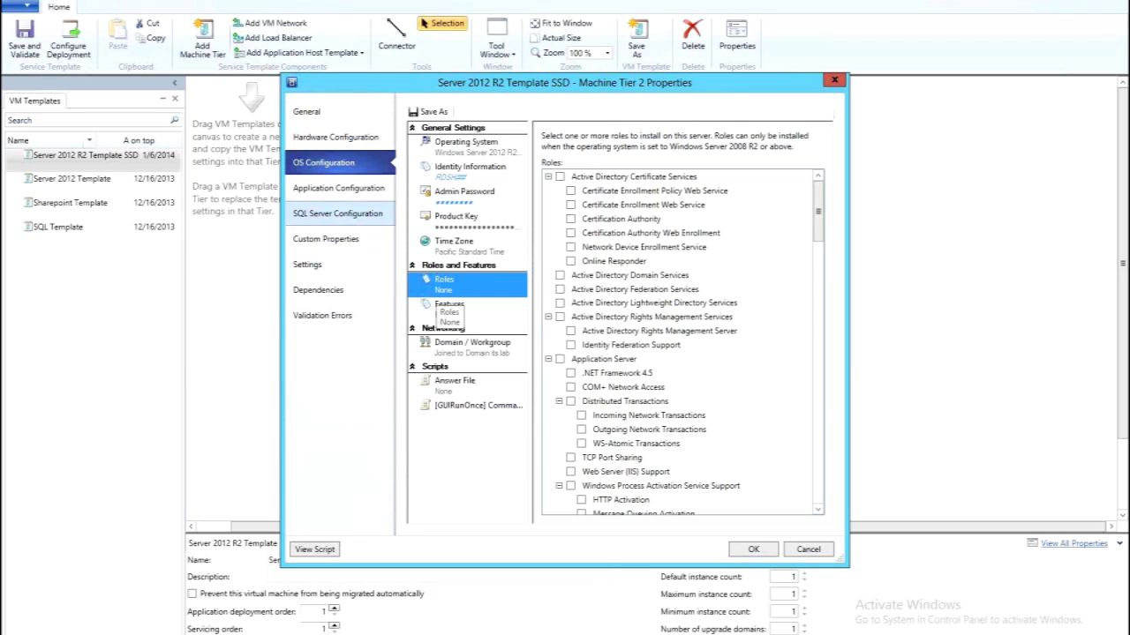
left_click(818, 477)
left_click(818, 477)
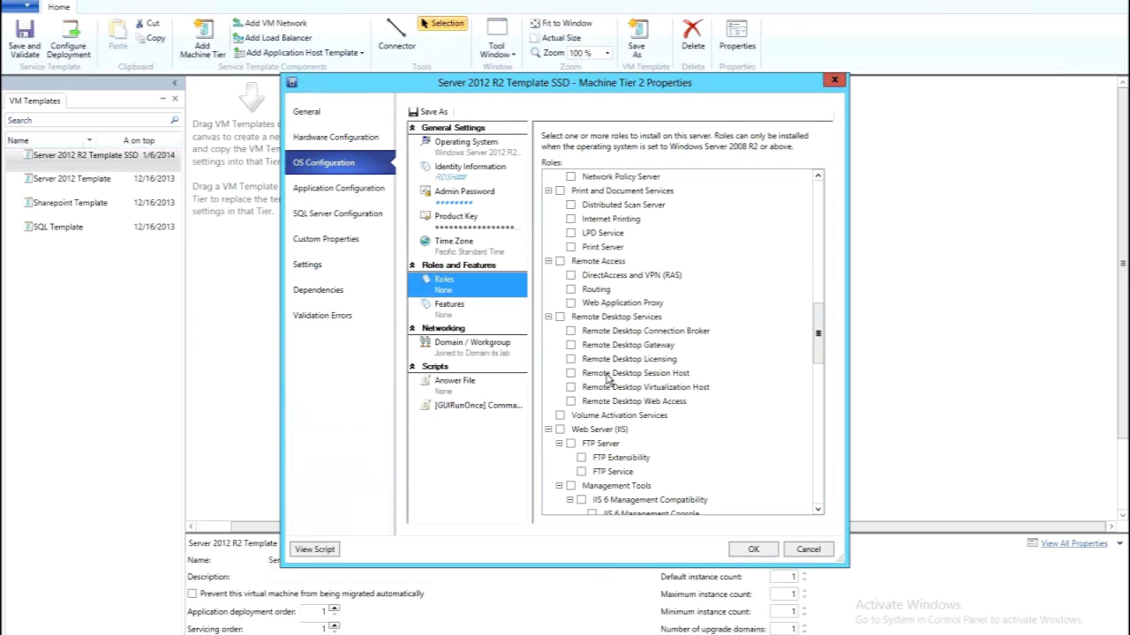
left_click(570, 373)
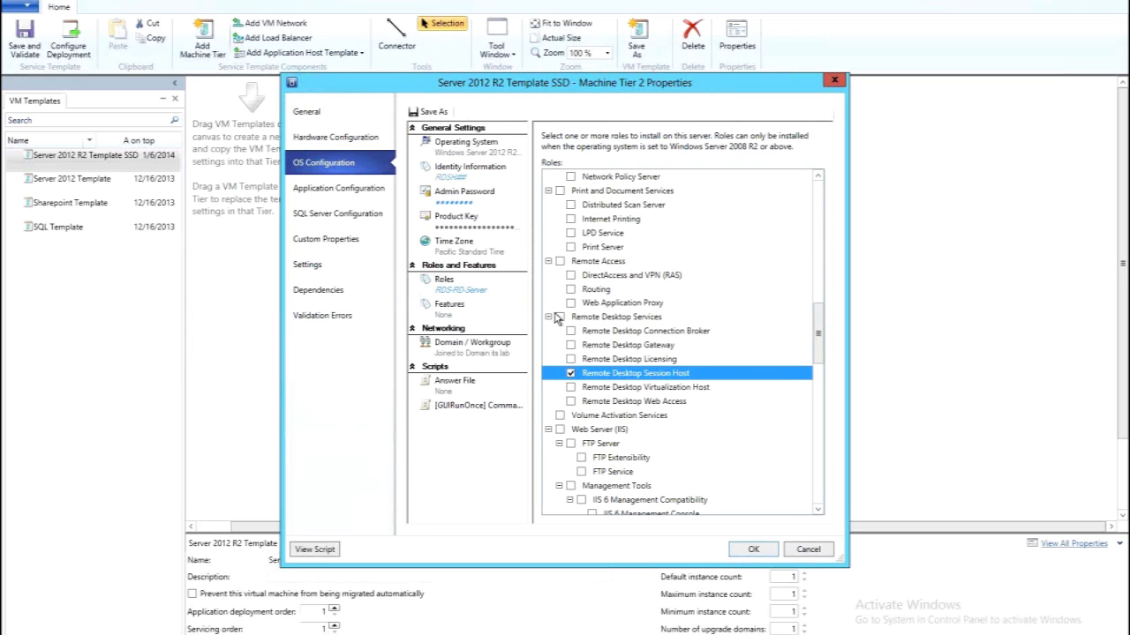
left_click(560, 316)
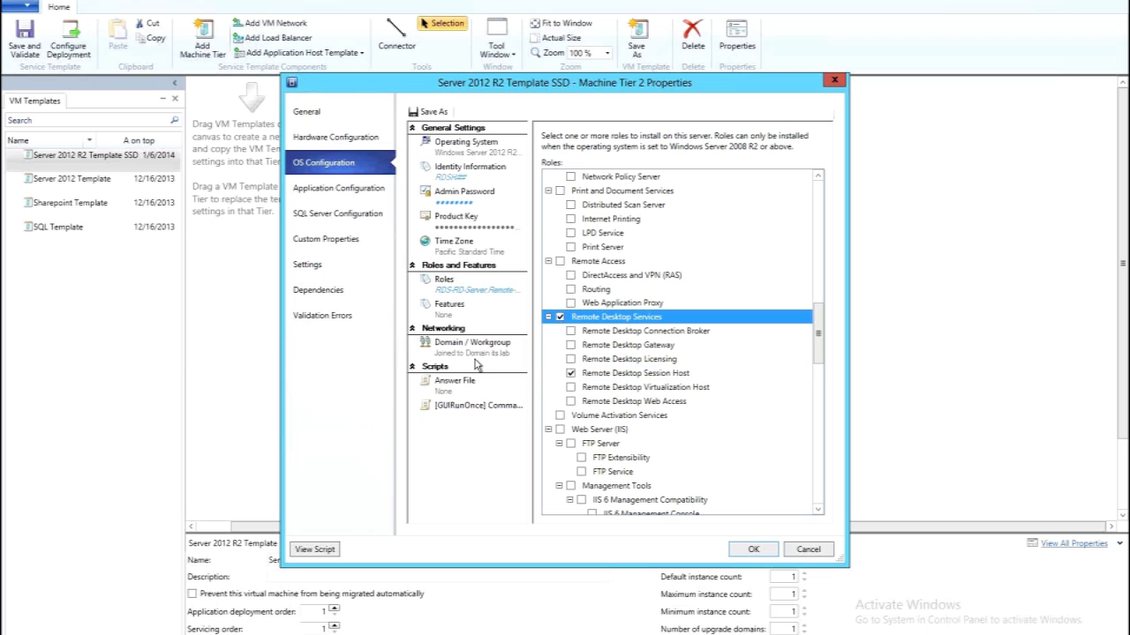
left_click(681, 267)
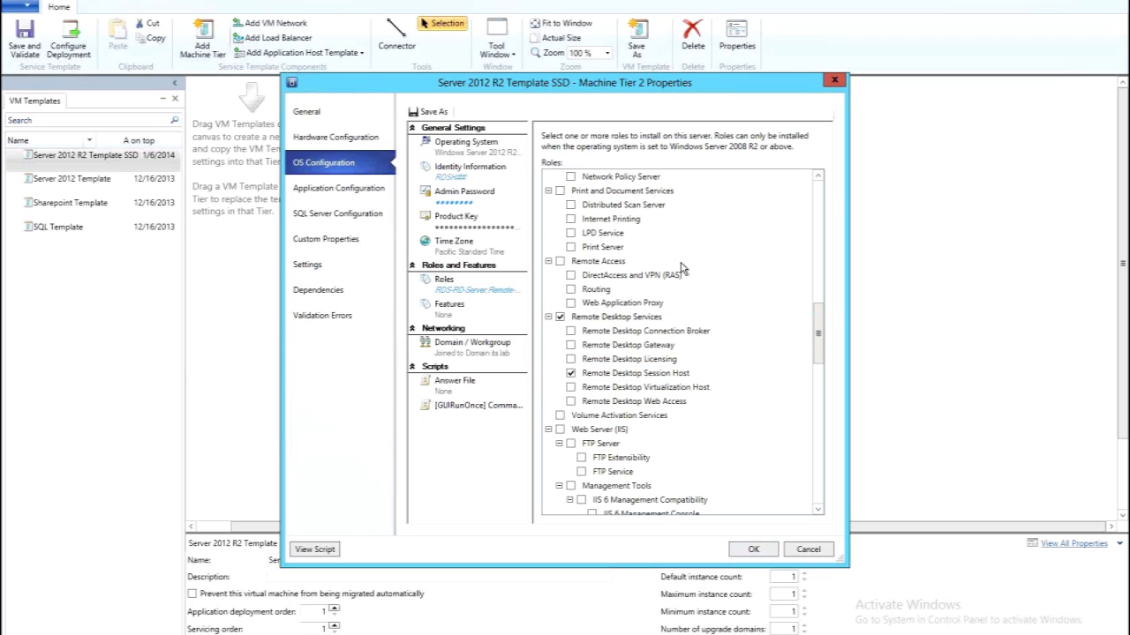
left_click(472, 346)
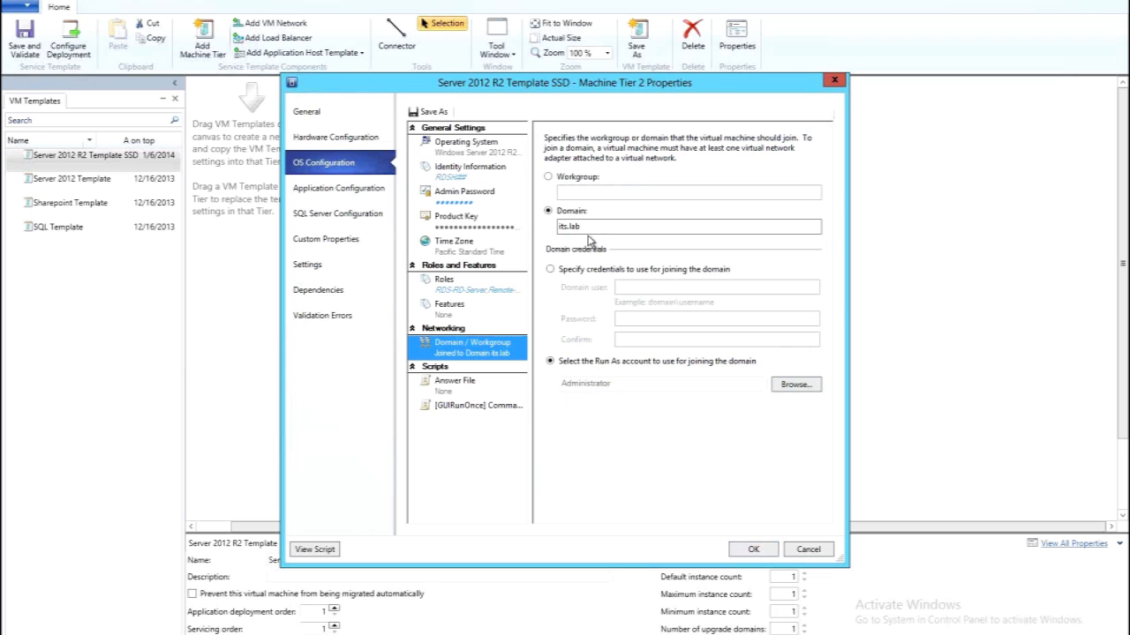
- Choose the default application profile that creates new settings for the second tier and mark all operating systems as compatible
left_click(326, 190)
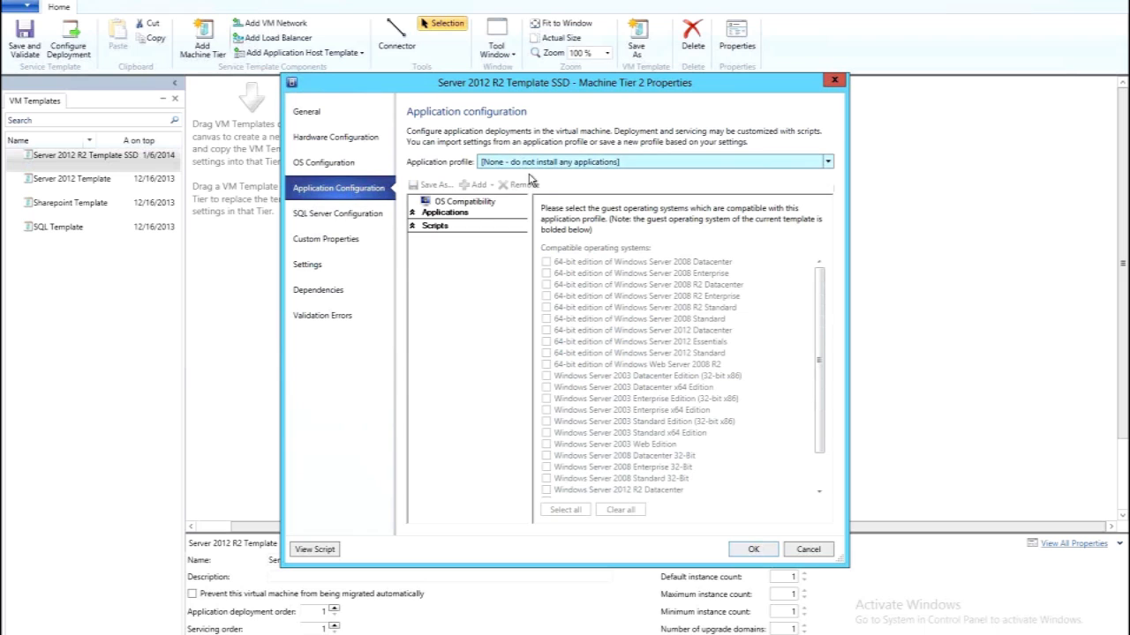
left_click(528, 164)
left_click(531, 179)
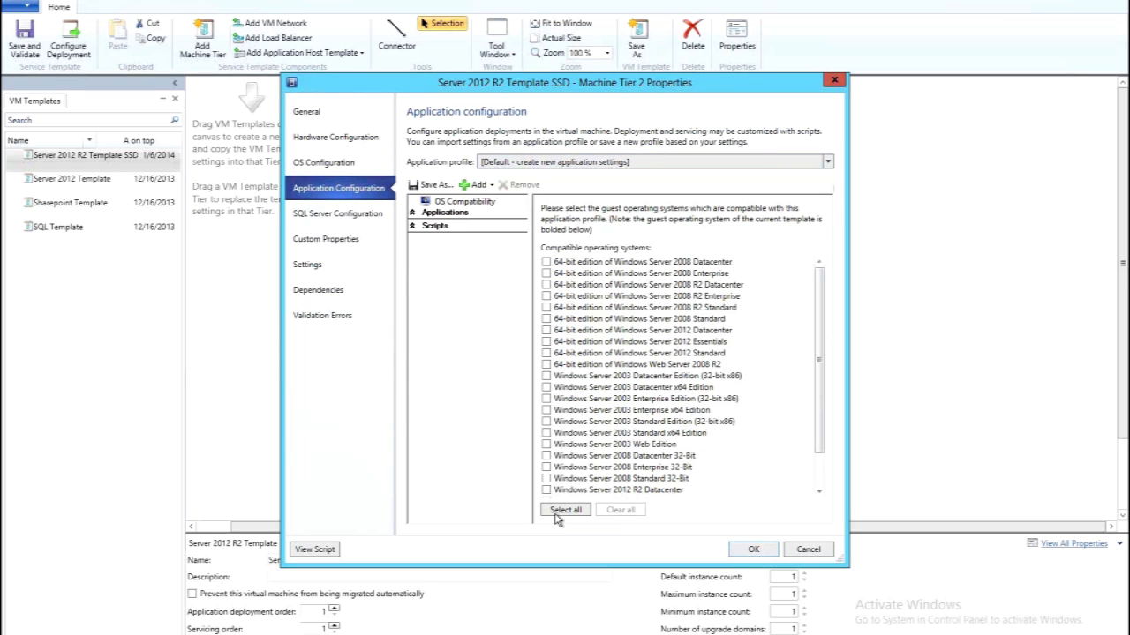
left_click(558, 514)
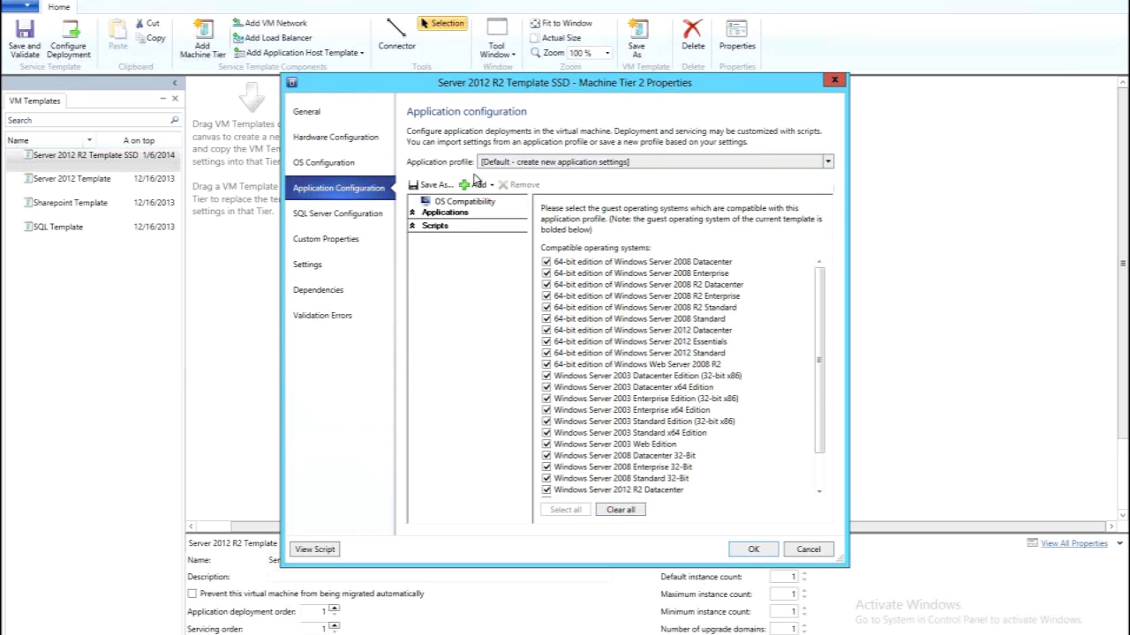
- Add six pre-install scripts to the second tier's application profile
left_click(474, 183)
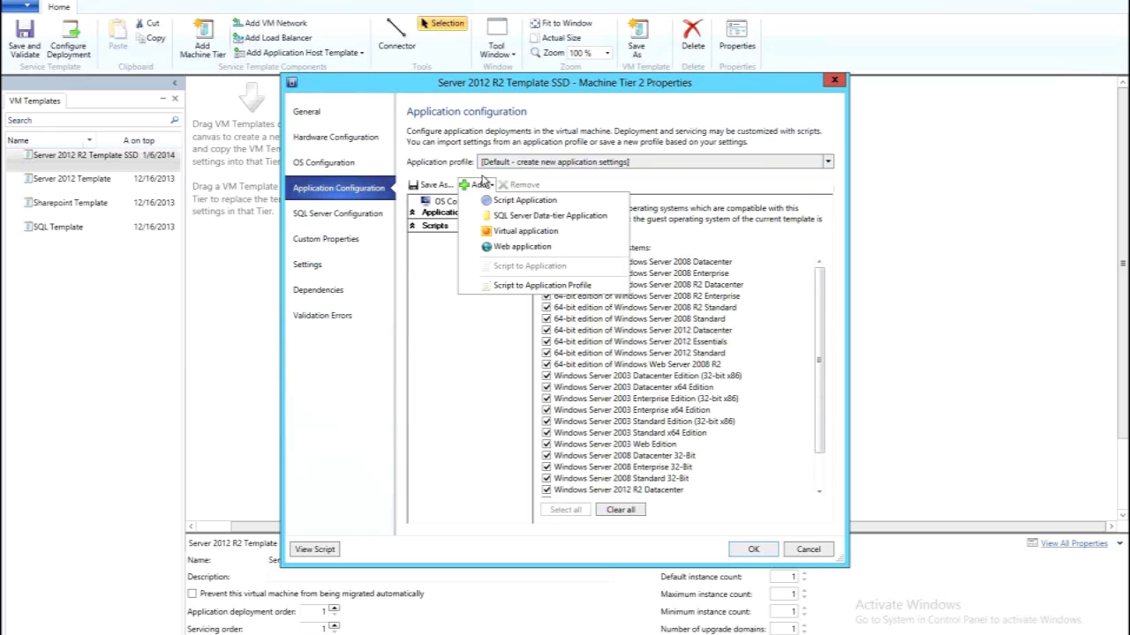
left_click(509, 287)
left_click(509, 286)
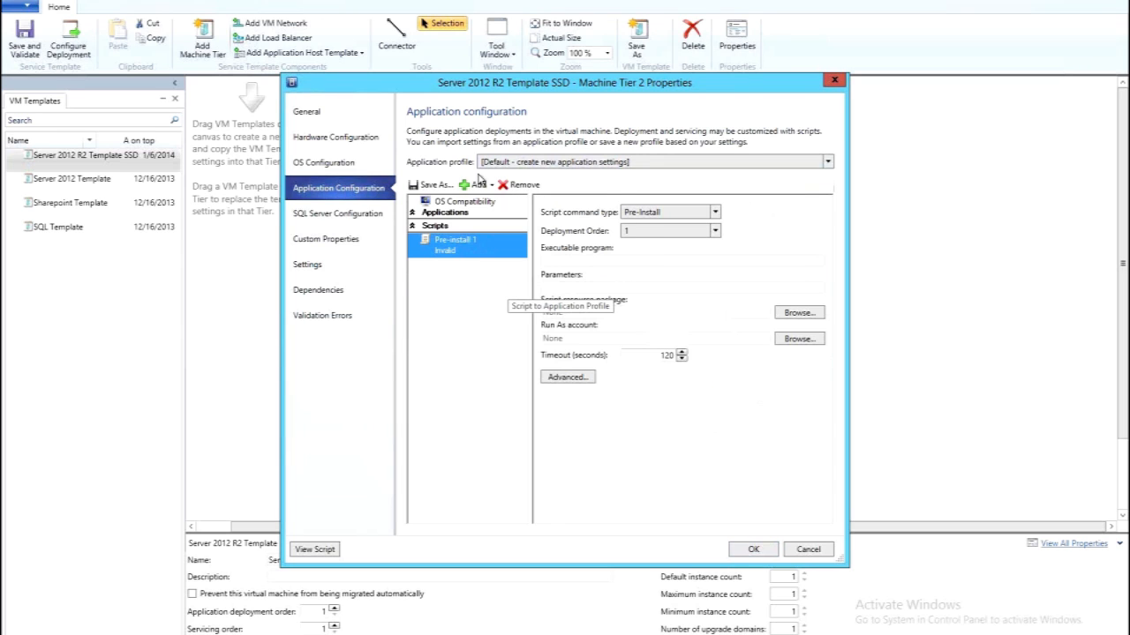
left_click(515, 287)
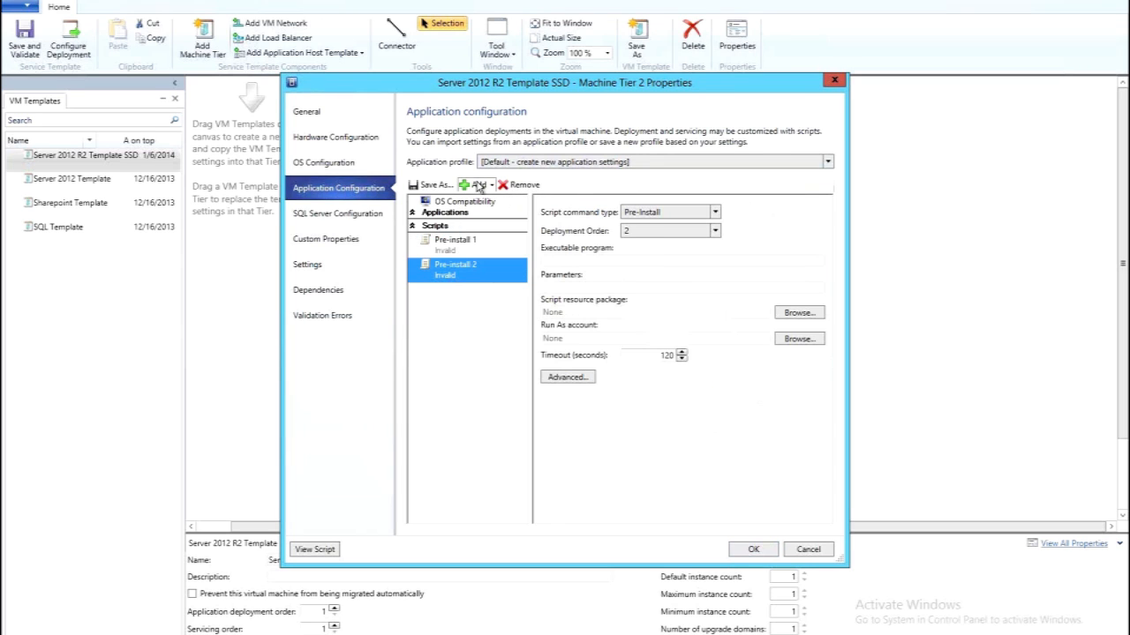
left_click(474, 184)
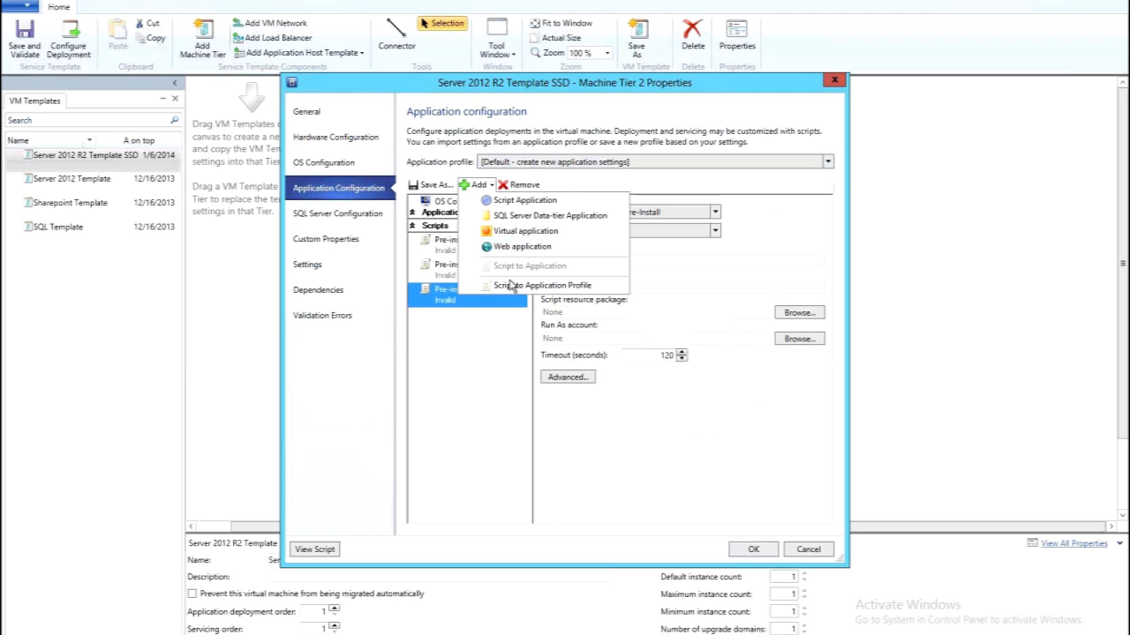
left_click(515, 287)
left_click(474, 184)
left_click(516, 285)
left_click(474, 184)
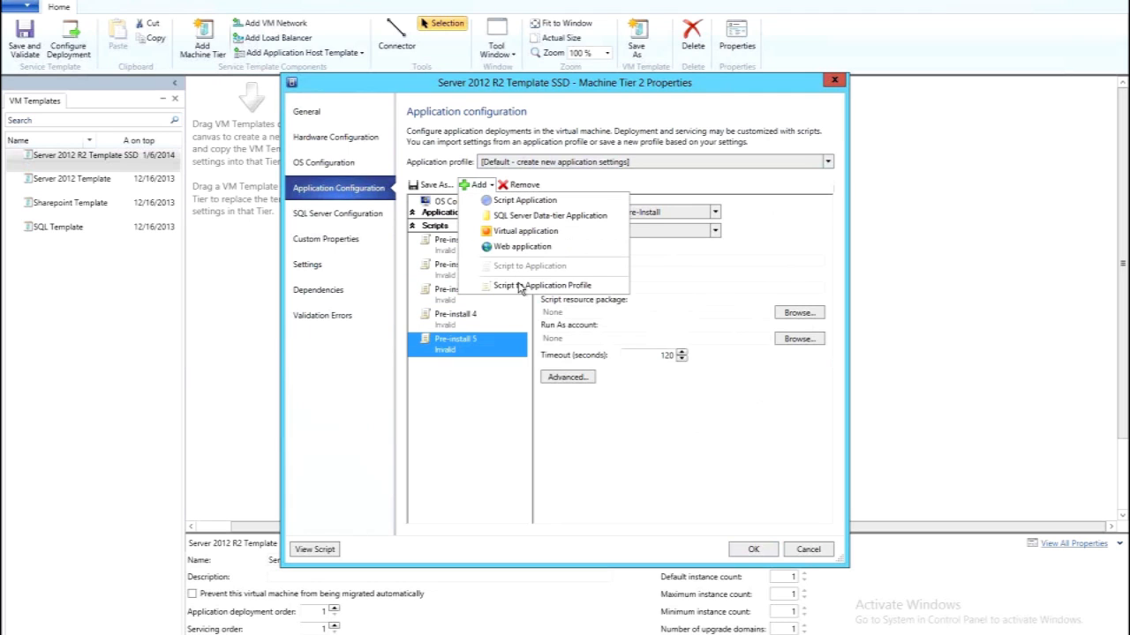
left_click(520, 286)
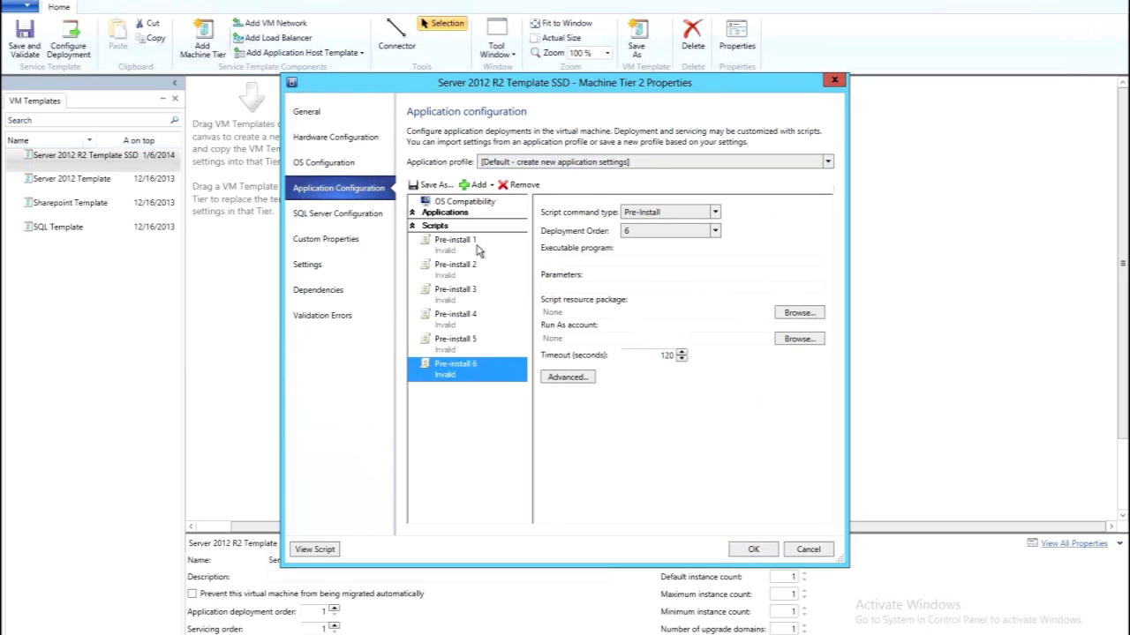
- Set the executable program of Pre-install 1, Pre-install 2 and Pre-install 6 to cmd.exe
left_click(547, 260)
type("cmd.exe")
left_click(454, 264)
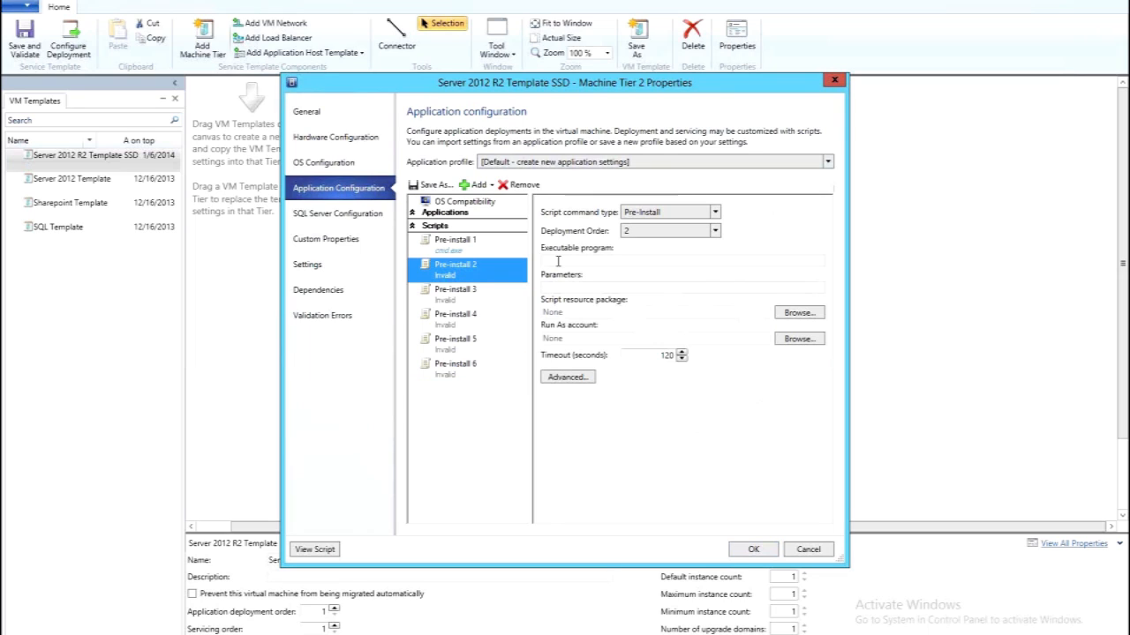
type("cmd.exe")
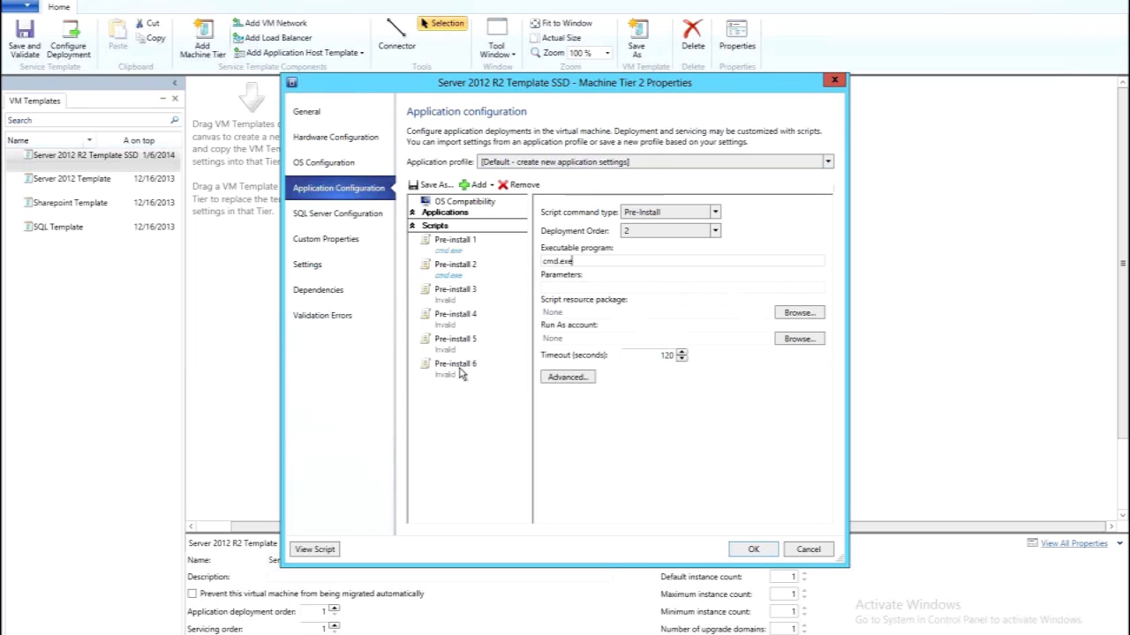
left_click(455, 363)
left_click(570, 257)
type("cmd.exe")
- Enter /q /c ping 127.0.0.1 as the parameters of Pre-install 1 in the second tier
left_click(461, 251)
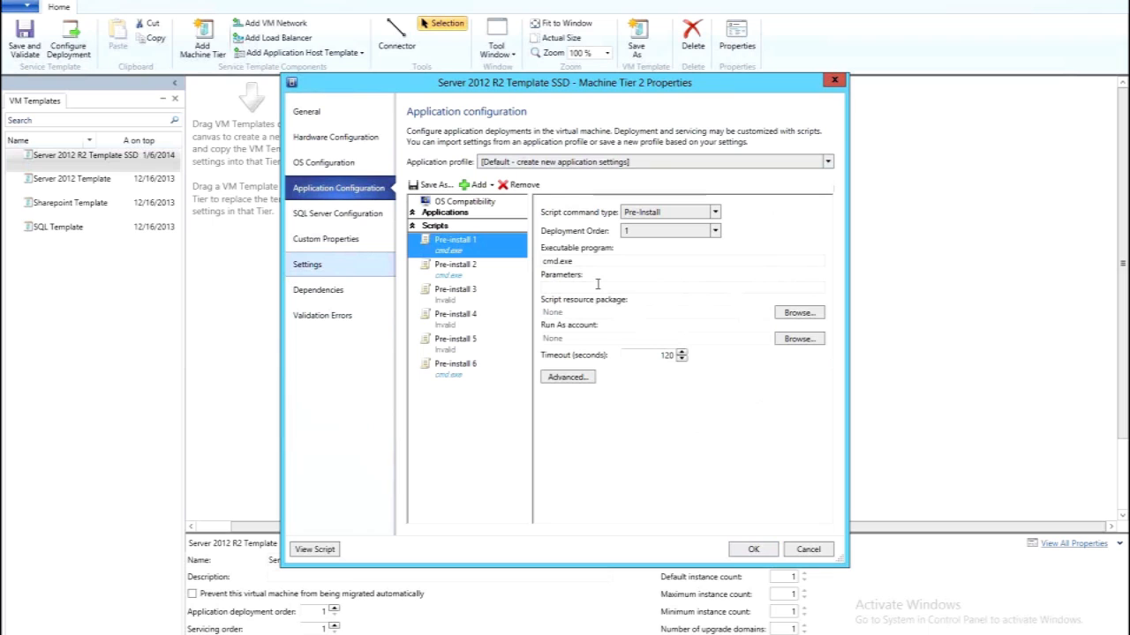
left_click(687, 287)
key("ctrl+v")
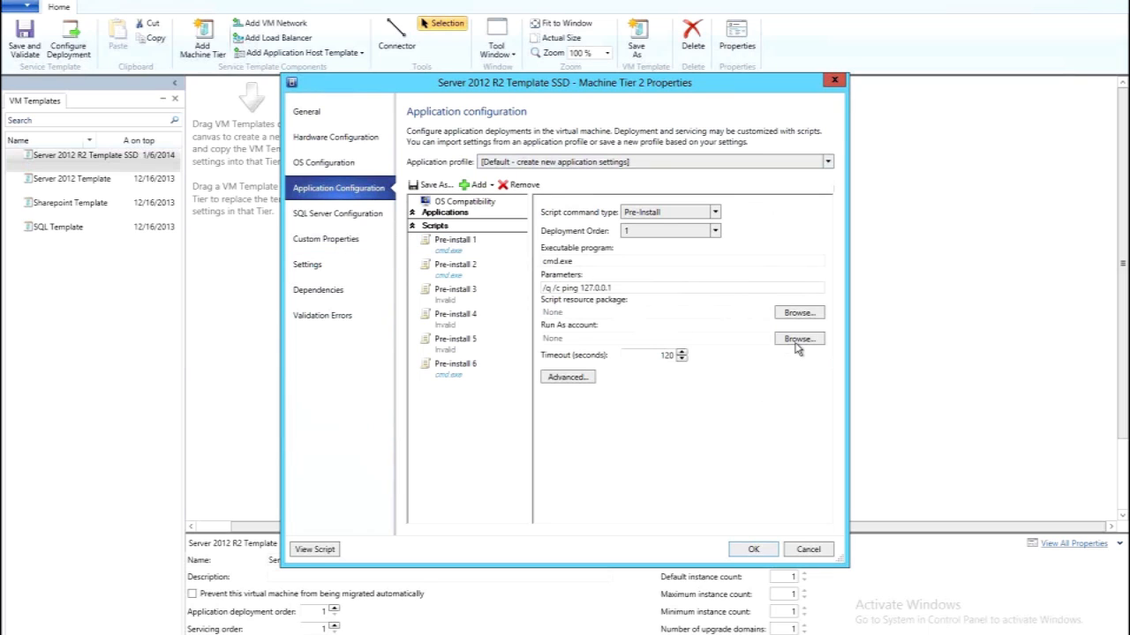
- Run Pre-install 1 of the second tier as Administrator with a 3600-second timeout, and go through its advanced script settings
left_click(799, 339)
left_click(470, 396)
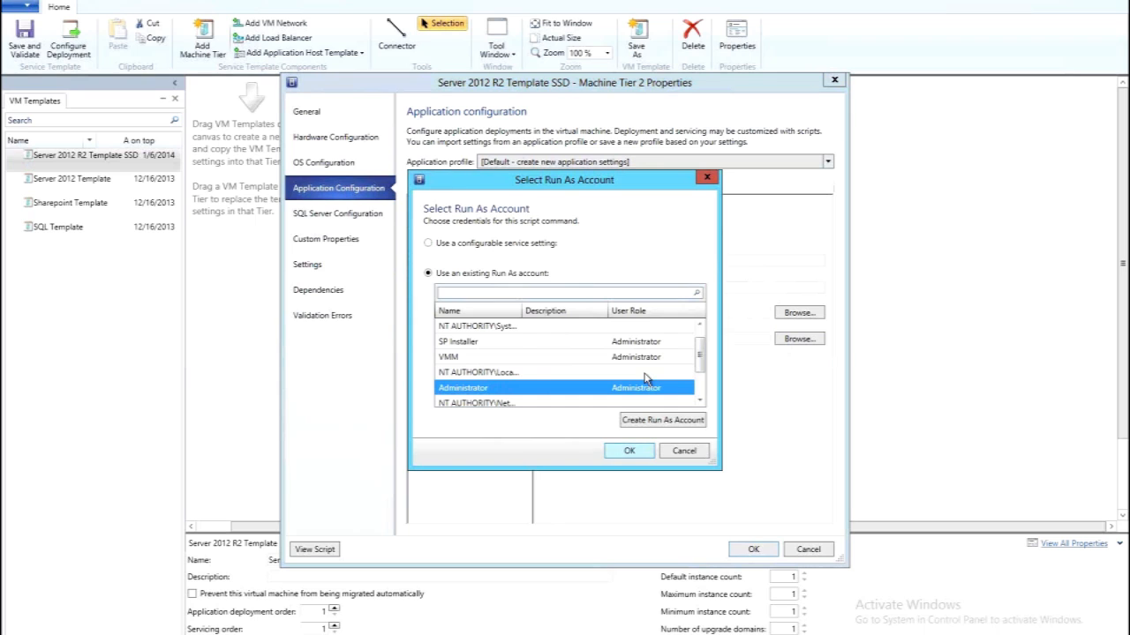
left_click(626, 452)
key("Tab")
type("3600")
left_click(566, 378)
left_click(150, 367)
left_click(153, 364)
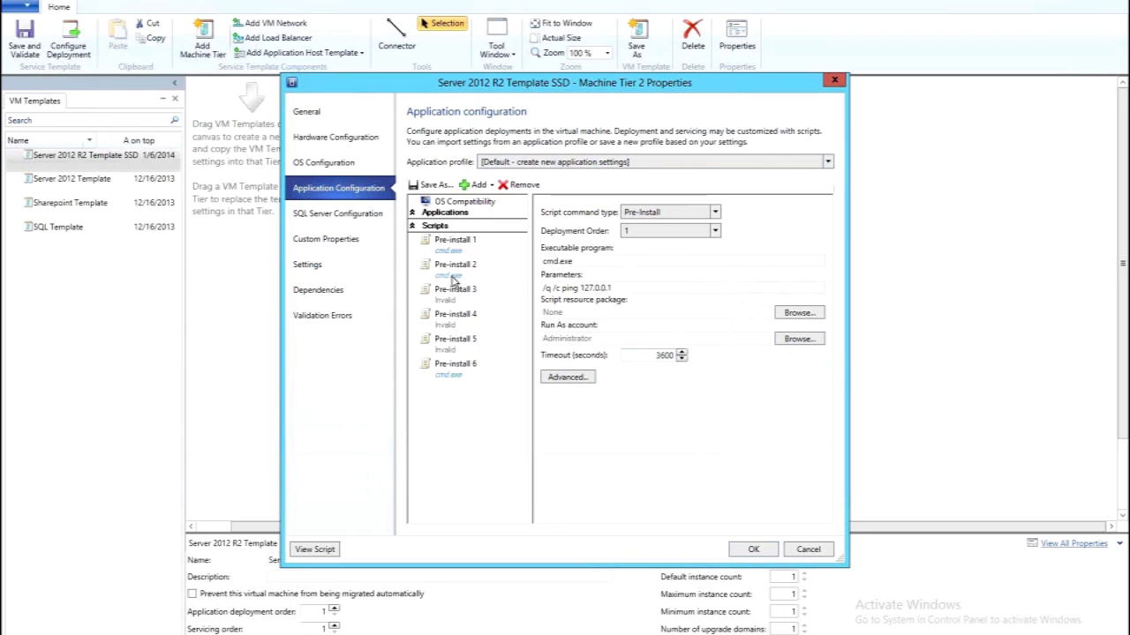
- Set Pre-install 2's parameters to /q /c ping 127.0.0.1, its Run As account to Administrator and its timeout to 3600 seconds
left_click(453, 275)
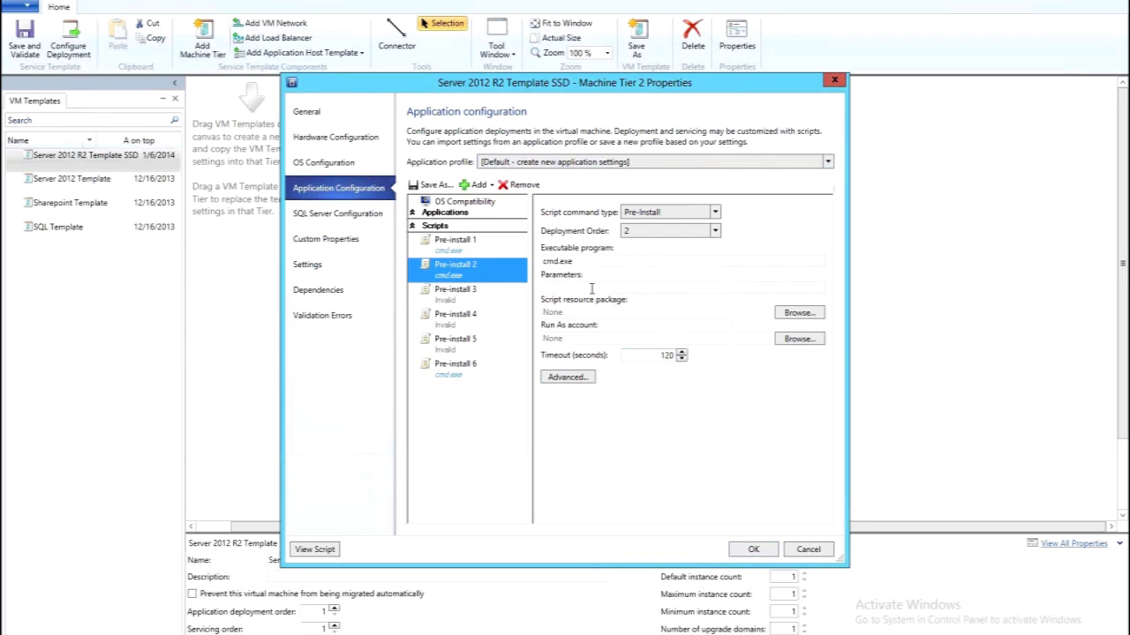
left_click(779, 339)
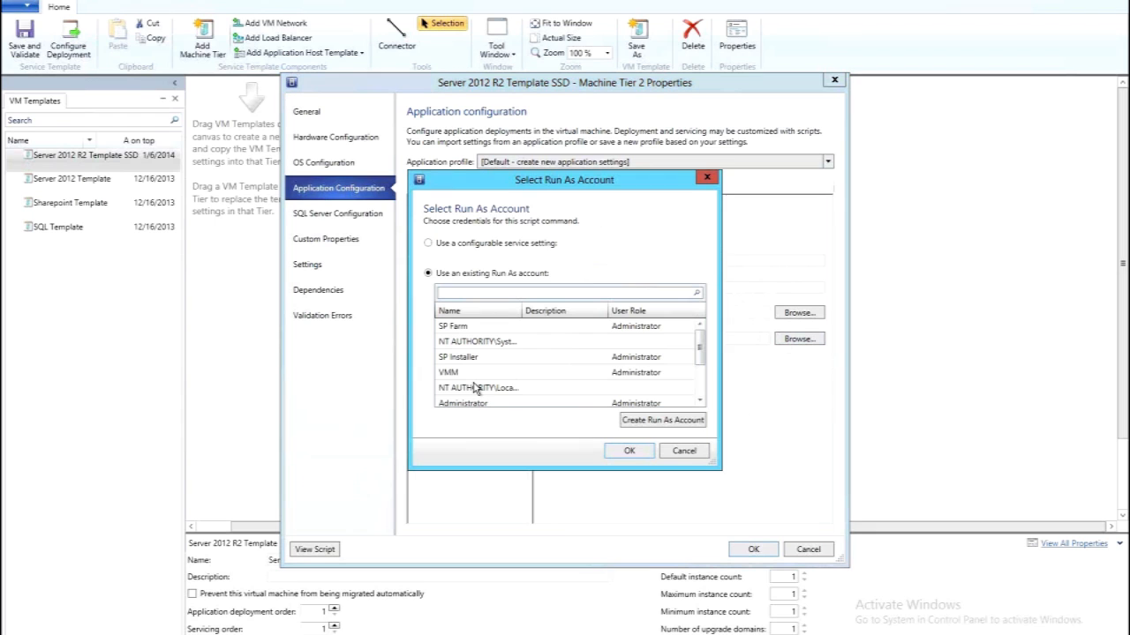
left_click(476, 387)
left_click(574, 403)
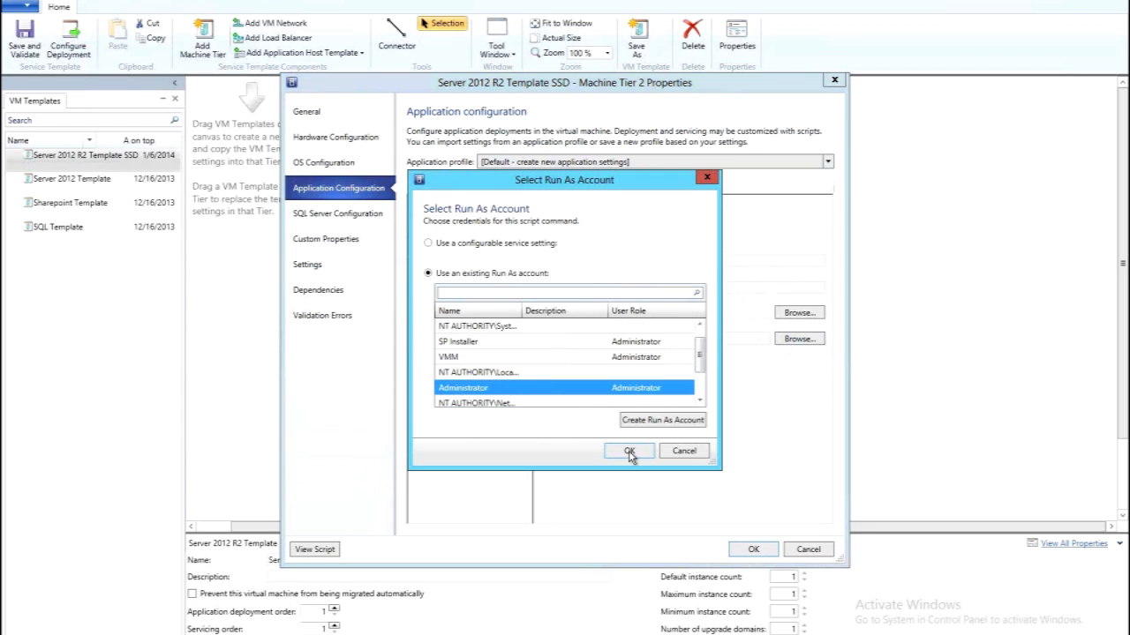
left_click(631, 452)
left_click_drag(642, 356, 739, 362)
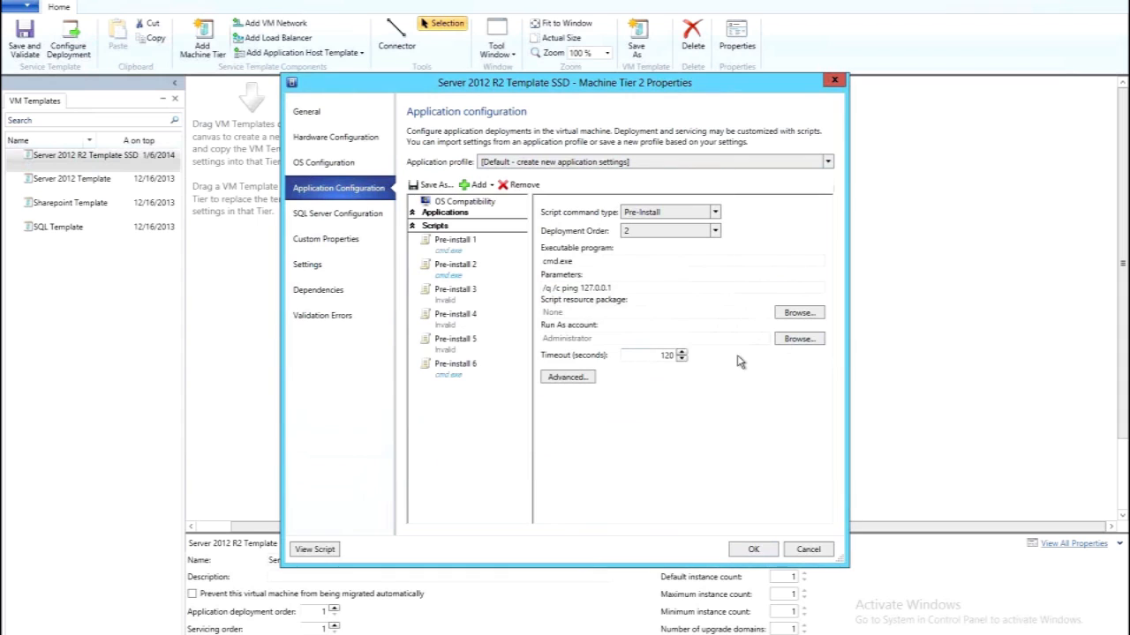
type("3600")
- Go through the restart policy in Pre-install 2's advanced script command settings and accept them
left_click(568, 377)
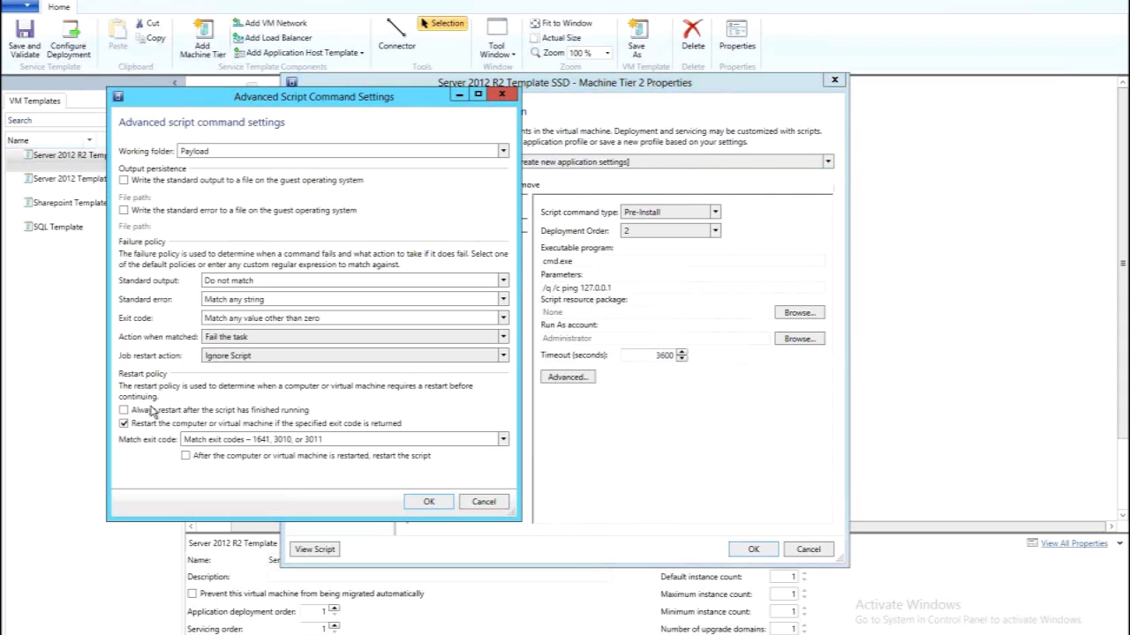
left_click(152, 413)
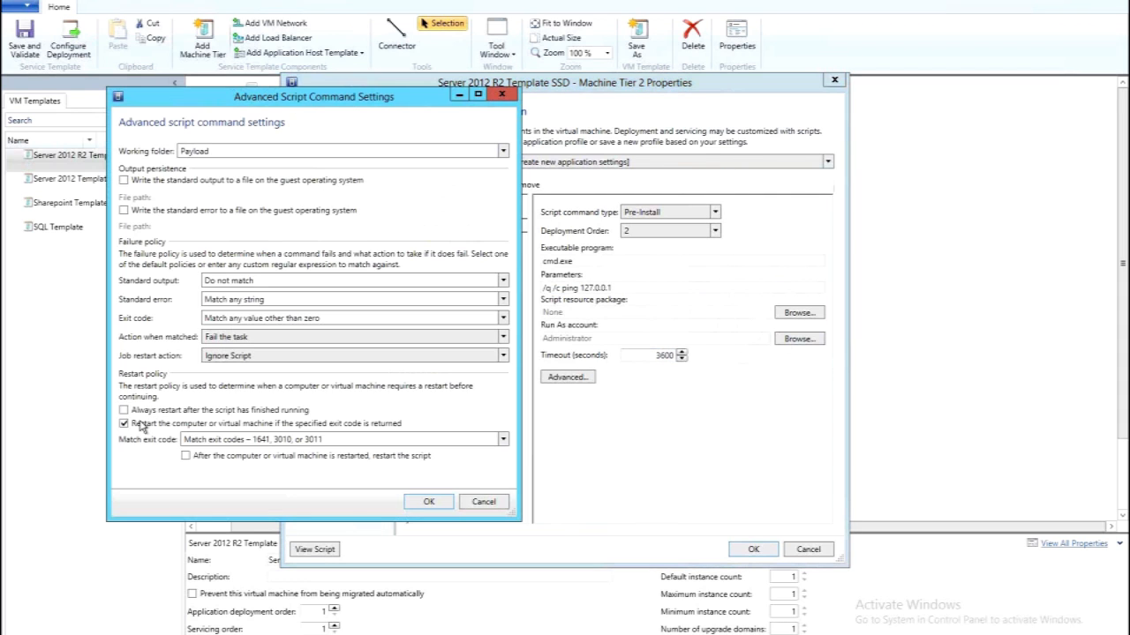
left_click(430, 502)
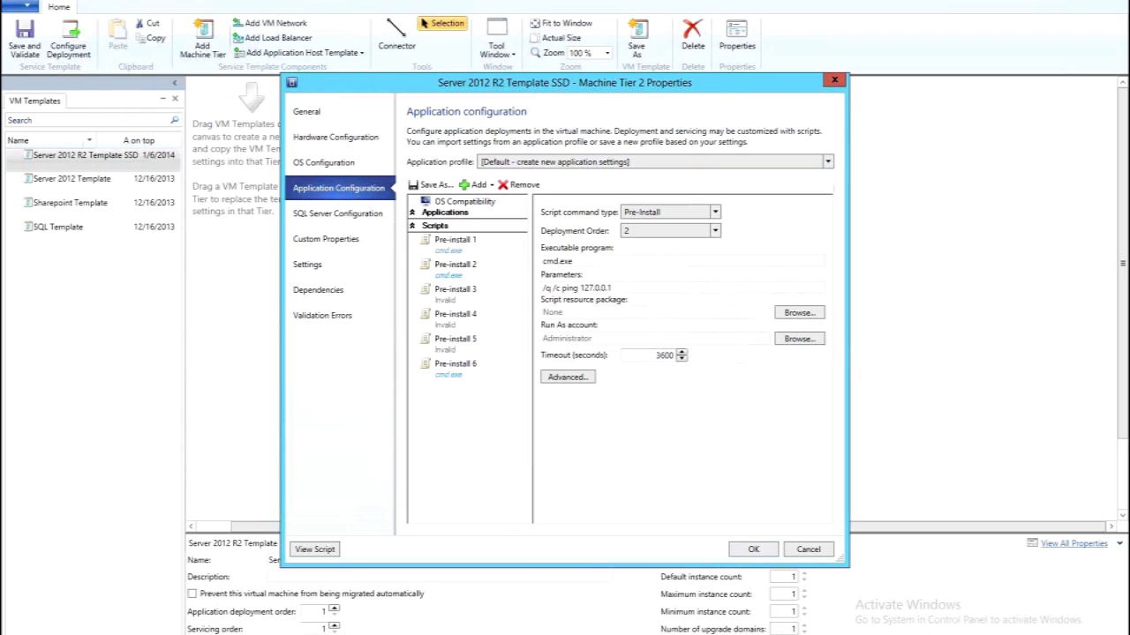
- Set the executable program of Pre-install 3, 4 and 5 to %windir%\System32\WindowsPowerShell\v1.0\powershell.exe
left_click(455, 294)
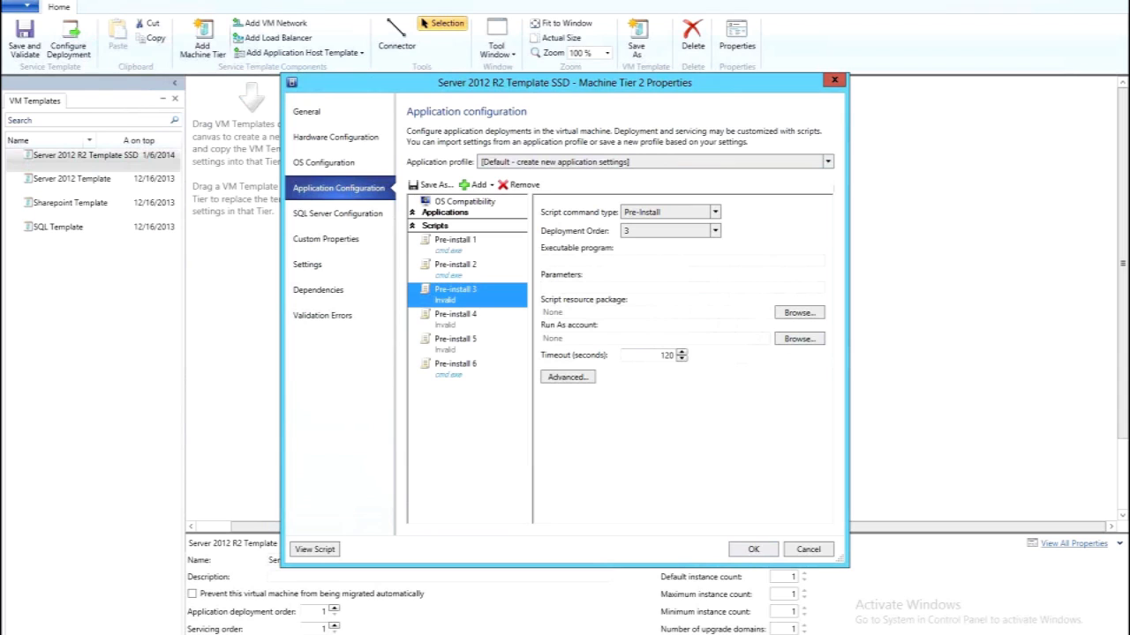
left_click(521, 319)
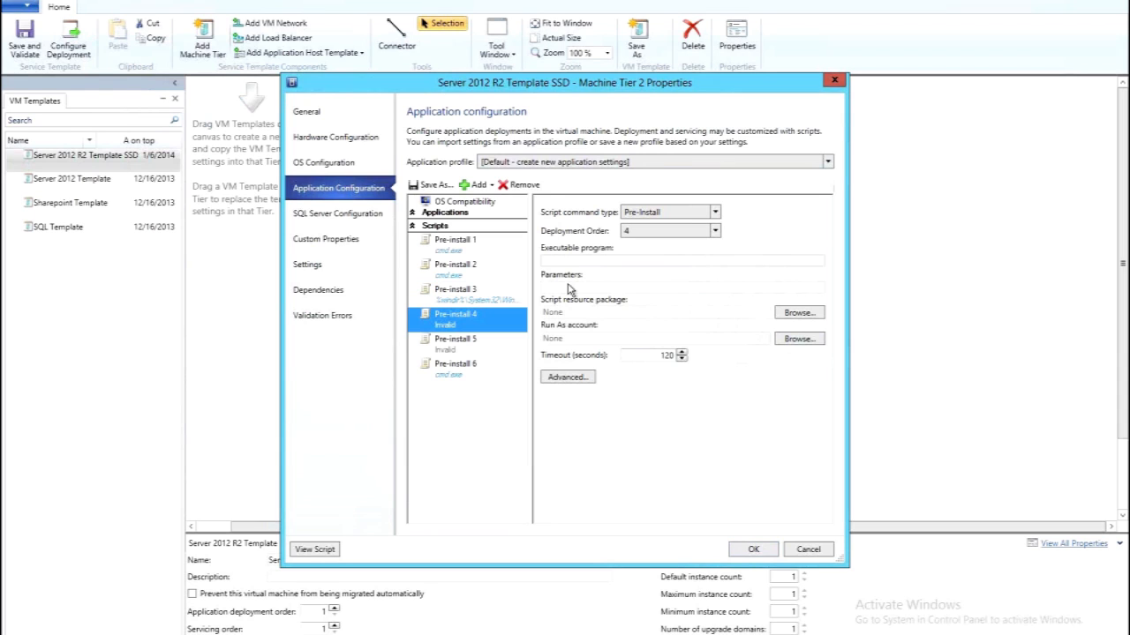
left_click(581, 261)
type("%windir%\\System32\\WindowsPowerShell\\v1.0\\powershell.exe")
left_click(510, 343)
left_click(583, 259)
type("%windir%\\System32\\WindowsPowerShell\\v1.0\\powershell.exe")
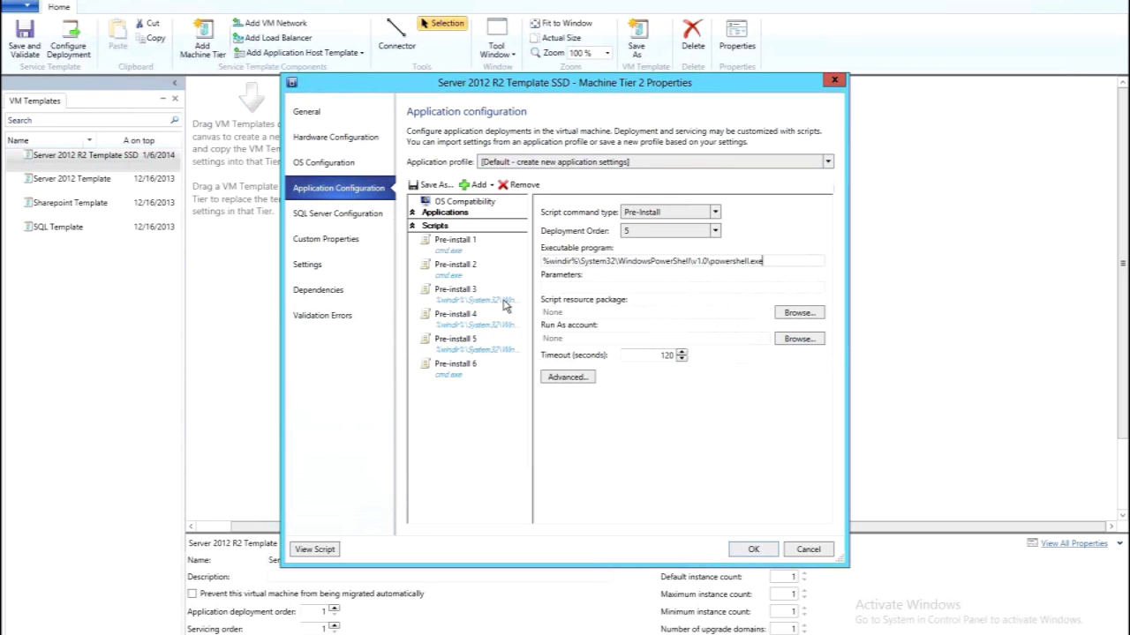
- Give Pre-install 3 the parameters -command set-executionpolicy bypass -force, Run As account Administrator and a 3600-second timeout
left_click(506, 303)
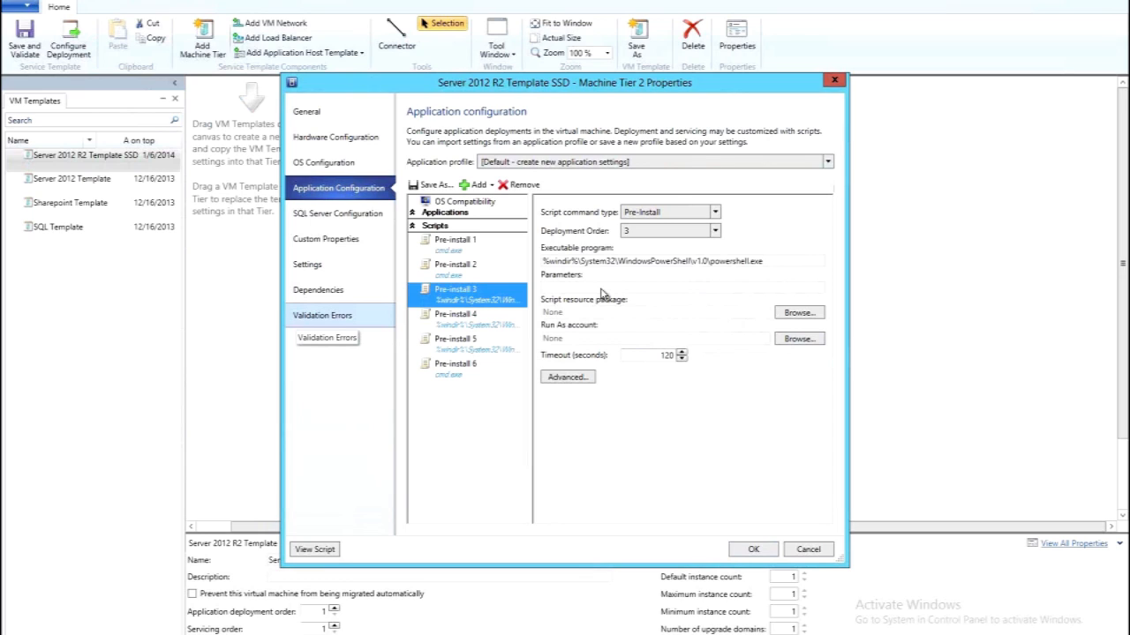
left_click(670, 288)
type("-command set-executionpolicy bypass -force")
left_click(799, 338)
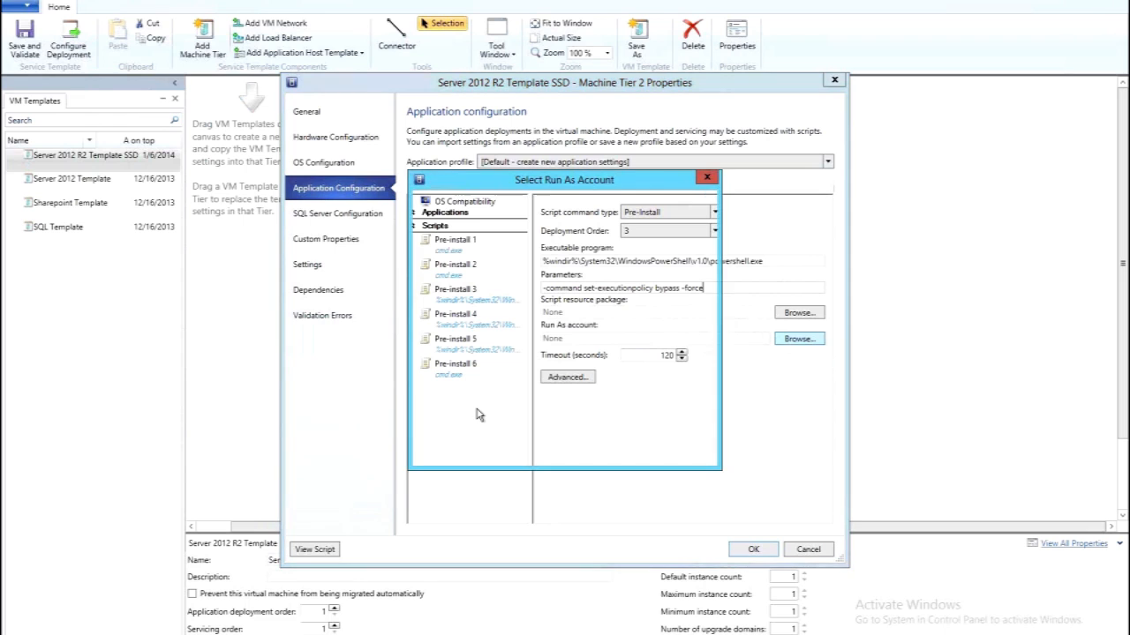
left_click(476, 387)
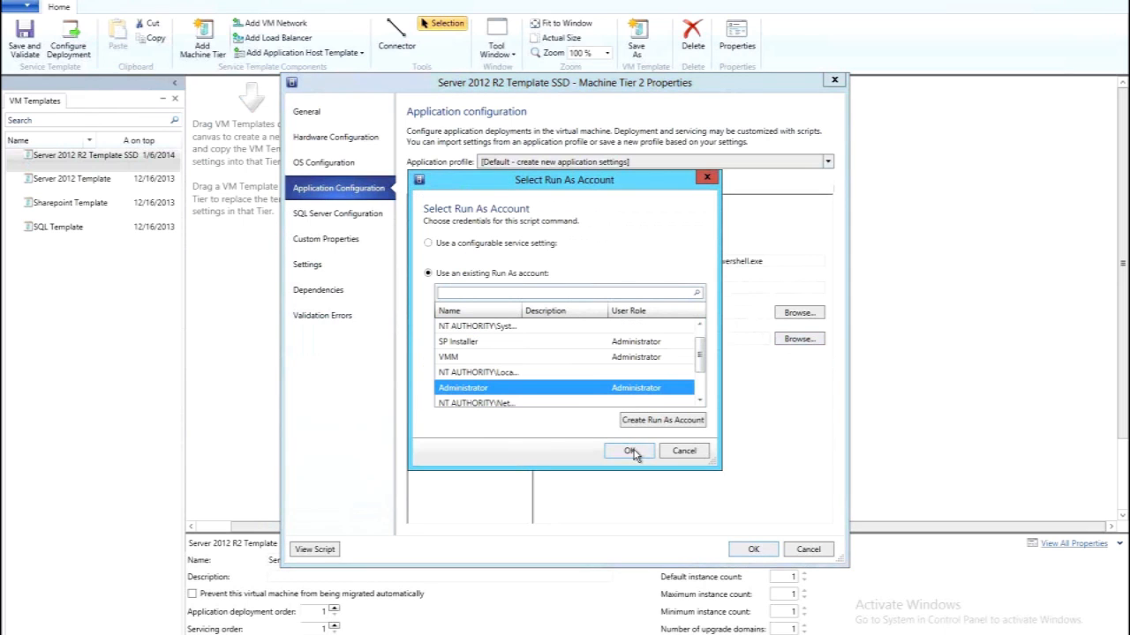
left_click(631, 452)
key("Tab")
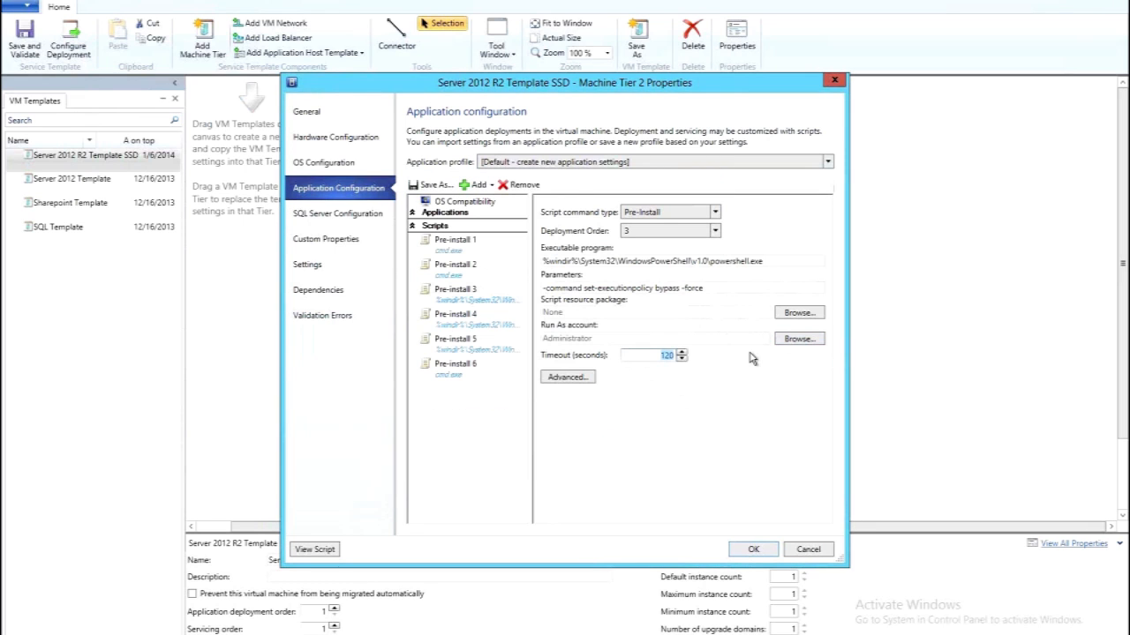
type("3600")
left_click(491, 326)
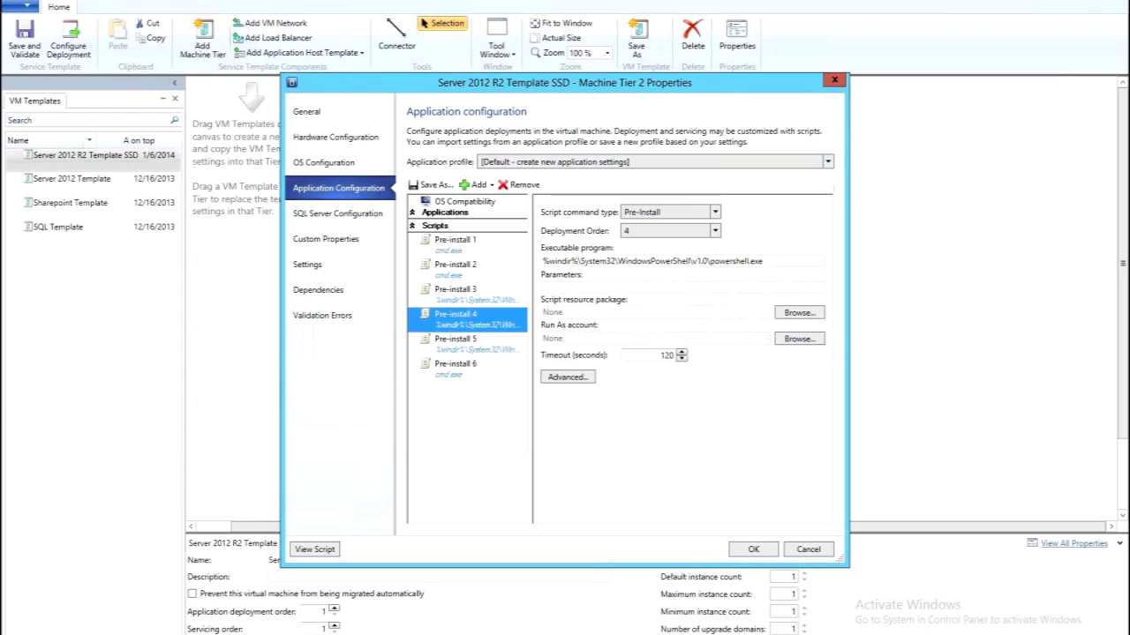
left_click(569, 289)
key("ctrl+v")
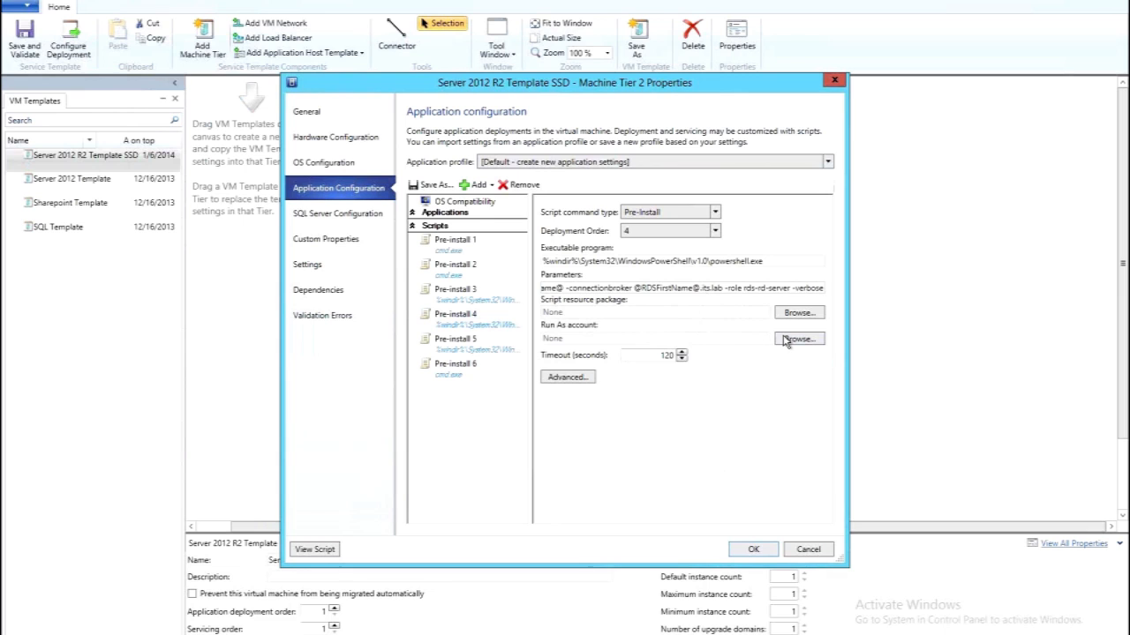
left_click(785, 340)
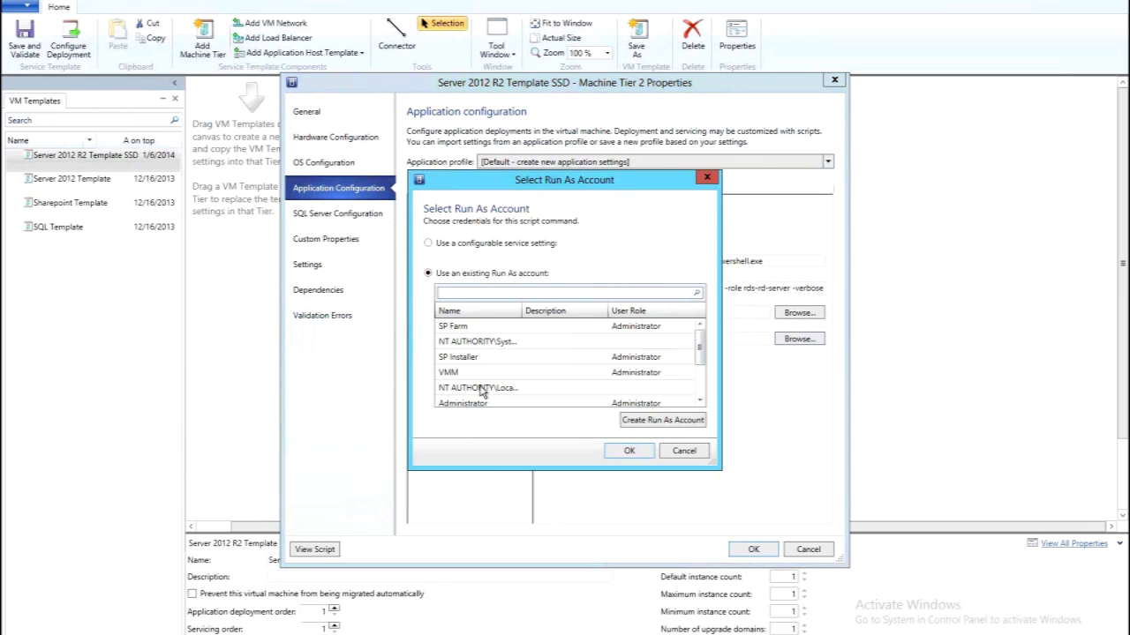
left_click(481, 390)
left_click(630, 451)
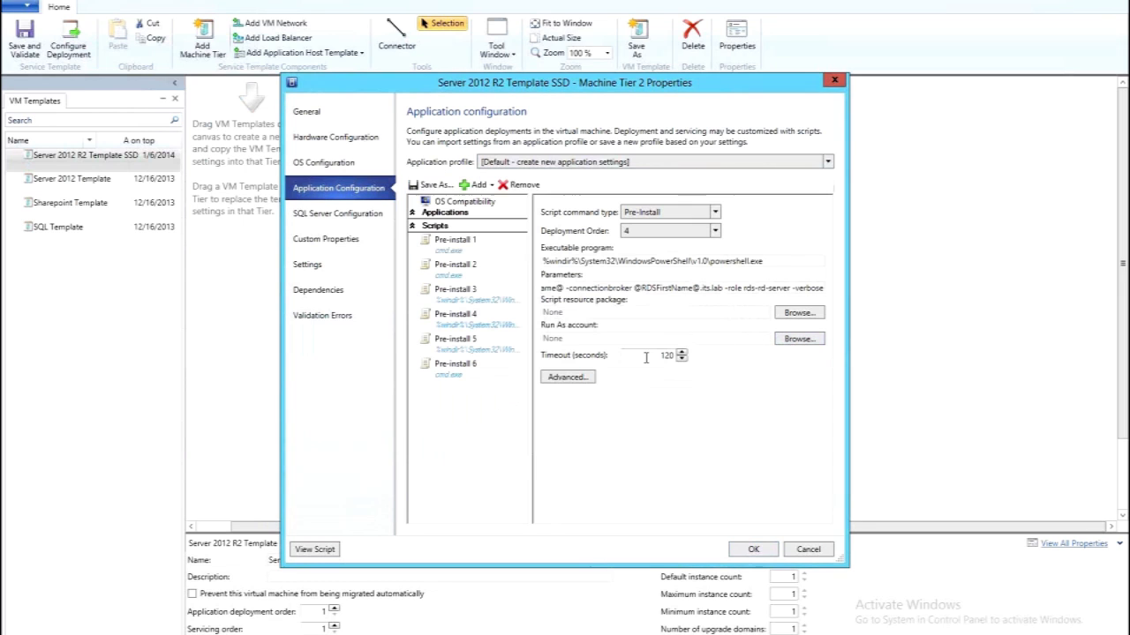
key("Tab")
type("360")
left_click(468, 343)
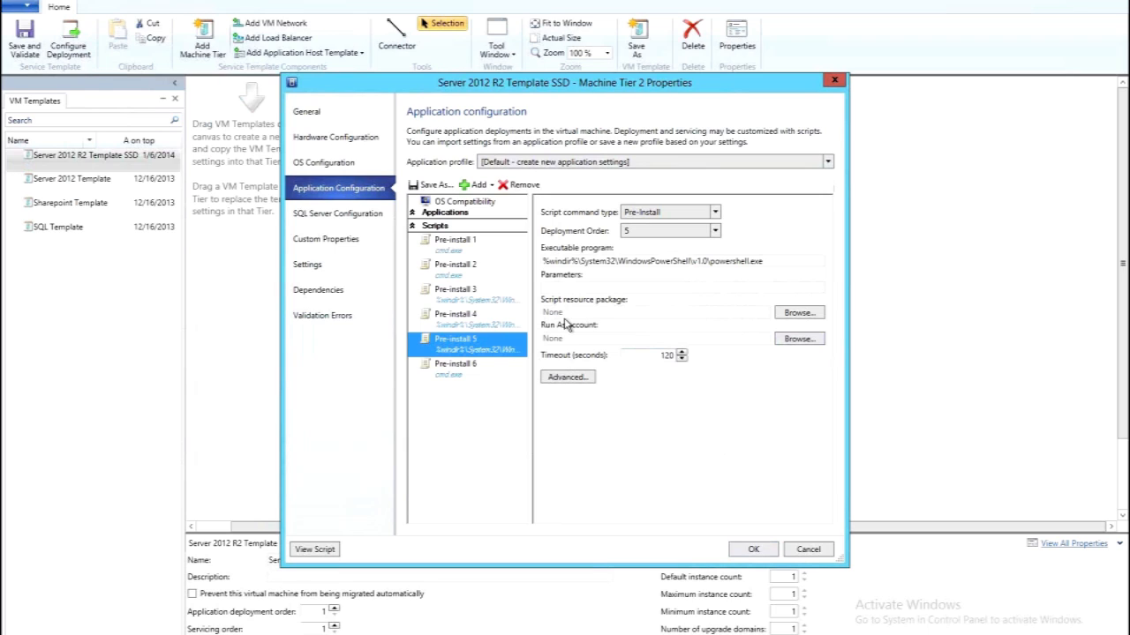
left_click(574, 287)
key("ctrl+v")
left_click(782, 339)
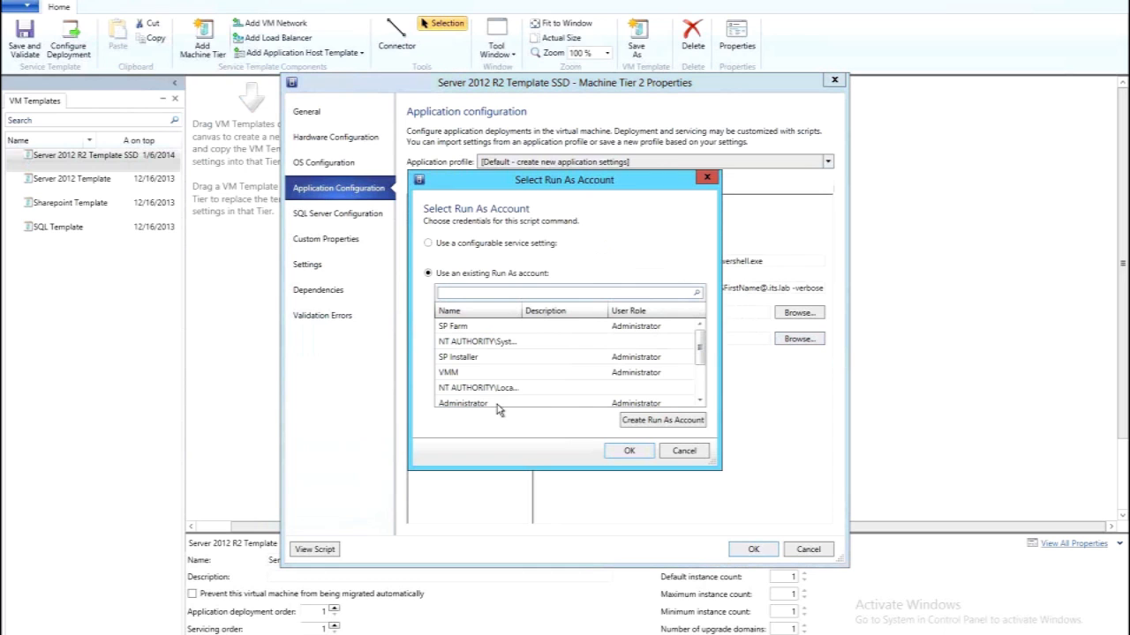
left_click(478, 389)
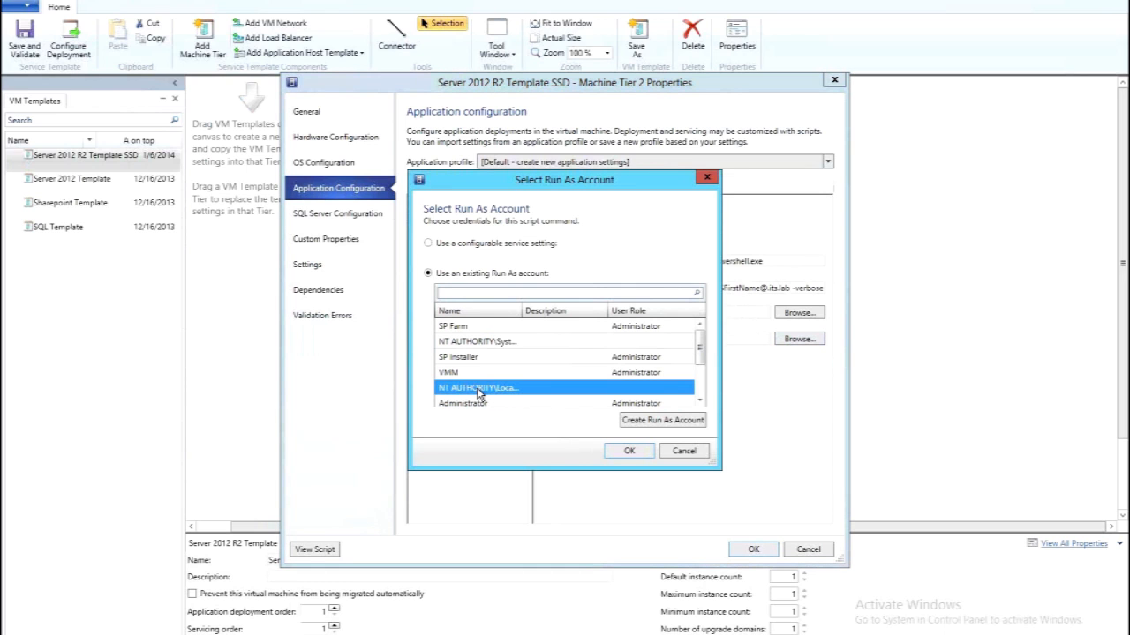
left_click(468, 402)
left_click(629, 450)
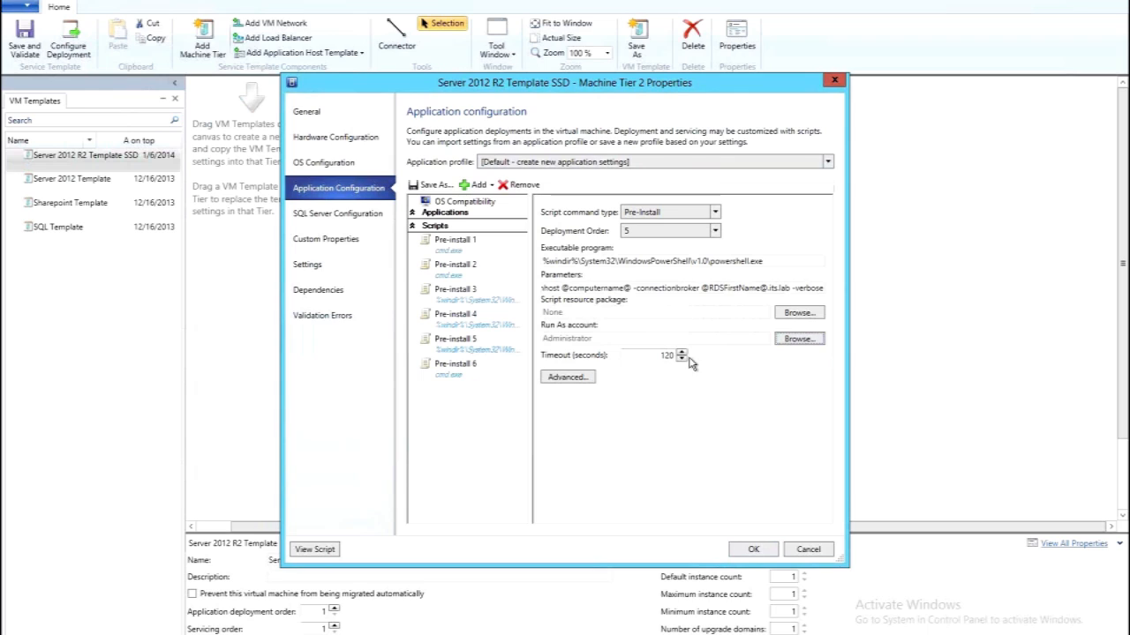
left_click(681, 353)
type("3600")
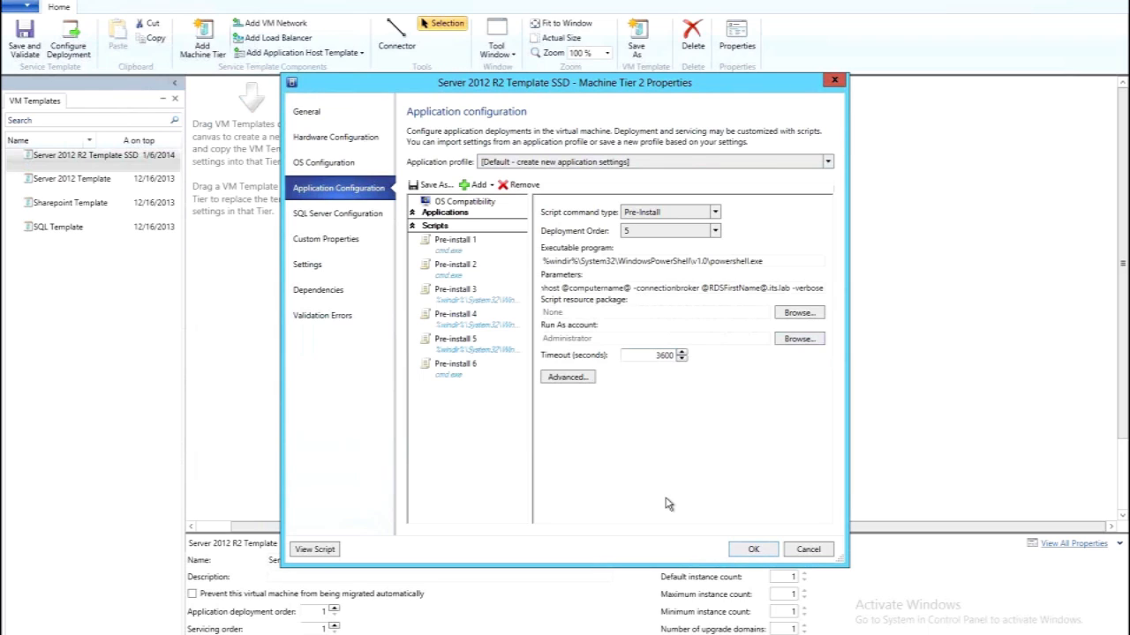
left_click(745, 558)
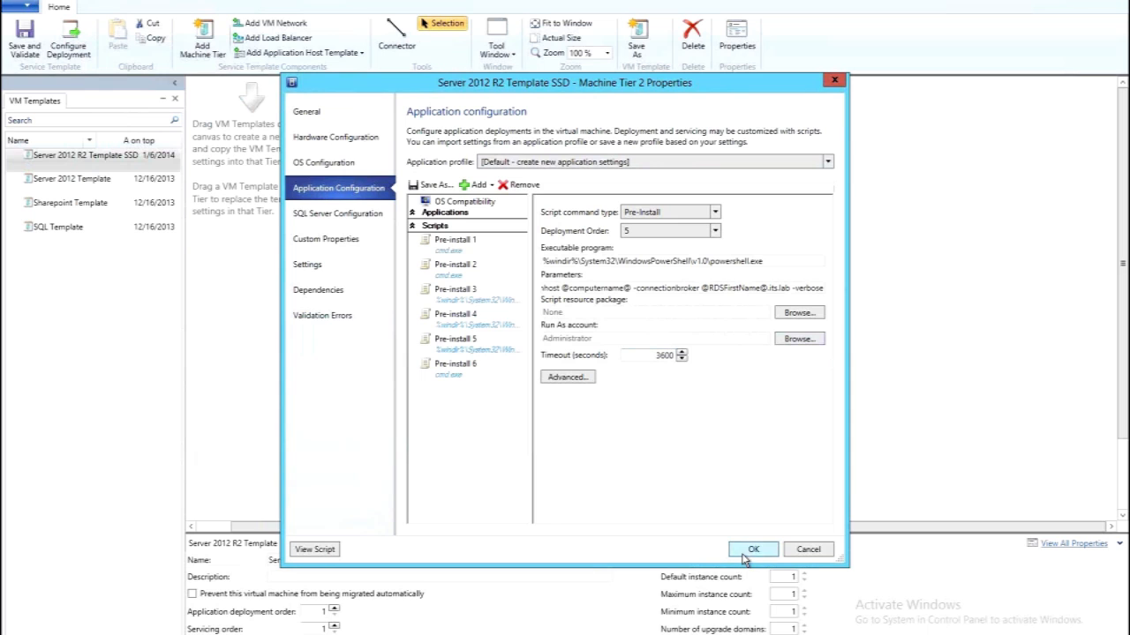
- Tidy the template diagram by moving the ITS network below both tiers and NIC 1 of RDS First Host beneath its tier
left_click_drag(1122, 330, 1121, 404)
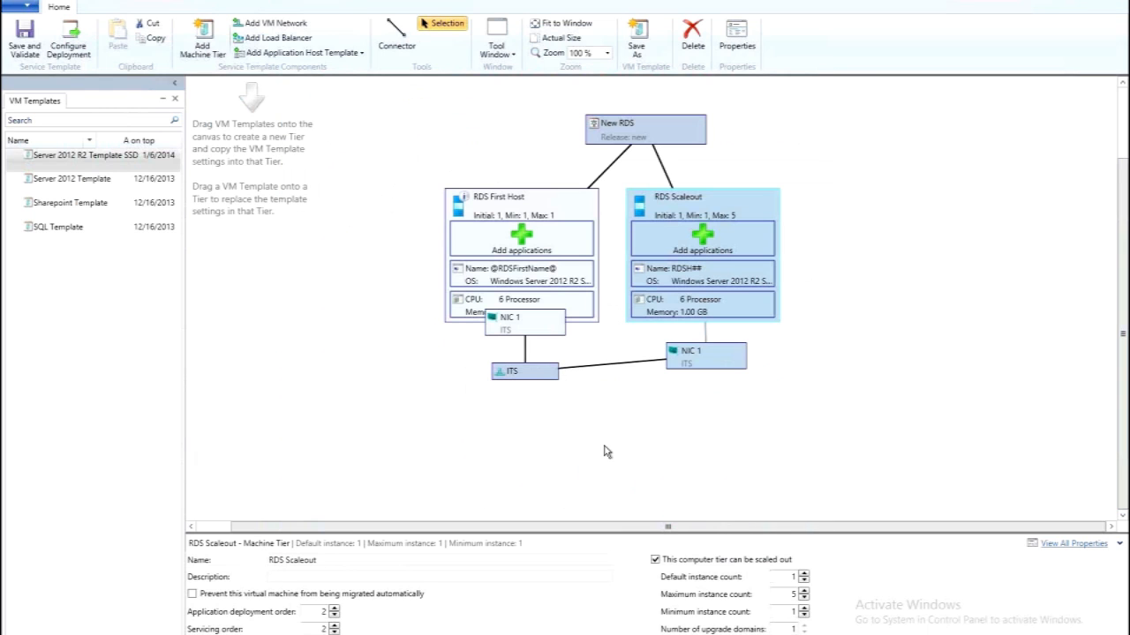
left_click(526, 371)
left_click_drag(522, 325, 521, 372)
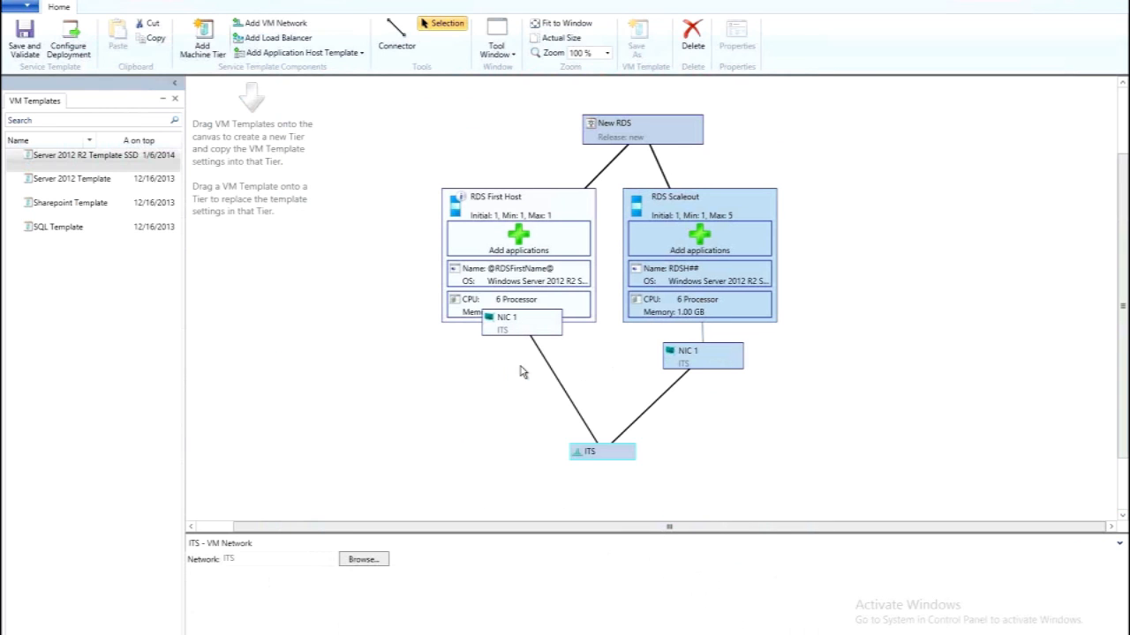
left_click(497, 204)
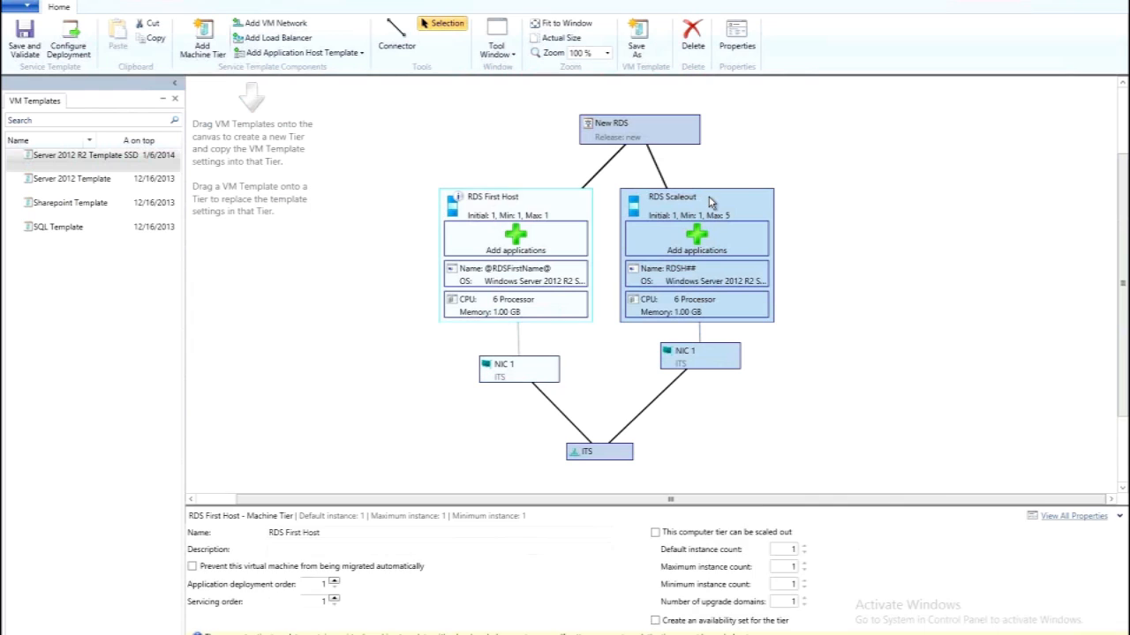
left_click(710, 202)
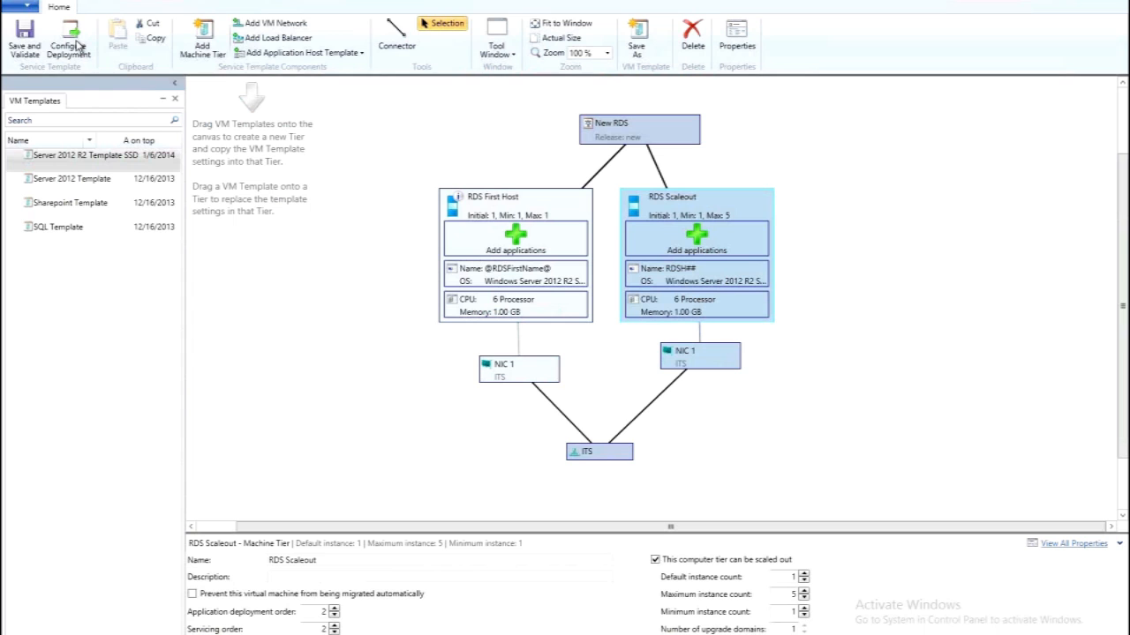
- Configure a deployment of the service template named RDS with RDS Hosts as the destination
left_click(77, 44)
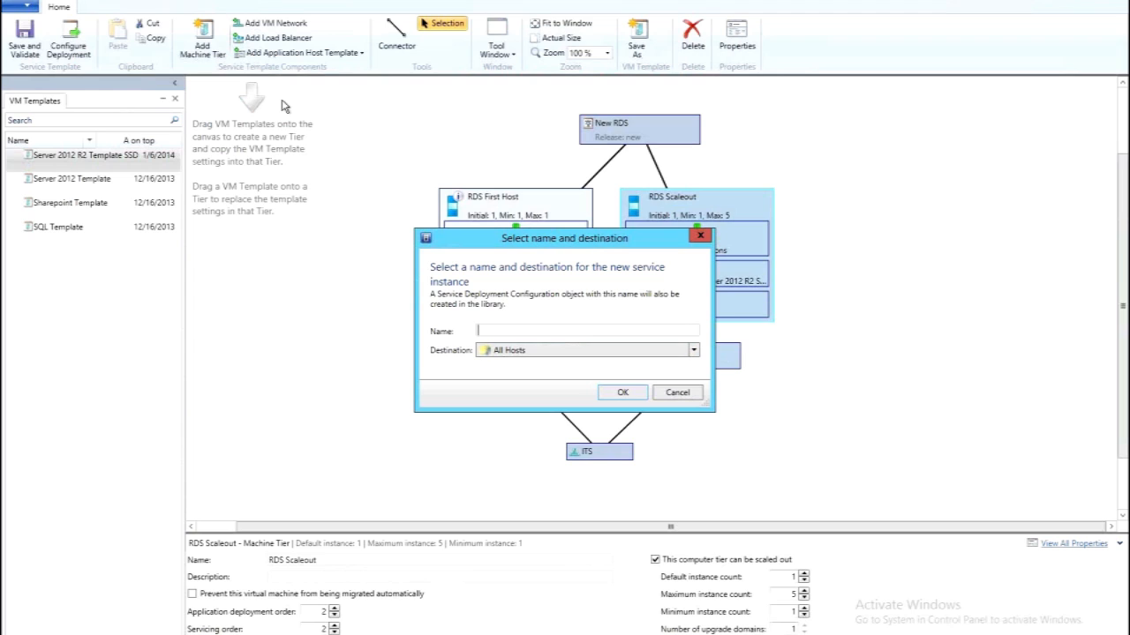
type("RDS")
left_click(625, 355)
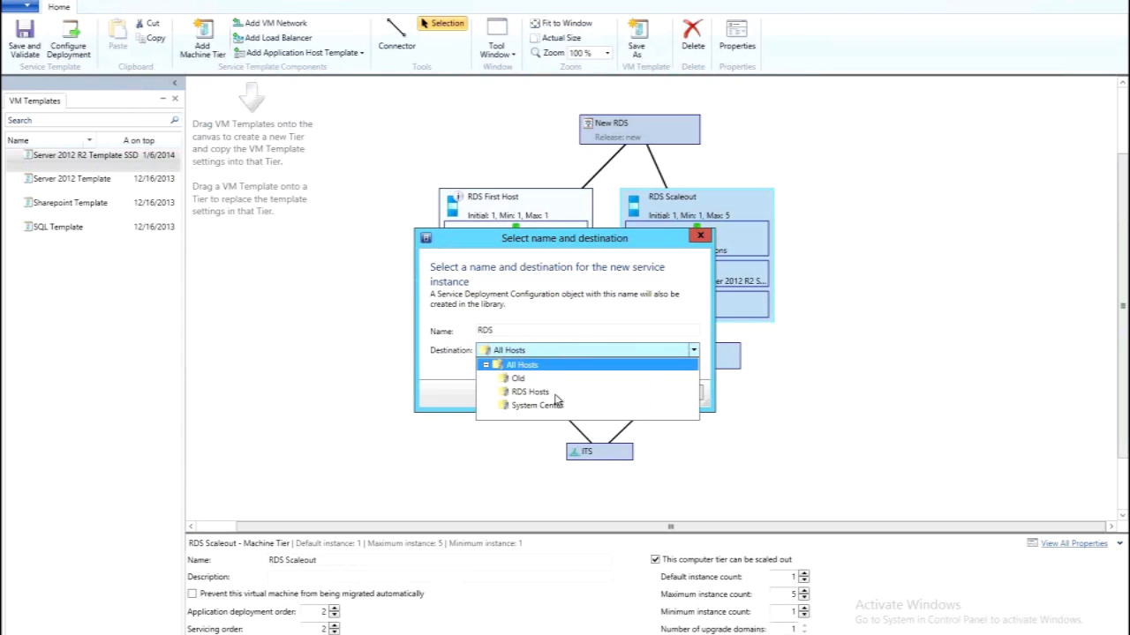
left_click(609, 394)
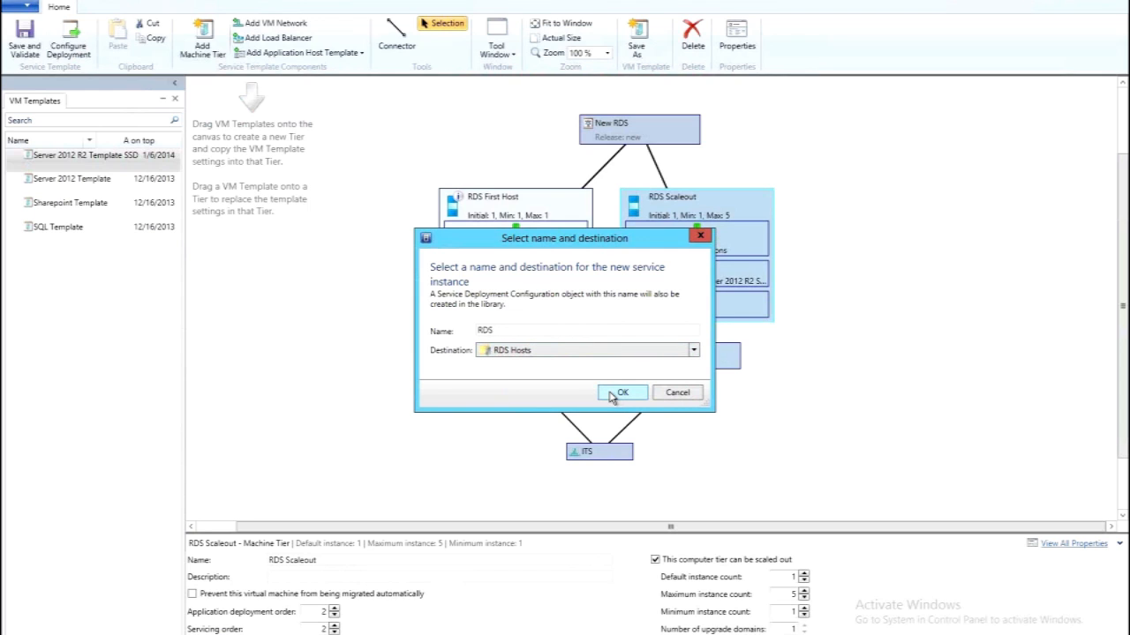
left_click(621, 393)
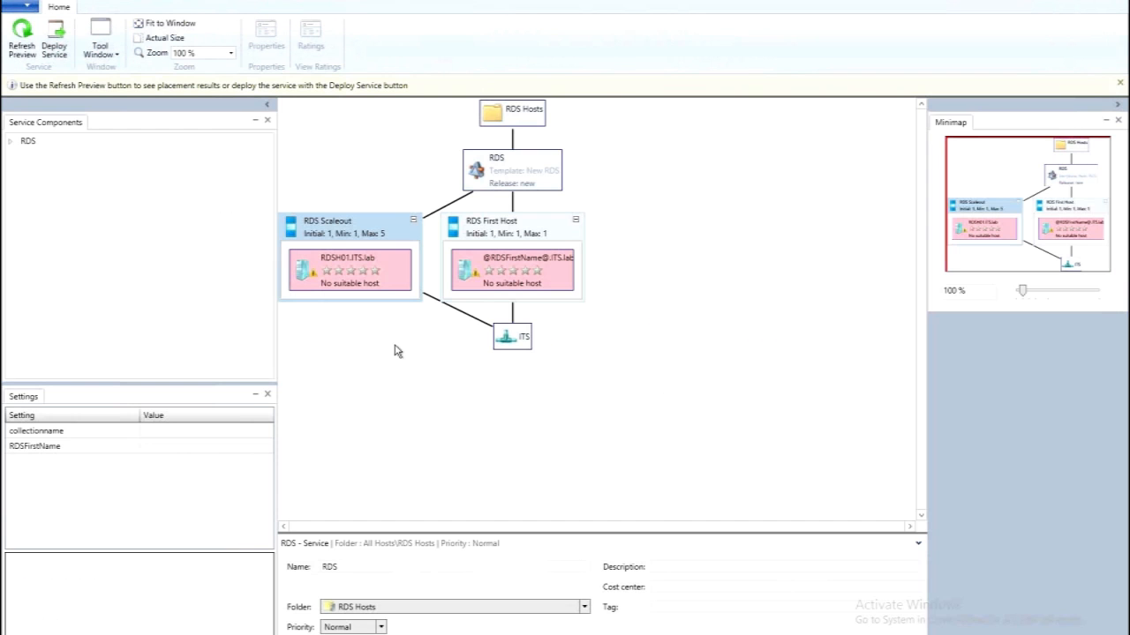
- Set the service deployment's collectionname to itsrds and RDSFirstName to rdsvc
left_click(174, 428)
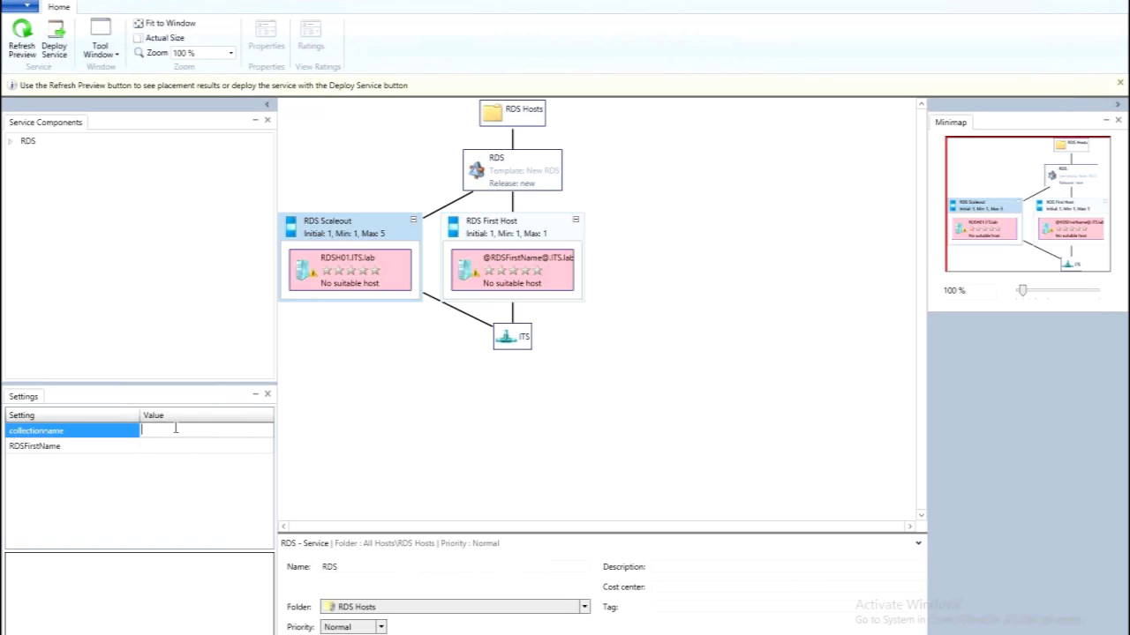
type("itsrds")
key("Tab")
type("rds")
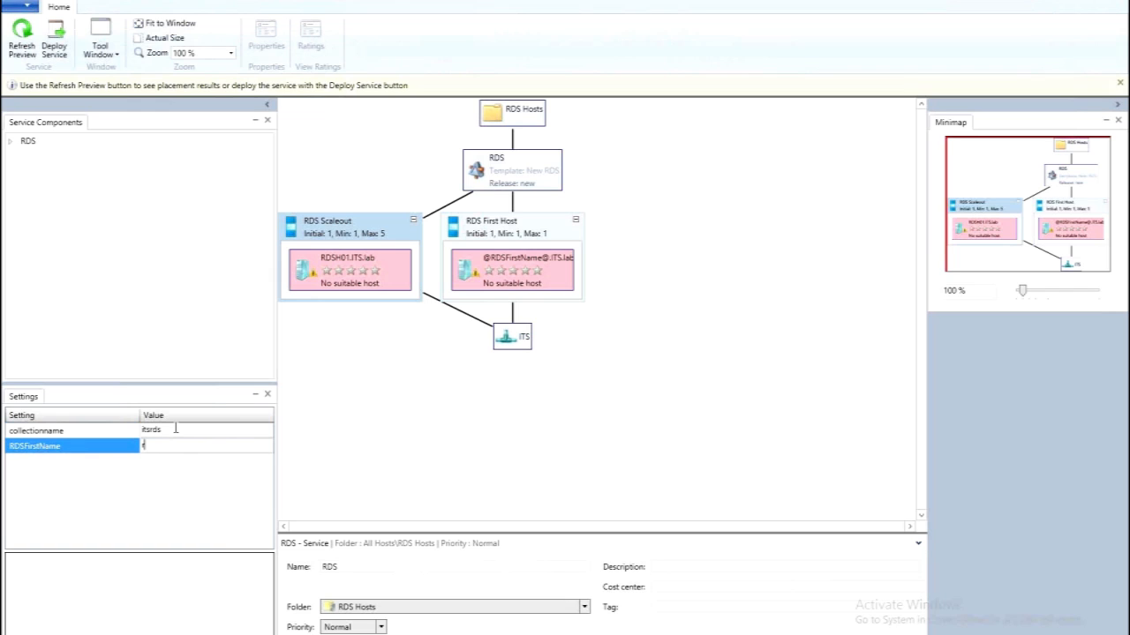
type("vc")
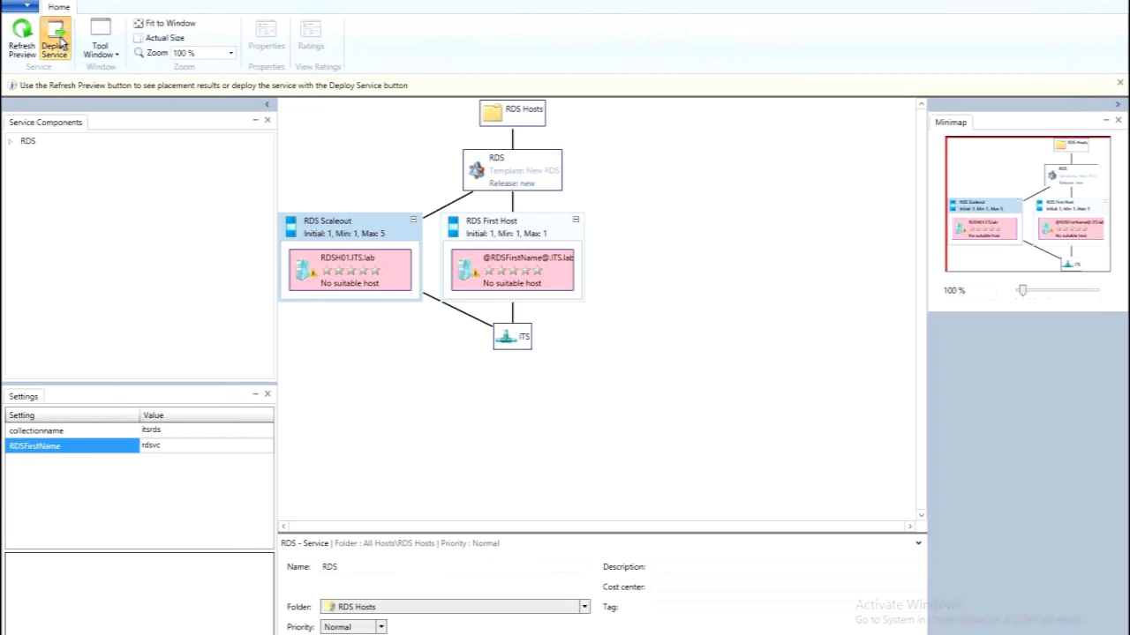
- Deploy the RDS service and show the details of its running Create Service Instance job
left_click(55, 44)
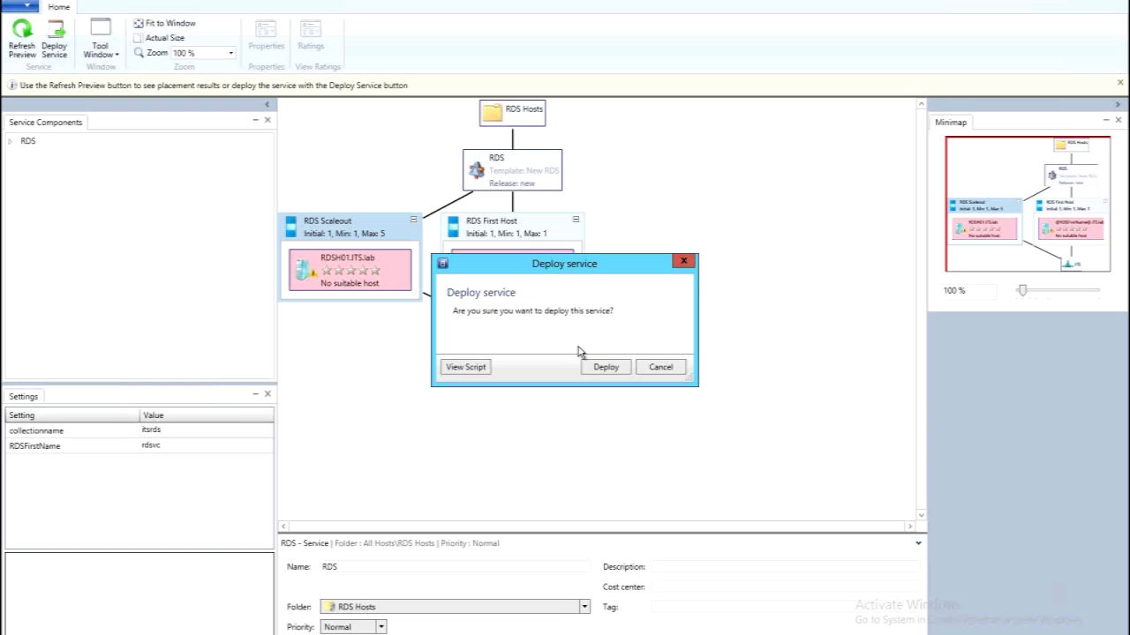
left_click(605, 367)
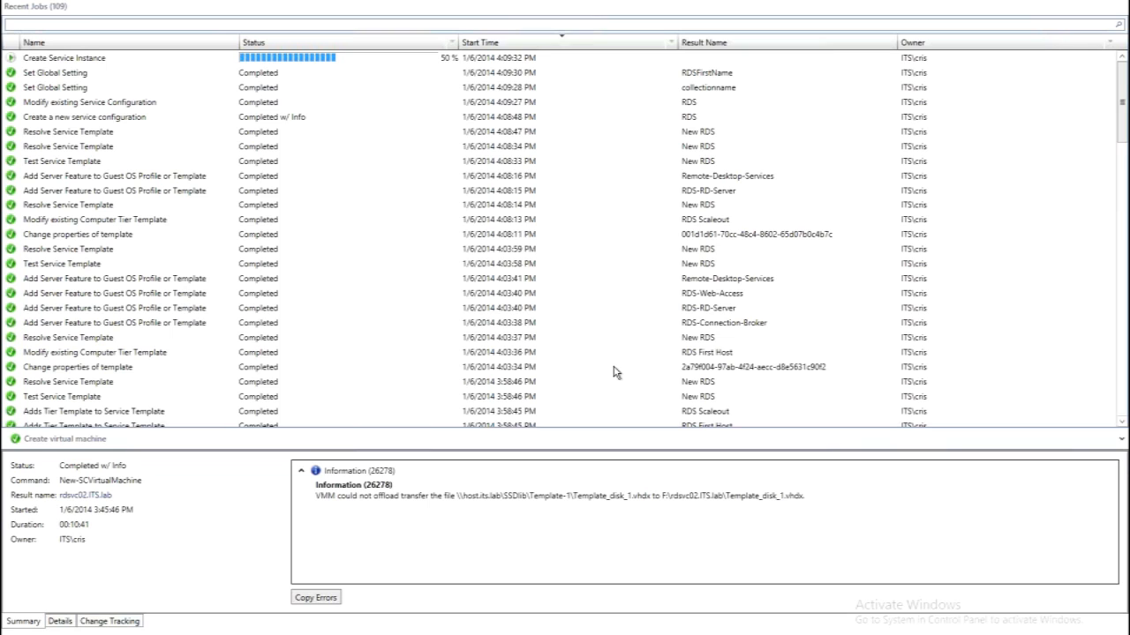
left_click(286, 60)
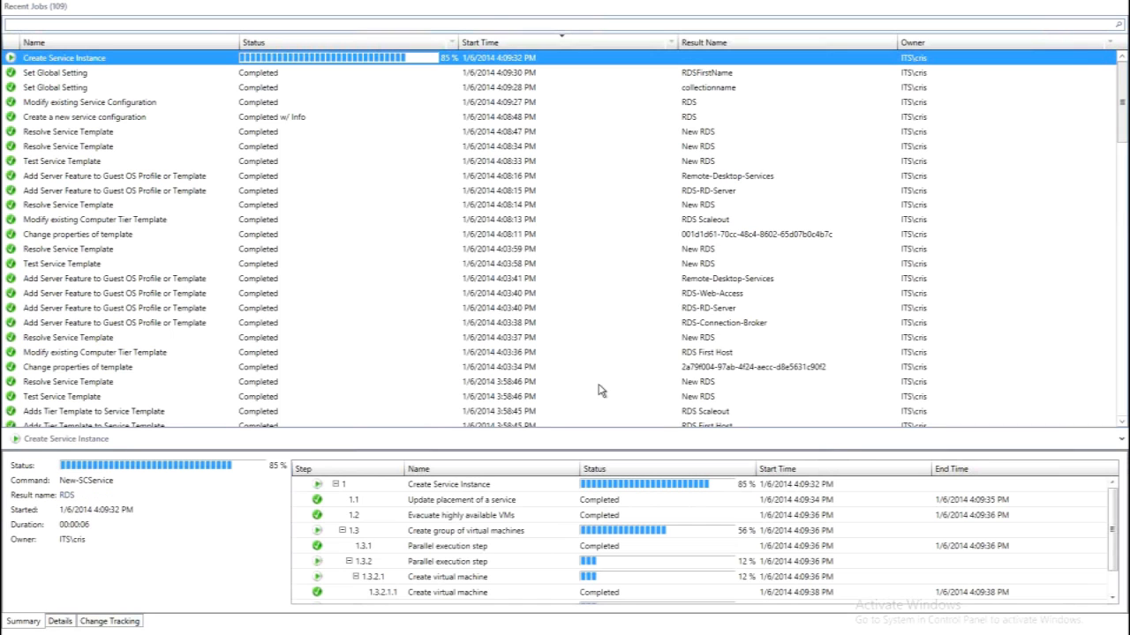
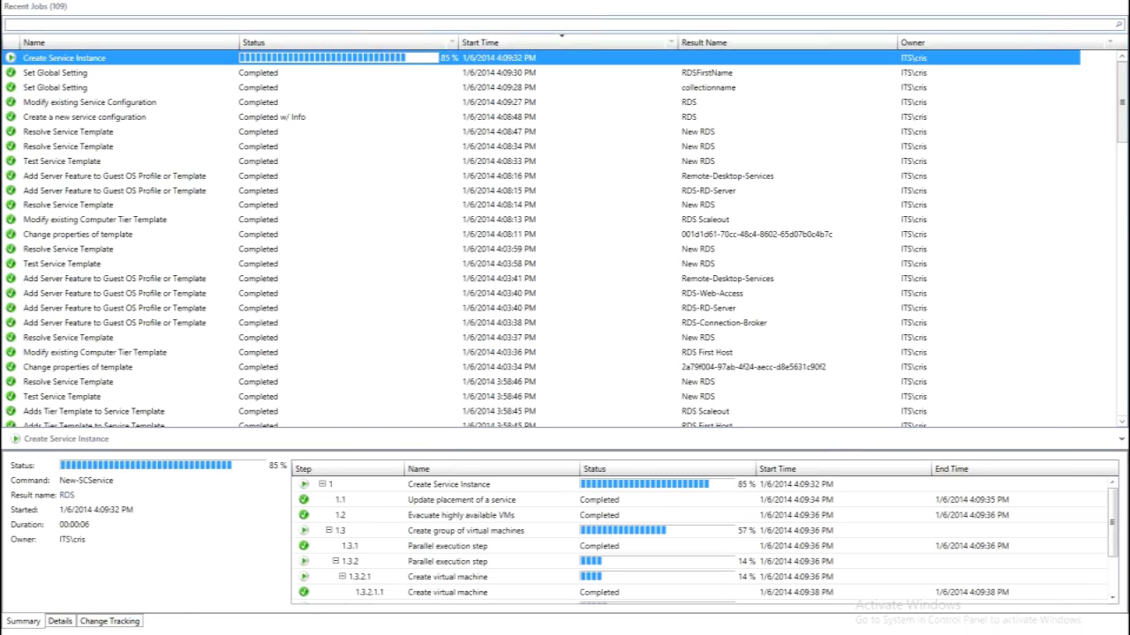
- Switch to the Notepad script notes and turn on word wrap
key("alt+Tab")
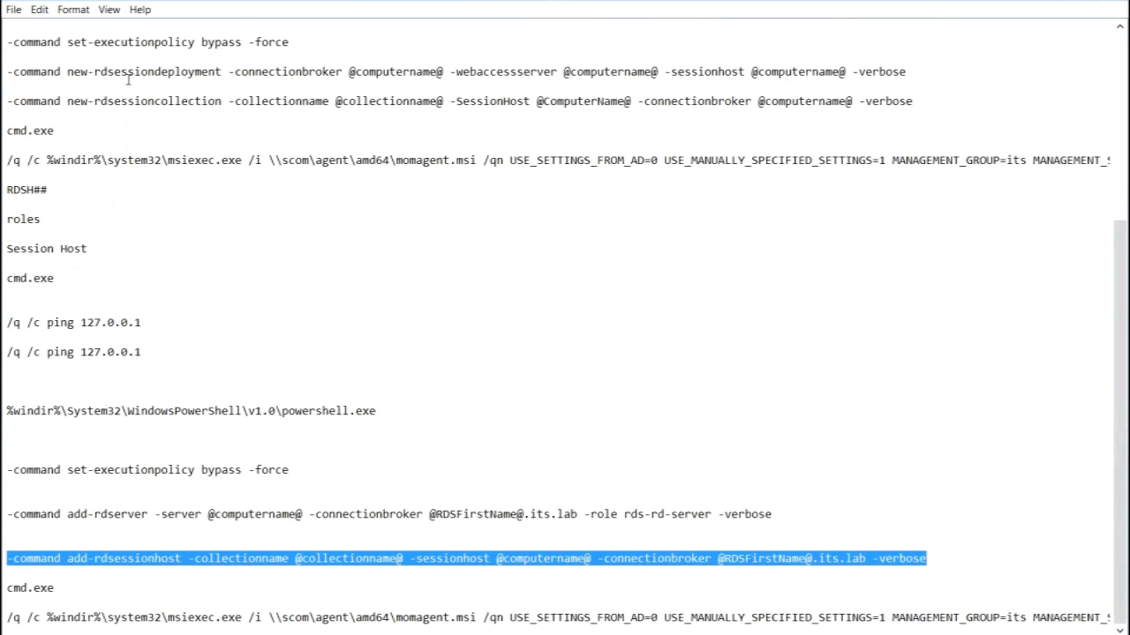
left_click(128, 81)
scroll(128, 81, "up", 6)
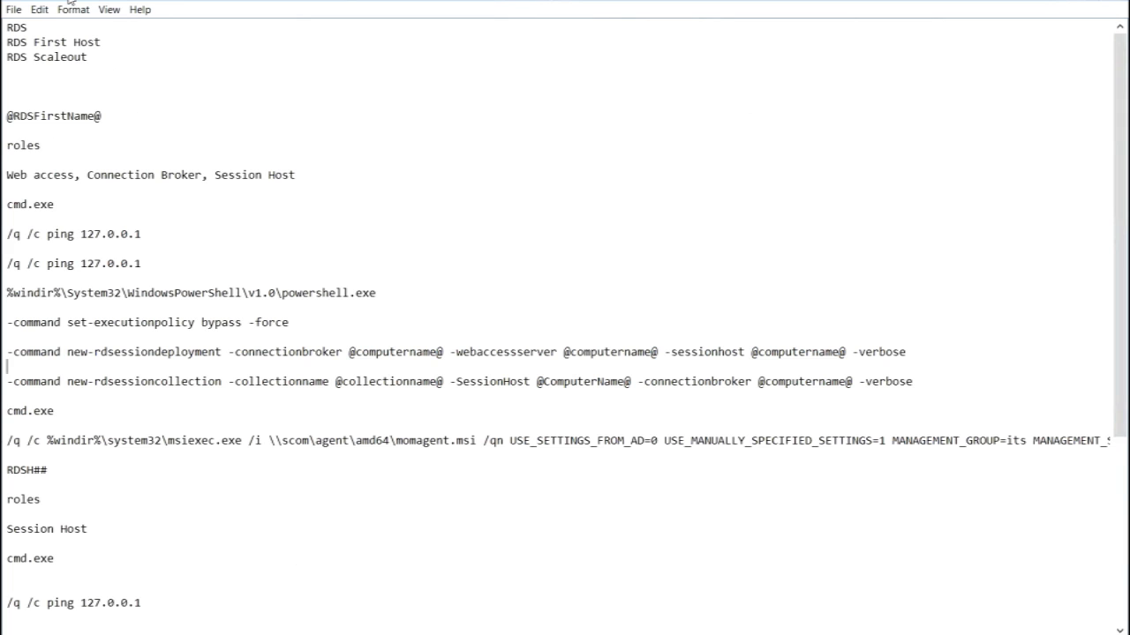
left_click(73, 9)
left_click(123, 26)
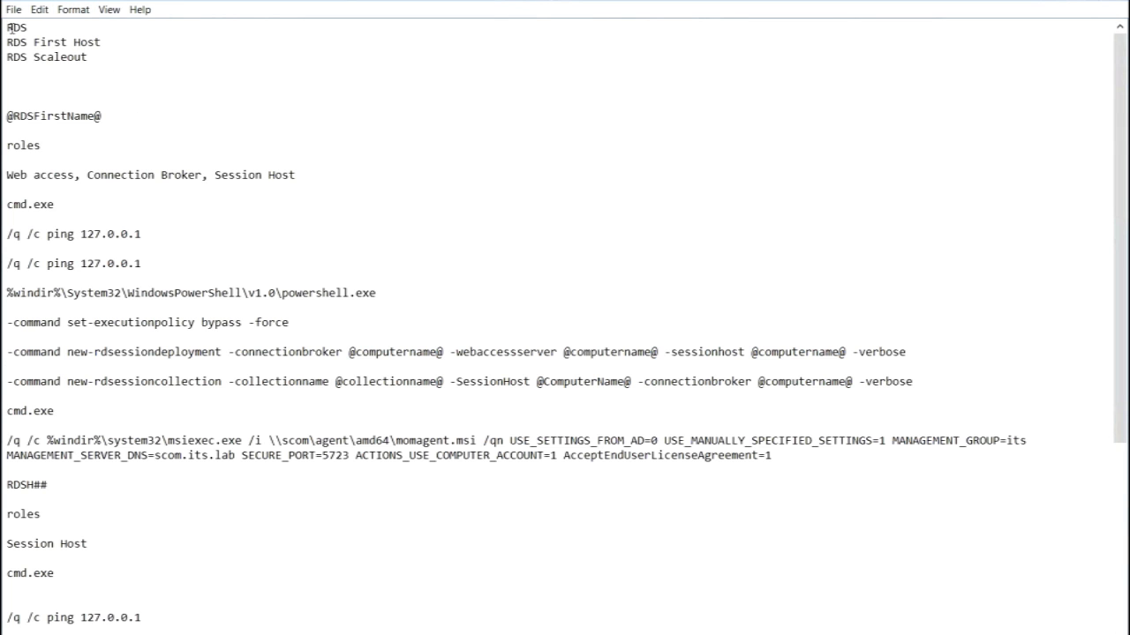
- Review the service name and the two tier names at the beginning of the notes
left_click_drag(8, 27, 31, 27)
left_click(7, 43)
left_click_drag(69, 50, 121, 48)
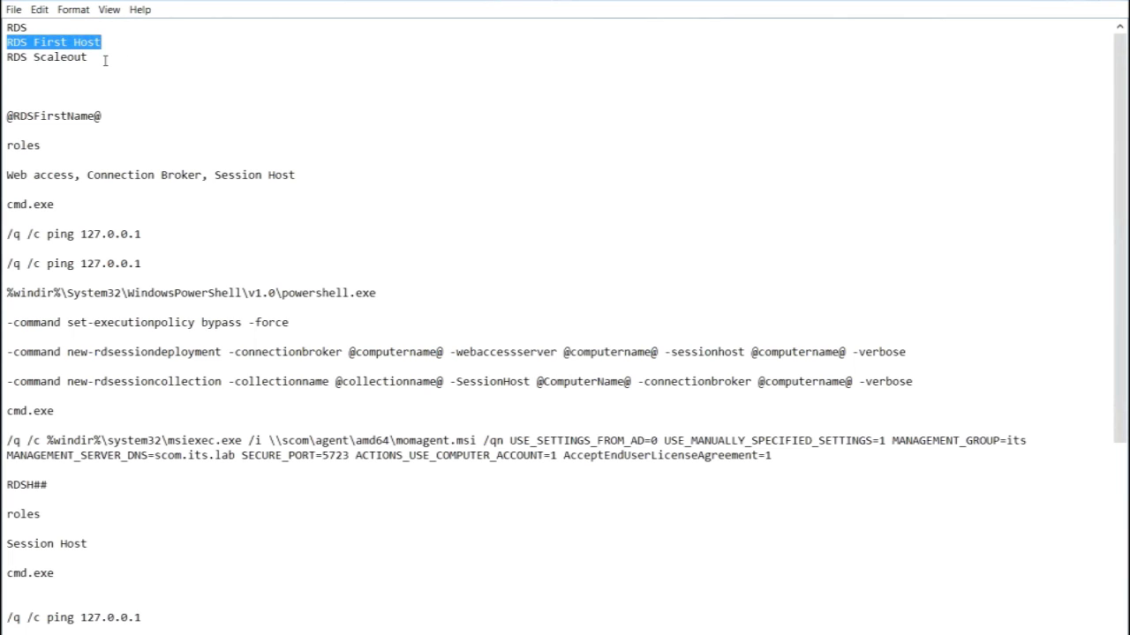
left_click_drag(105, 60, 5, 57)
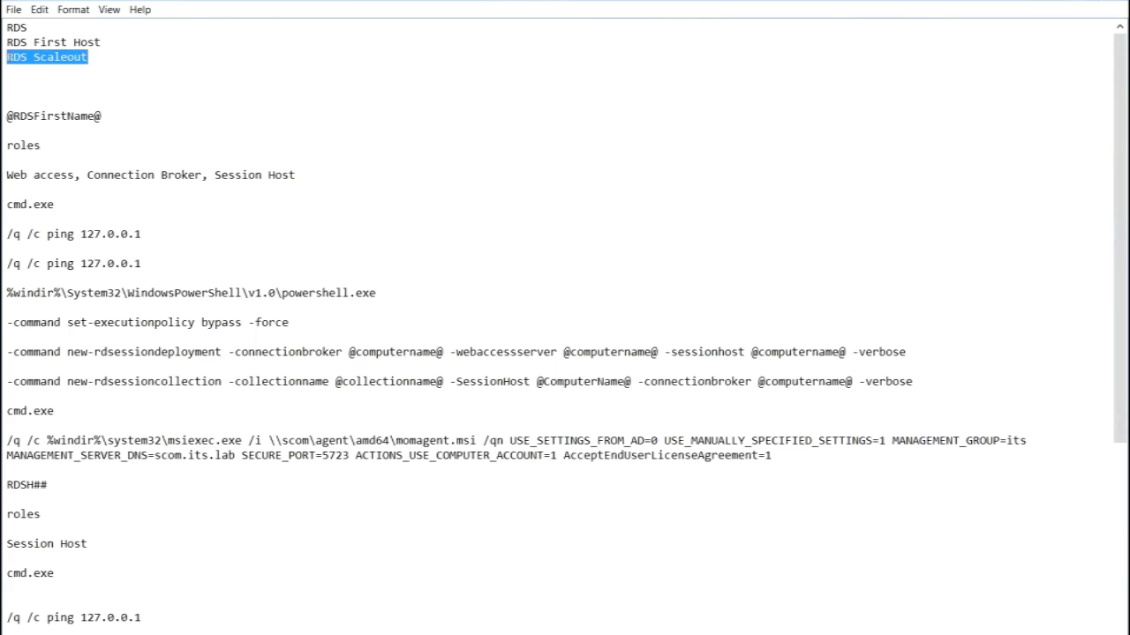
left_click(14, 29)
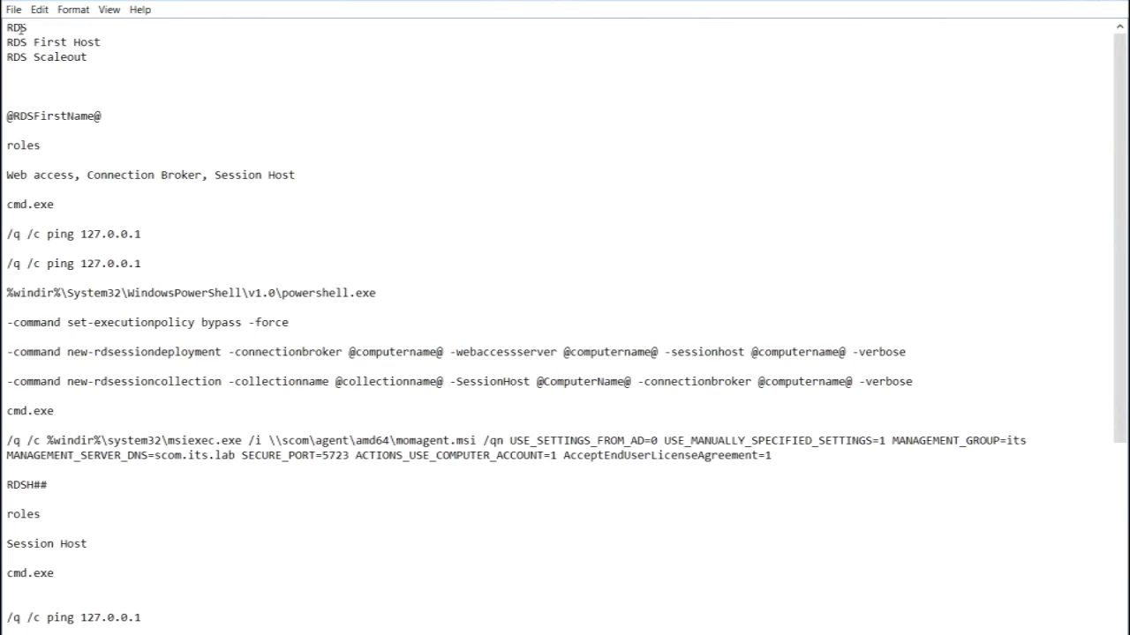
left_click(28, 57)
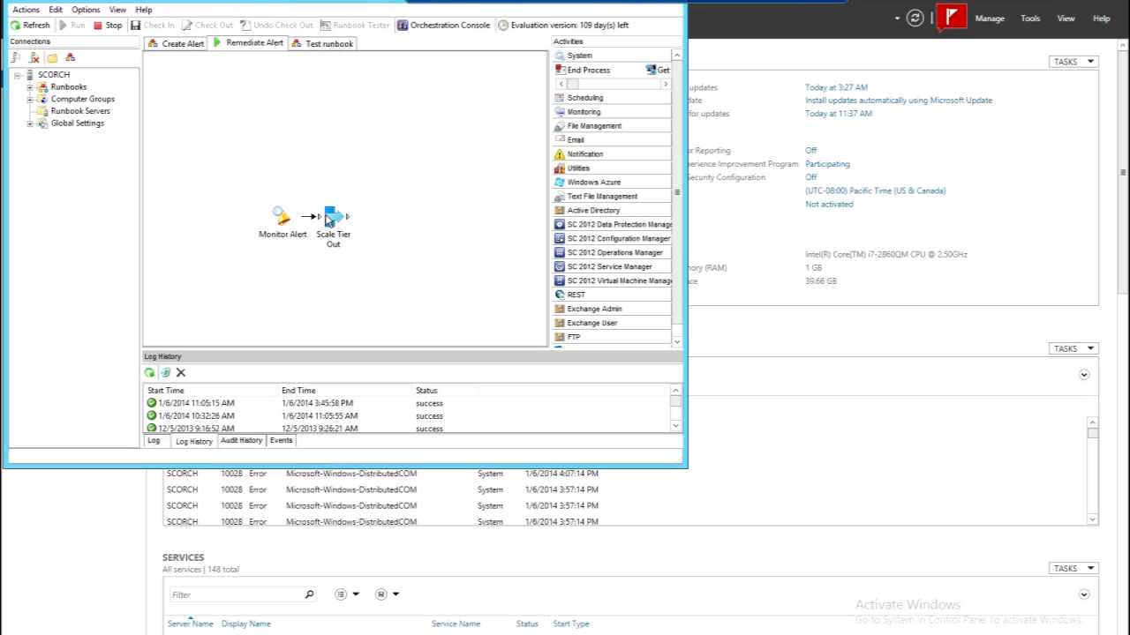
- In Orchestrator's Remediate Alert runbook, check the Service Name and Tier Name properties of the Scale Tier Out activity
double_click(330, 218)
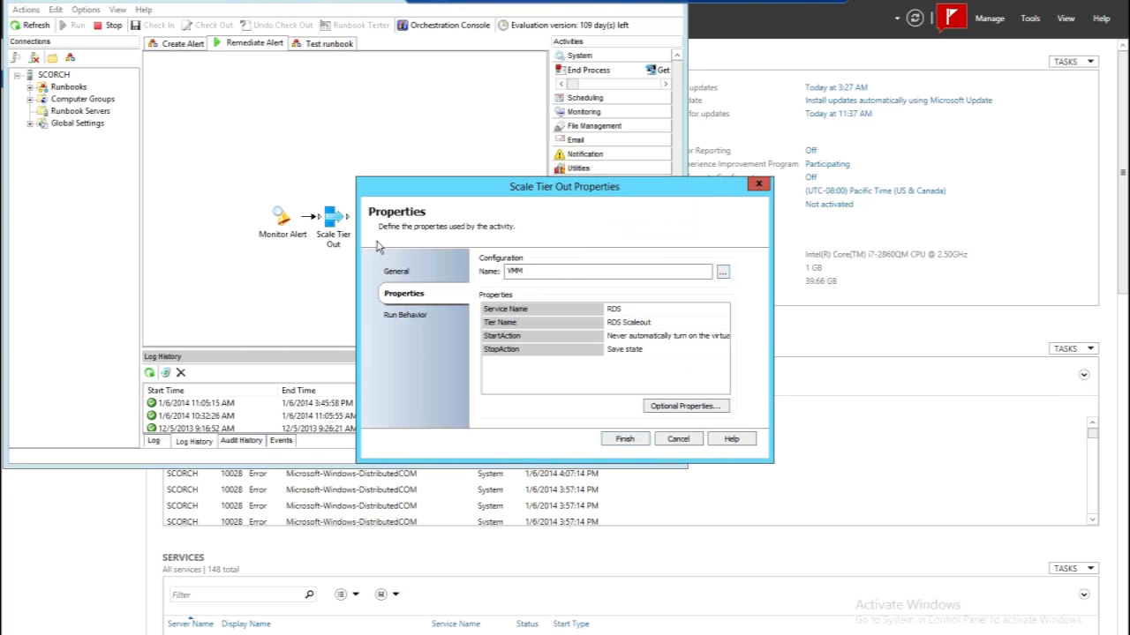
left_click(615, 310)
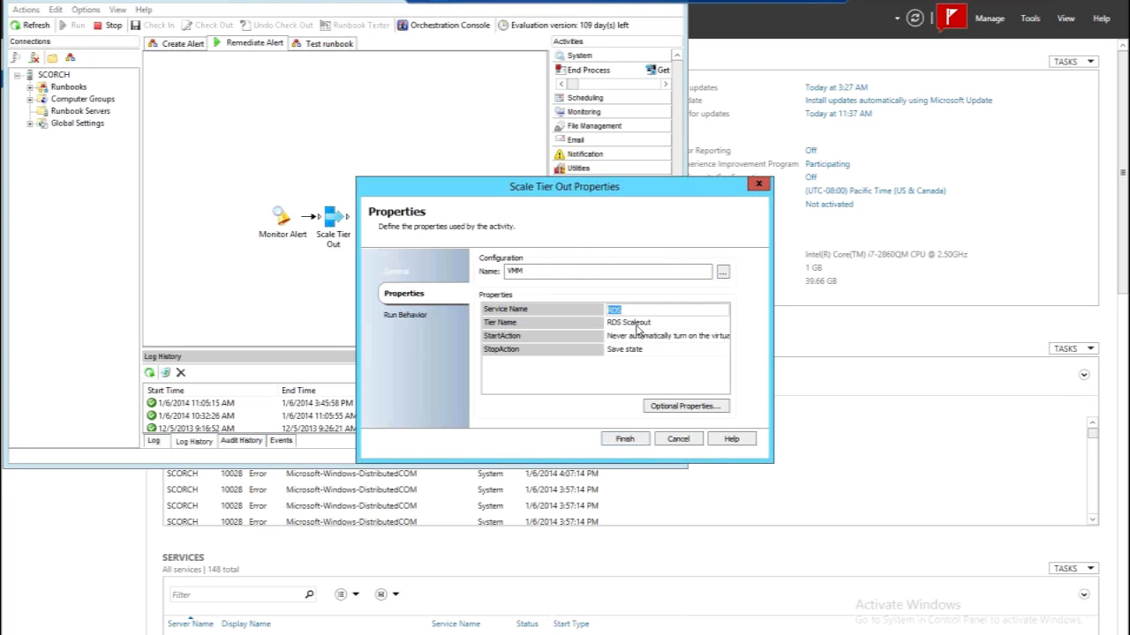
left_click(649, 325)
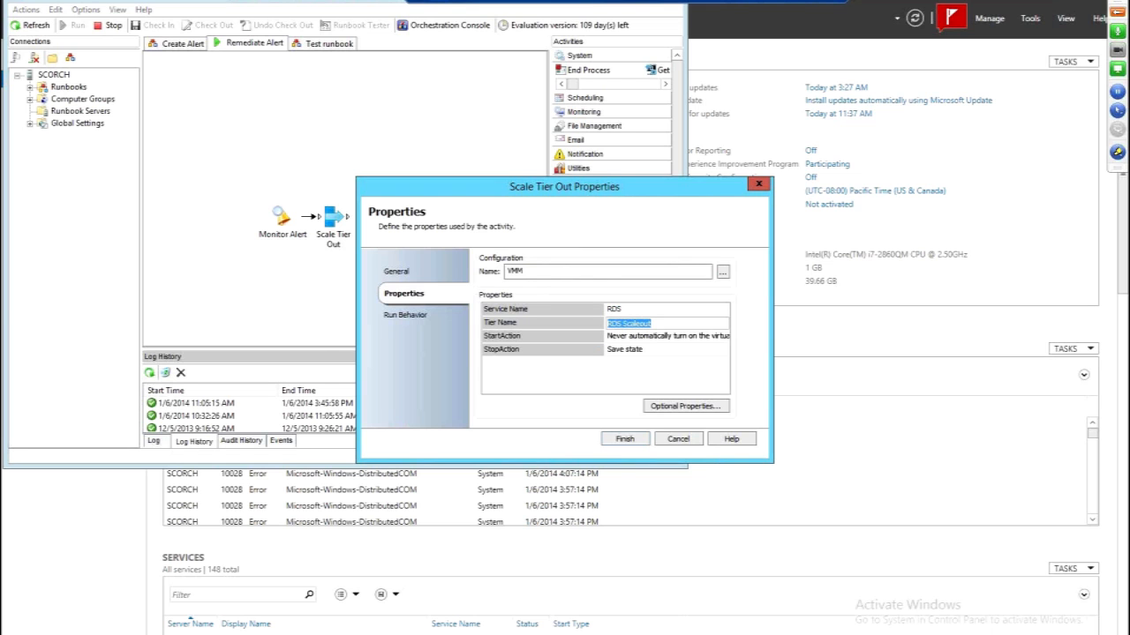
- Switch back to the Notepad notes and review the first host's computer name, roles and cmd.exe ping lines
key("alt+Tab")
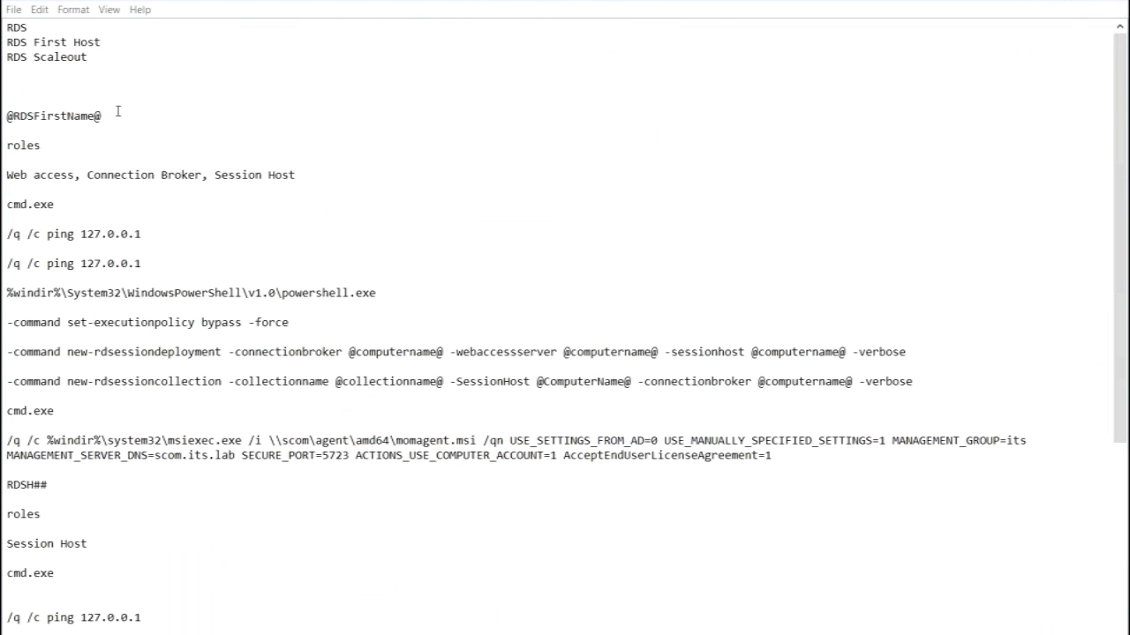
double_click(12, 115)
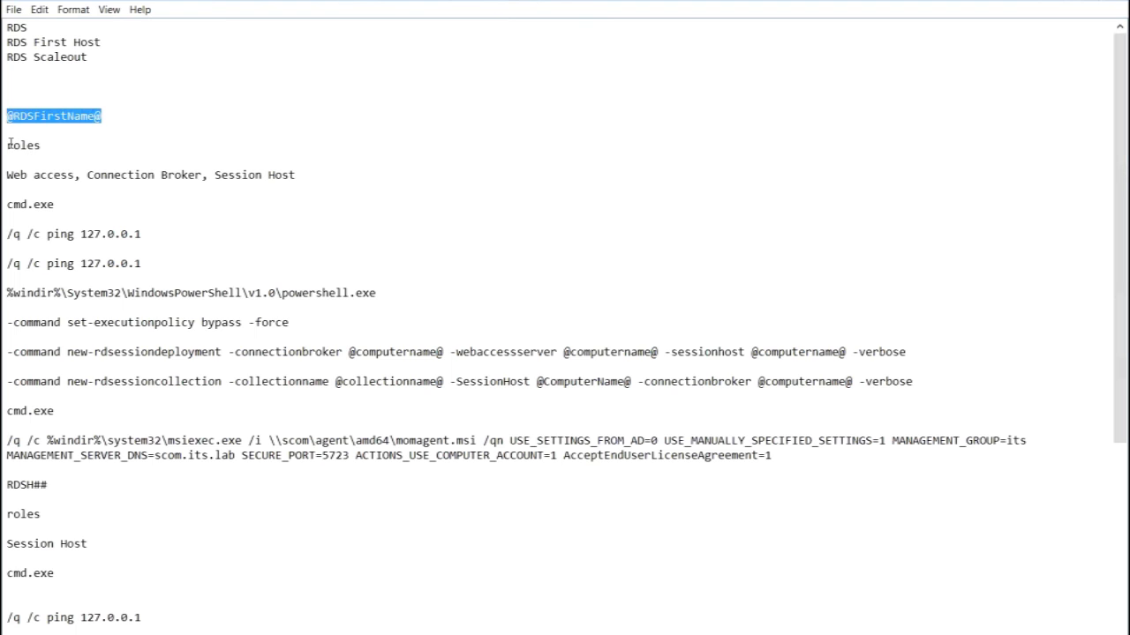
left_click(7, 145)
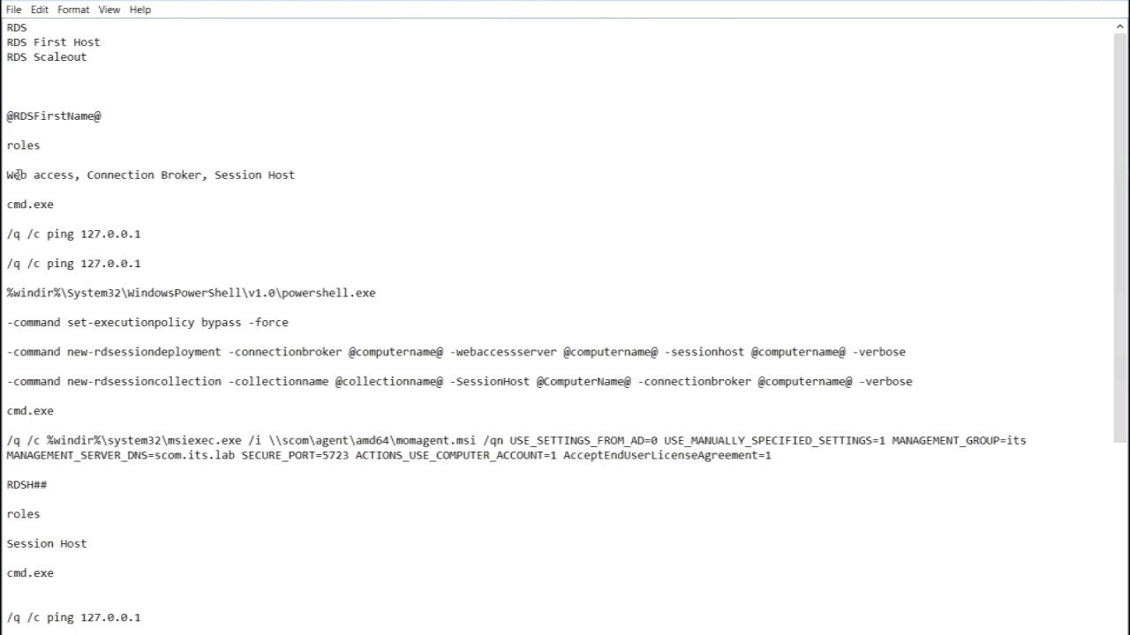
left_click(114, 175)
left_click(257, 175)
left_click_drag(12, 204, 60, 204)
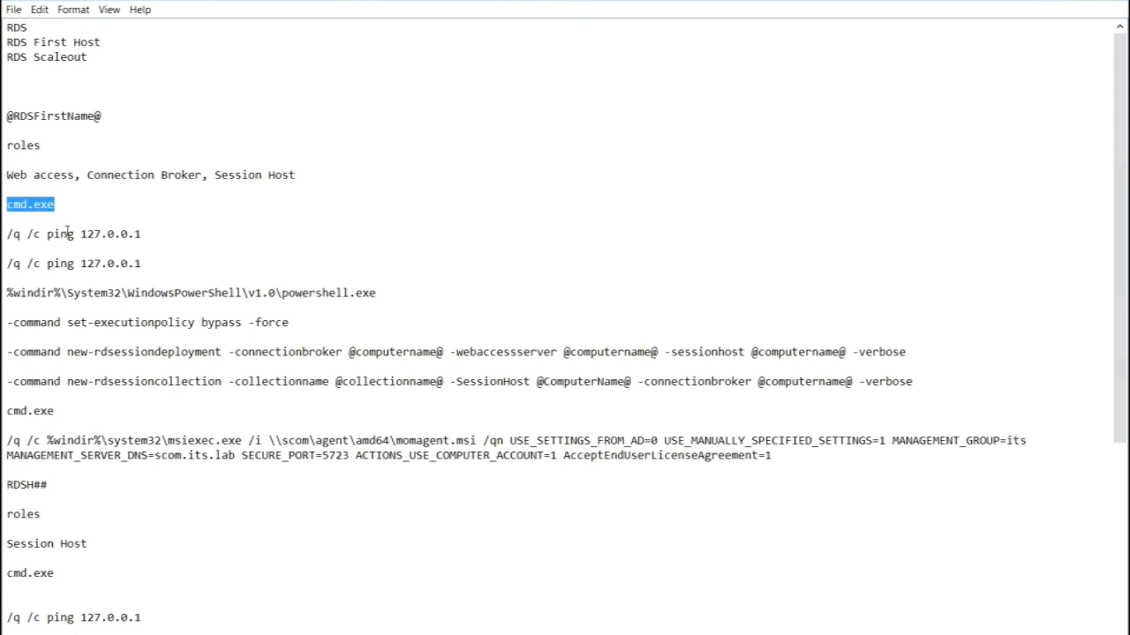
left_click(67, 233)
left_click(115, 263)
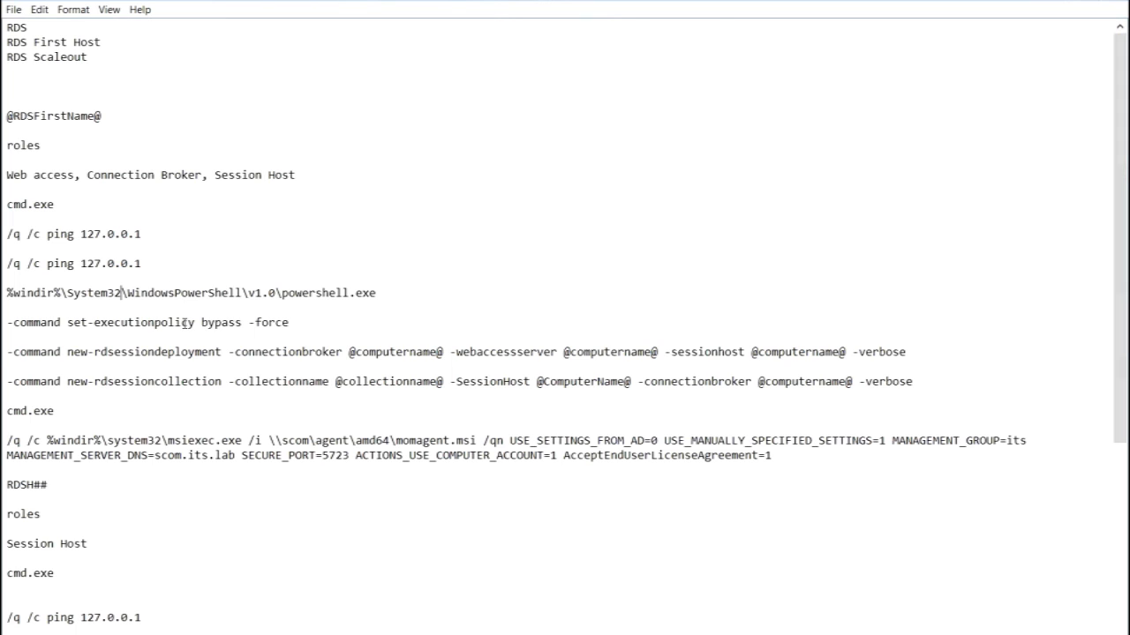
- Review the first host's execution policy, session deployment, session collection and momagent.msi install commands
left_click(182, 323)
left_click(153, 351)
left_click(148, 351)
left_click(115, 381)
left_click(96, 440)
- Review the scale-out tier's RDSH## naming pattern, Session Host role and cmd.exe ping lines in the notes
scroll(121, 440, "down", 2)
scroll(121, 441, "down", 4)
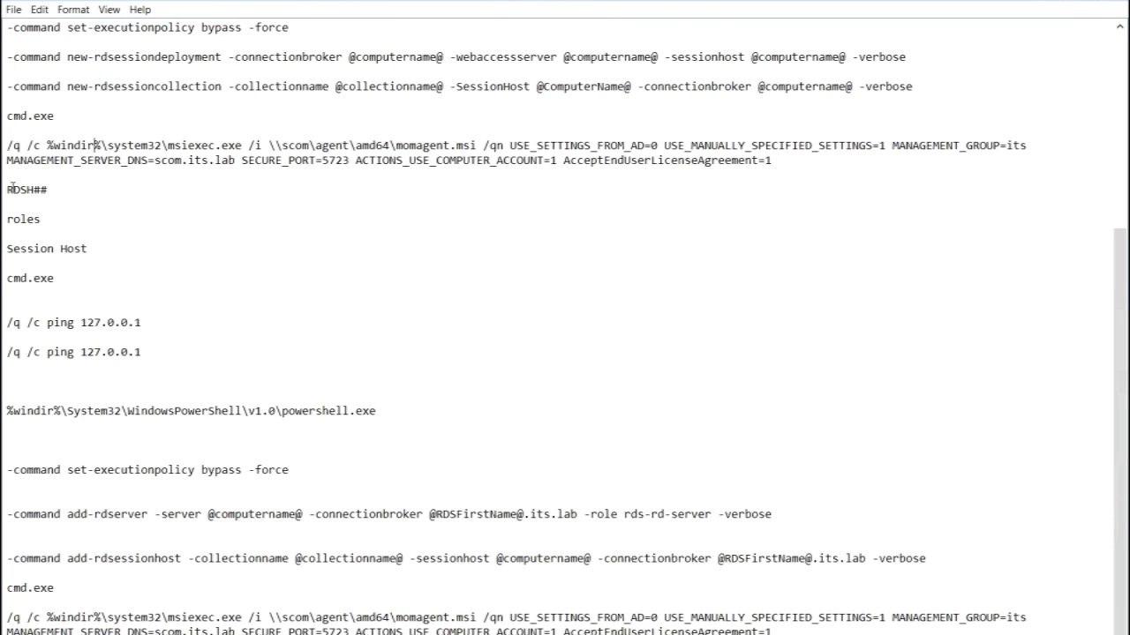
left_click_drag(9, 189, 85, 186)
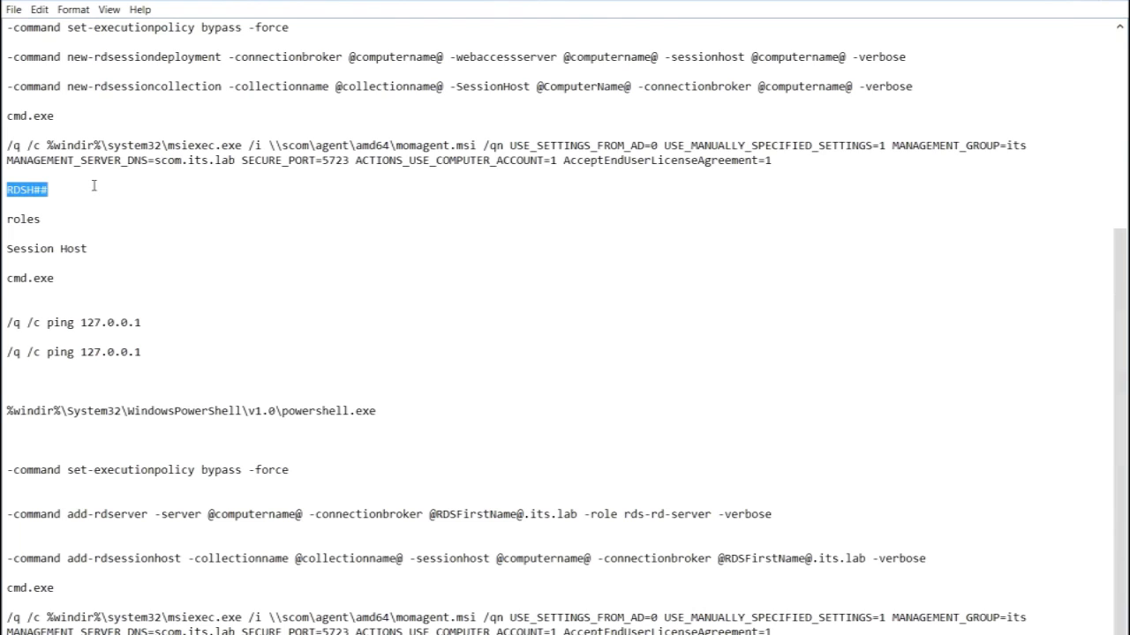
left_click(16, 221)
left_click(28, 248)
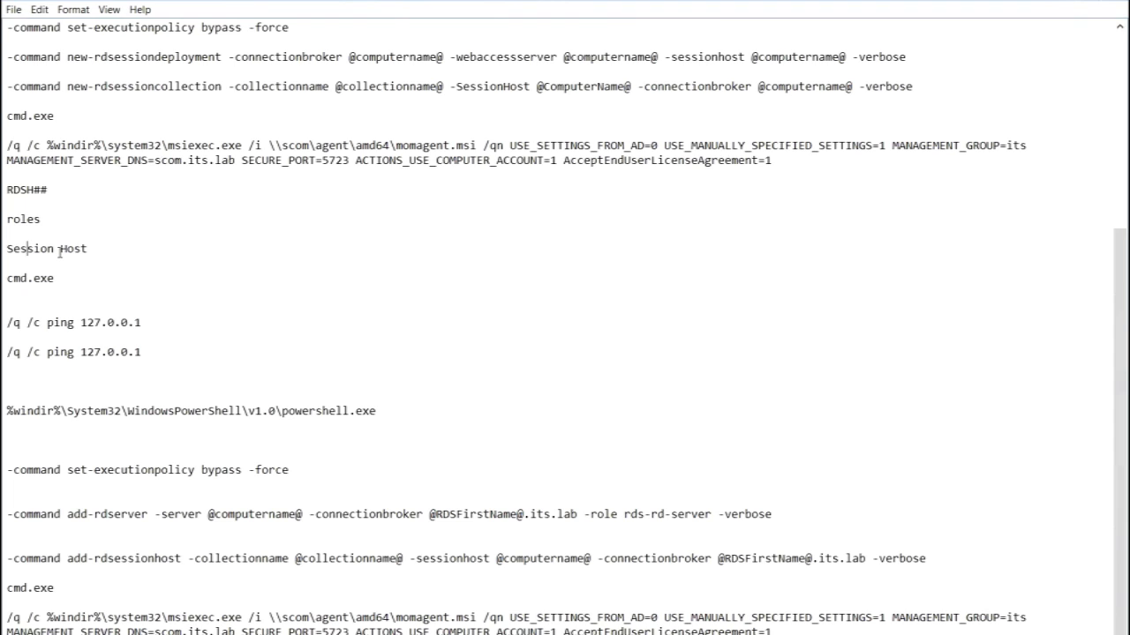
left_click_drag(15, 279, 159, 357)
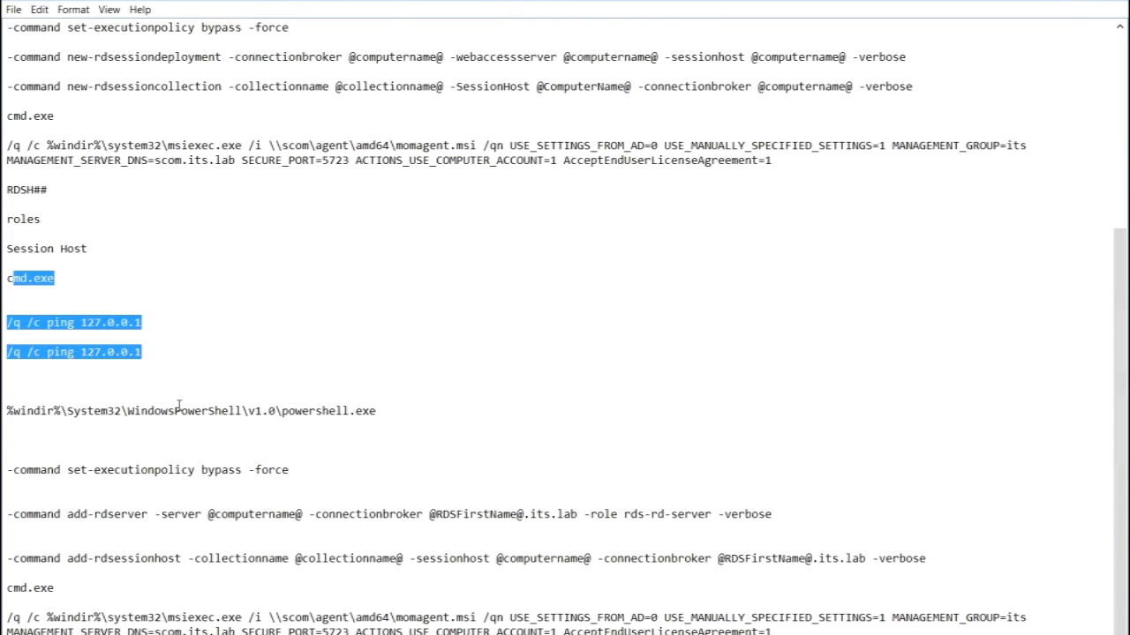
- Review the scale-out tier's PowerShell, add-rdserver, add-rdsessionhost and agent install commands
left_click(268, 412)
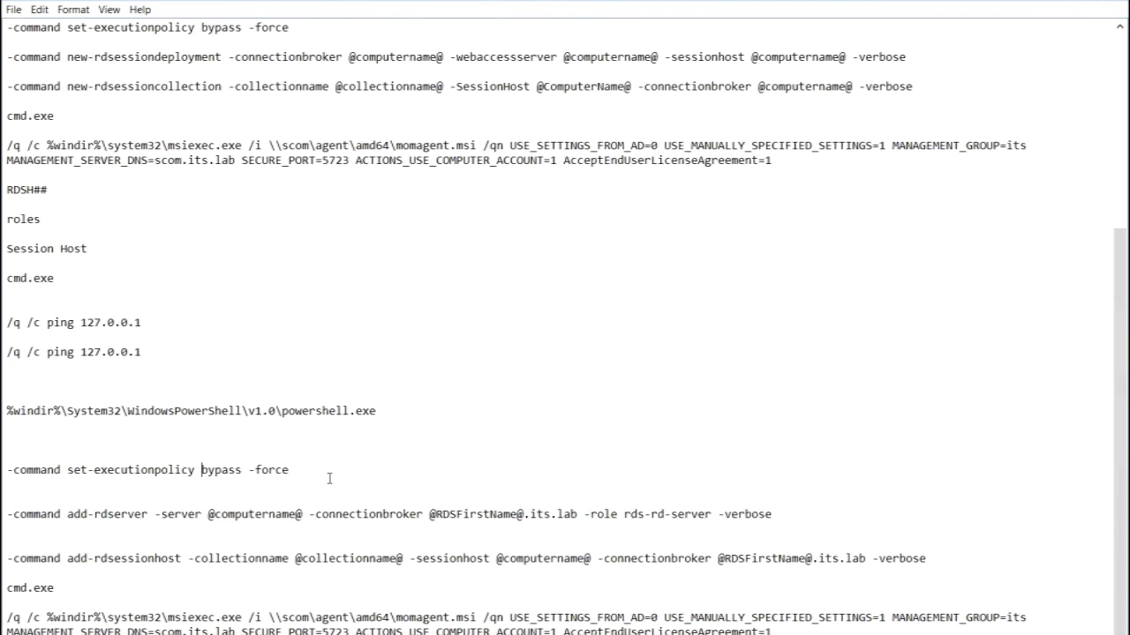
left_click(238, 513)
left_click(220, 558)
left_click(104, 617)
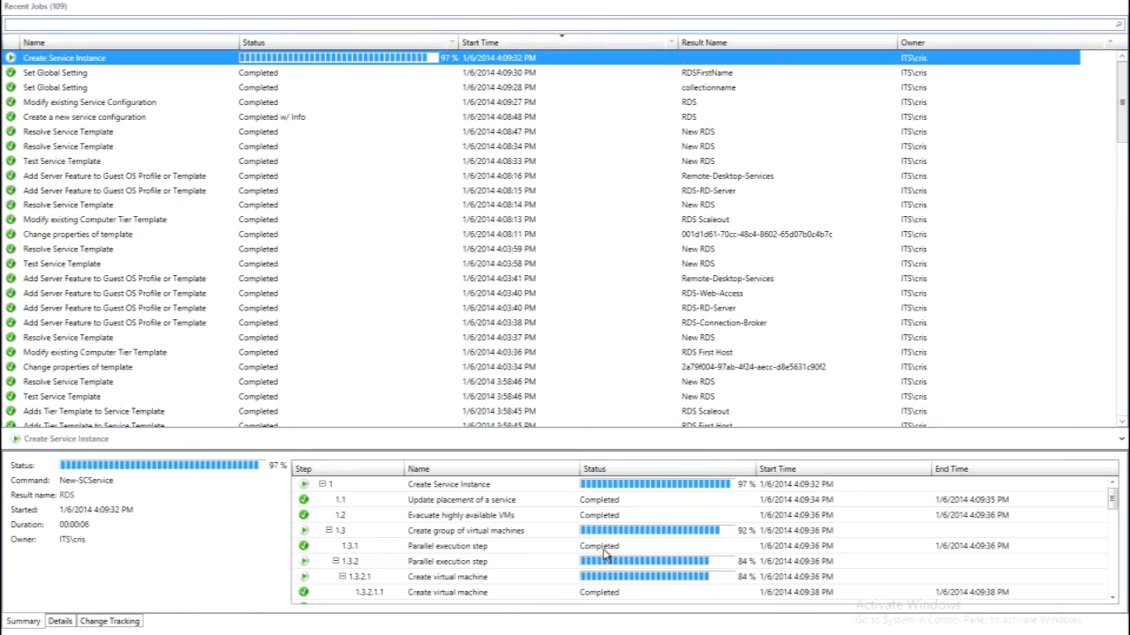
- In Virtual Machine Manager, examine the Create Service Instance job's progress, and close the jobs window to return to the deployed services
scroll(606, 552, "down", 3)
scroll(609, 545, "down", 4)
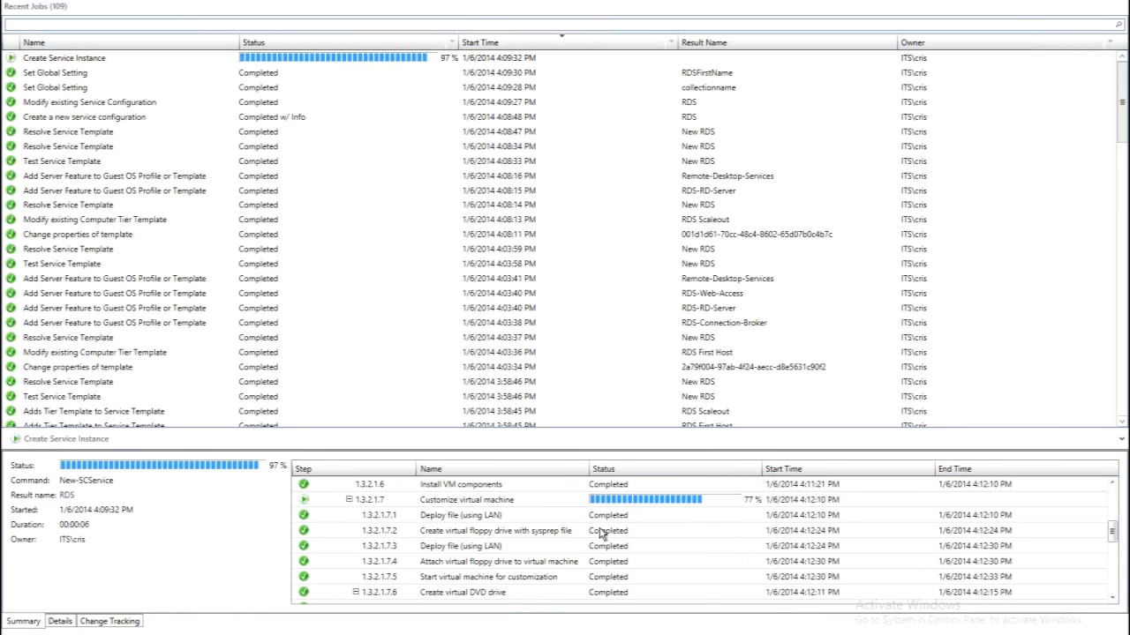
scroll(600, 533, "down", 4)
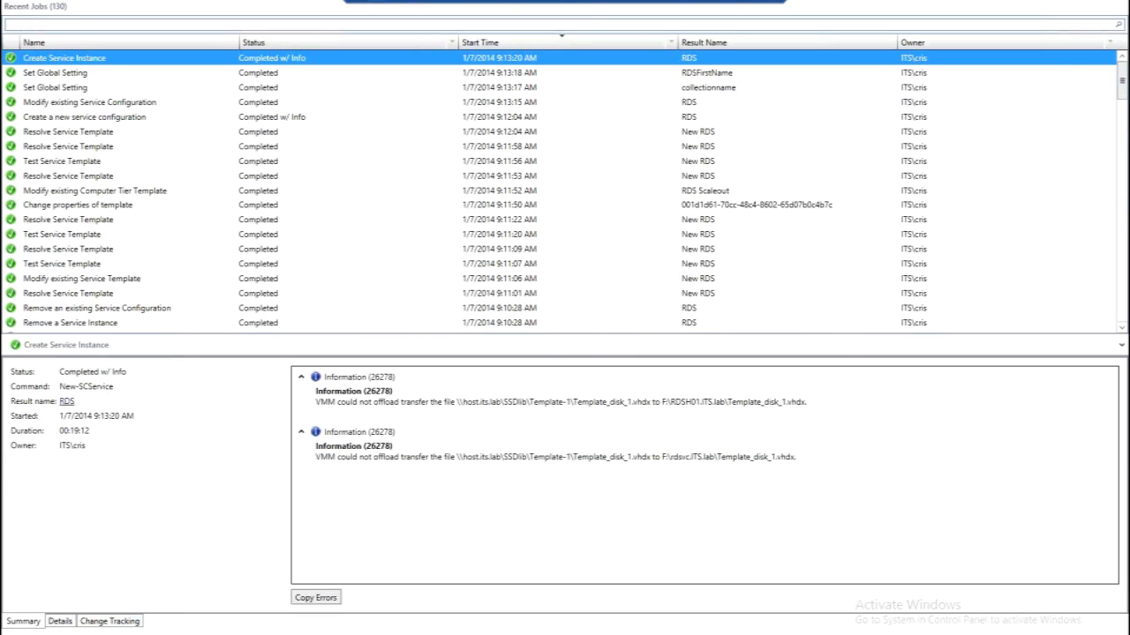
left_click(1119, 2)
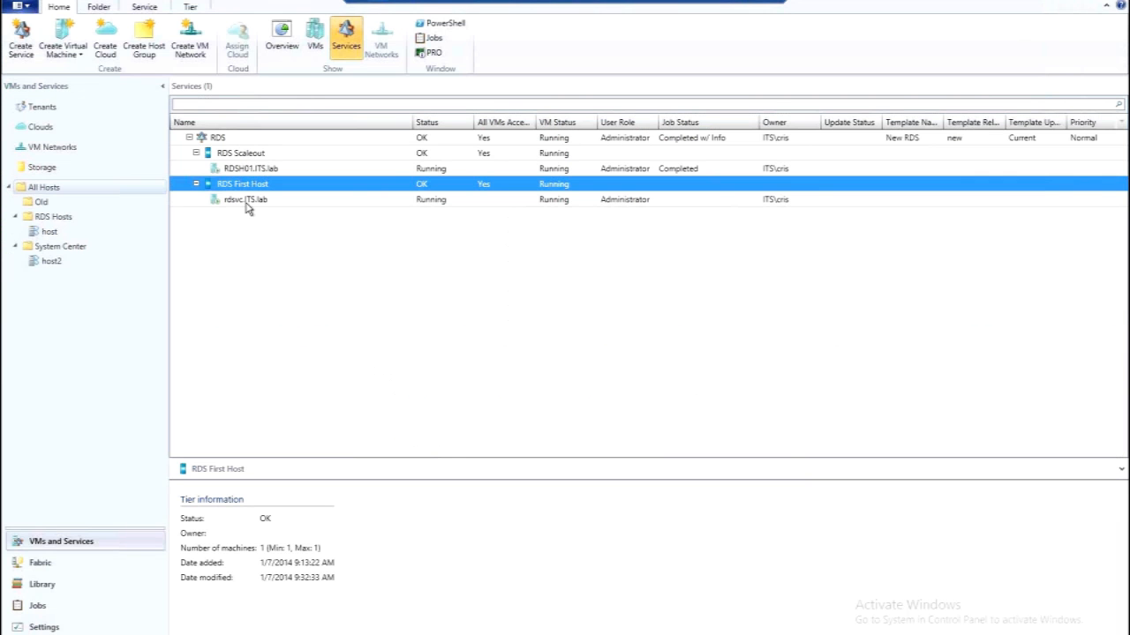